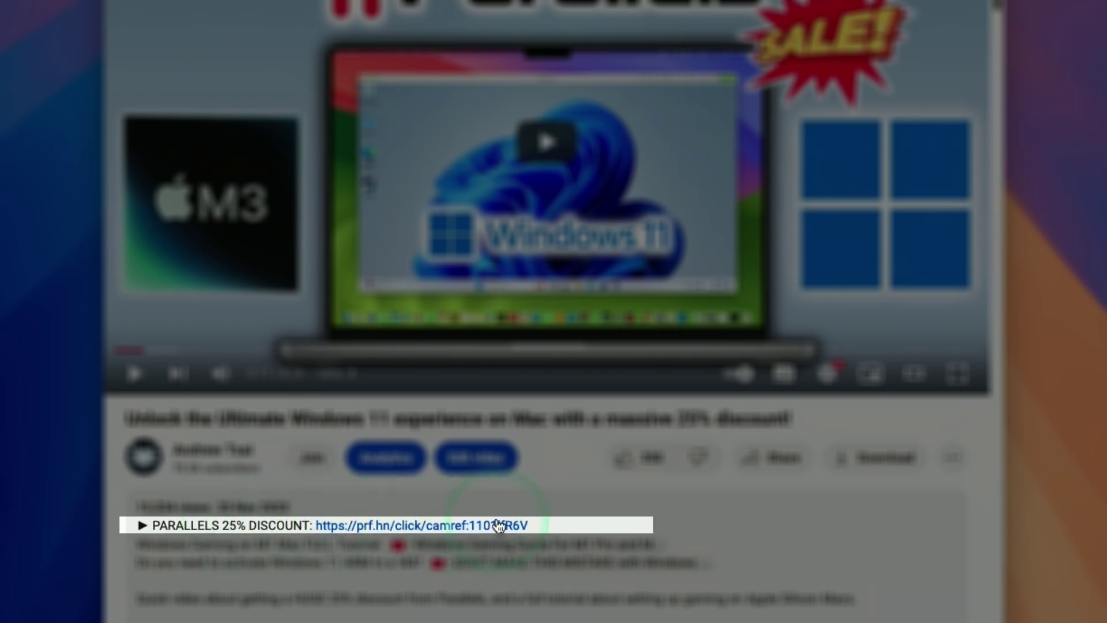
Step: Open the 'PARALLELS 25% DISCOUNT' link from the video description in a new tab
{"action": "left_click", "coordinate": [395, 526]}
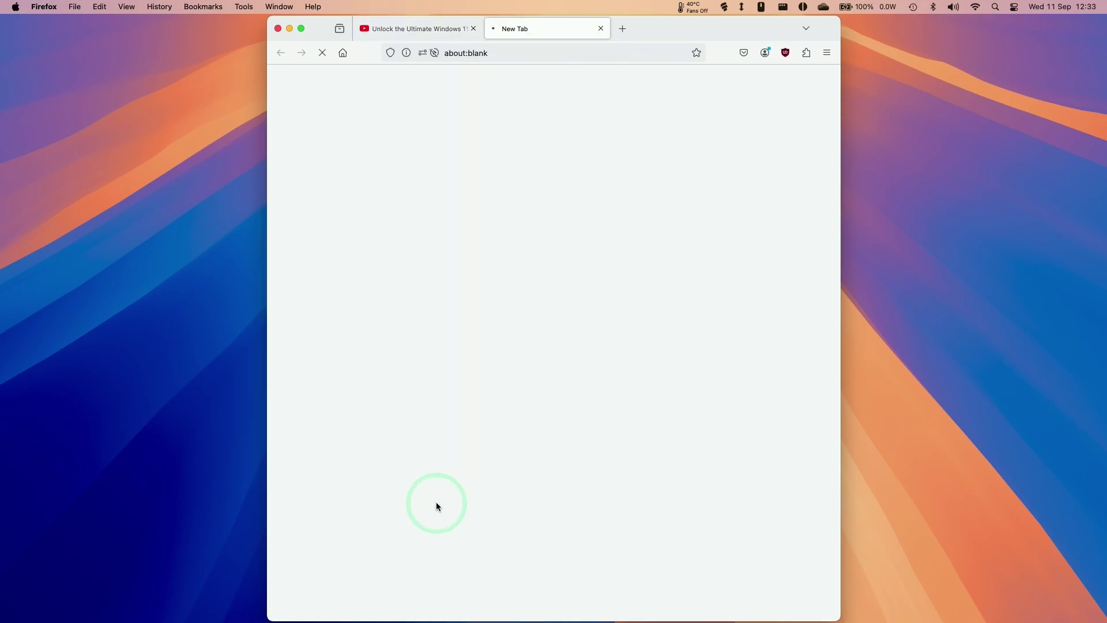
Step: Continue to the Parallels site and get the one-year Pro Edition into the cart at £74.99
{"action": "left_click", "coordinate": [515, 245]}
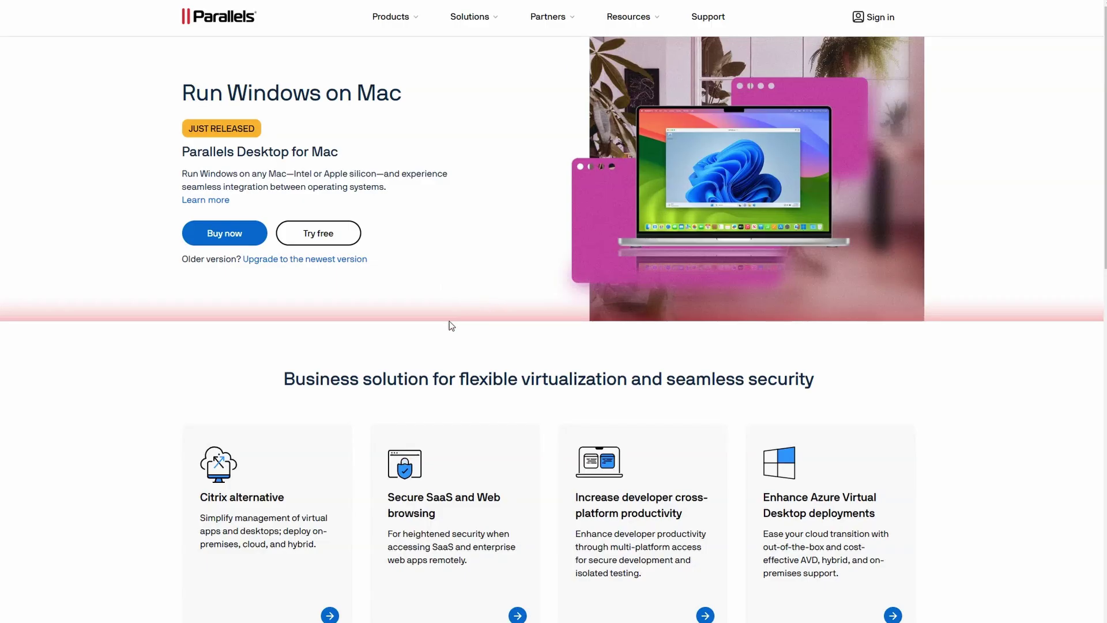
{"action": "left_click", "coordinate": [213, 247]}
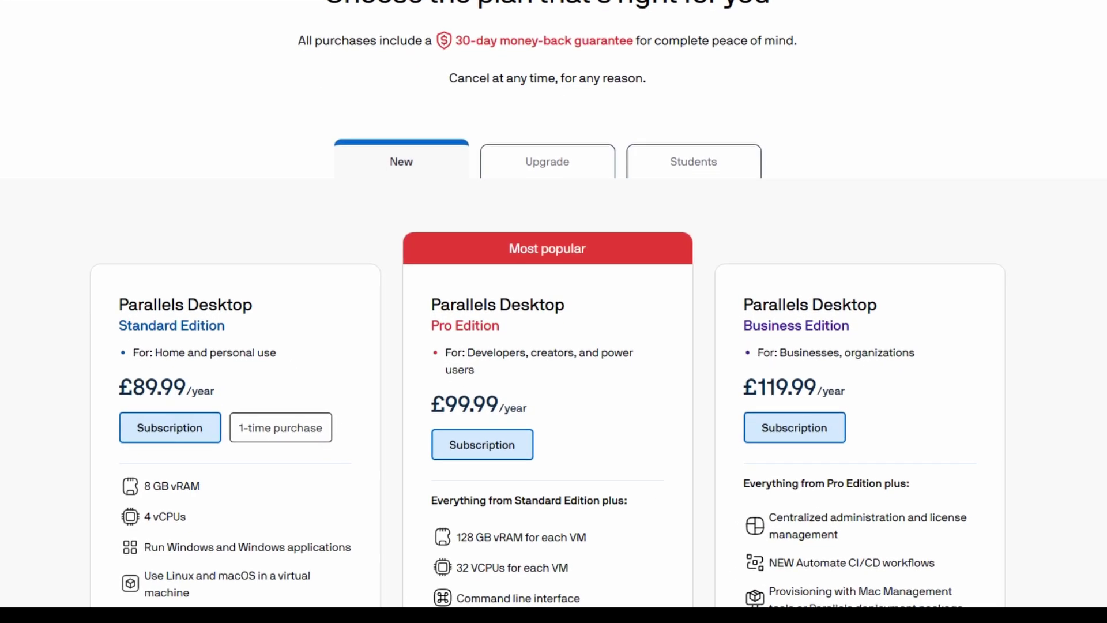
{"action": "scroll", "coordinate": [548, 311], "scroll_direction": "down", "scroll_amount": 4}
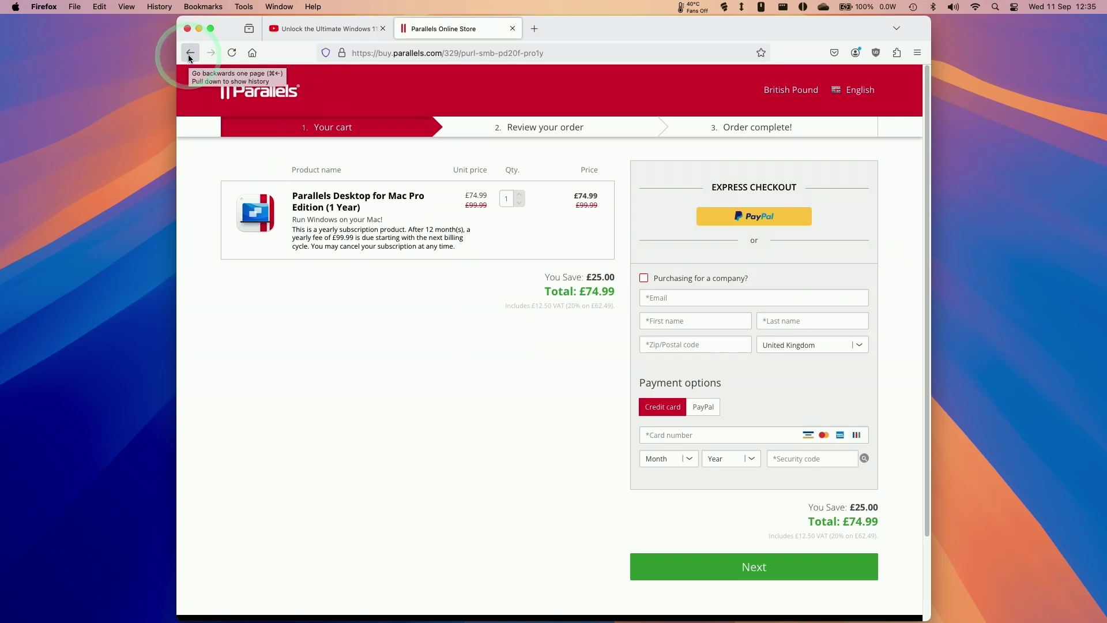
{"action": "left_click", "coordinate": [190, 54]}
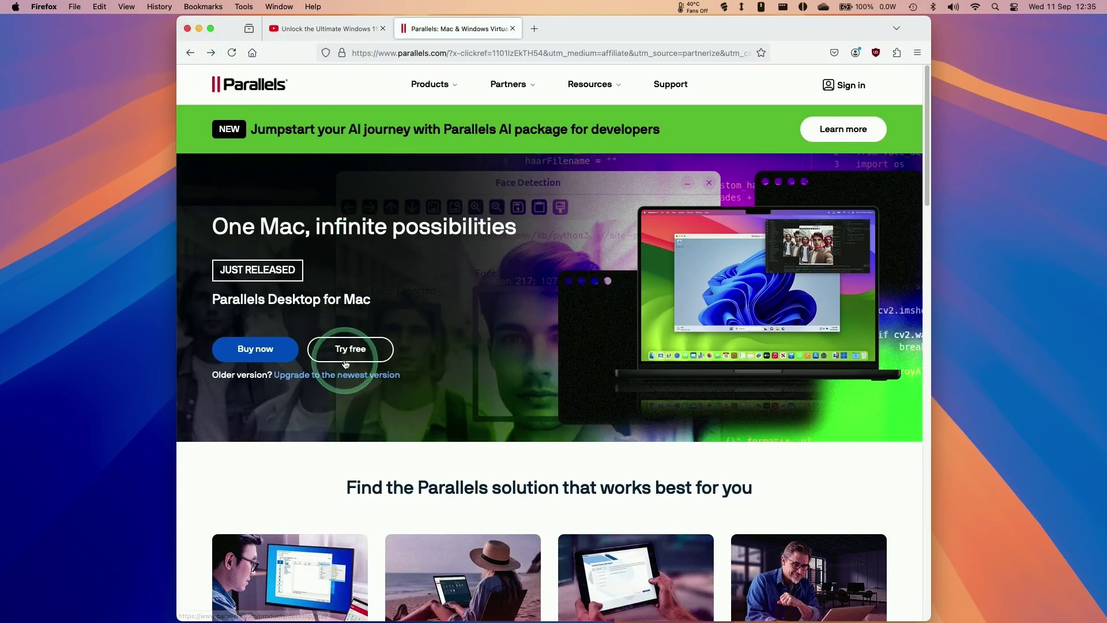
Step: Download the 5.2 MB Install Parallels Desktop.dmg trial, confirm it finished, and minimise the browser
{"action": "left_click", "coordinate": [364, 356]}
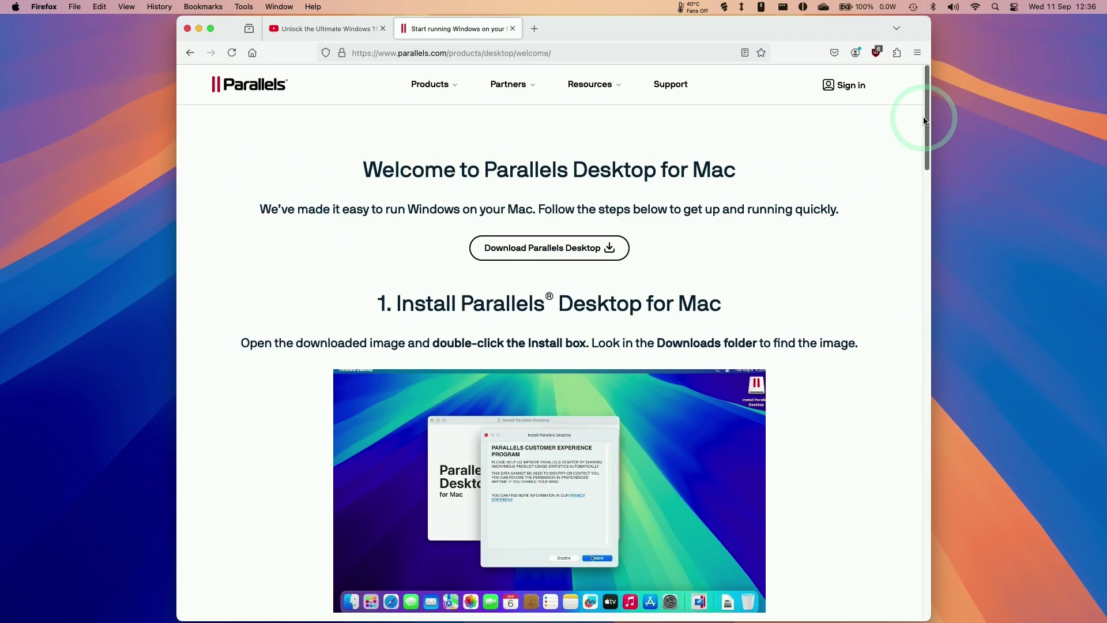
{"action": "left_click", "coordinate": [509, 258]}
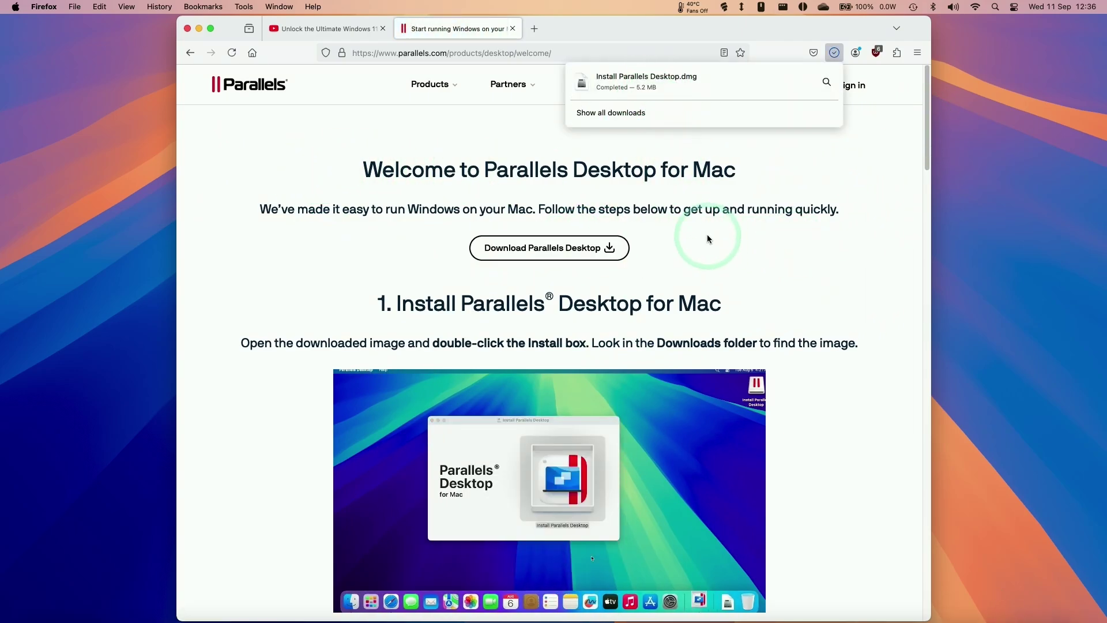
{"action": "left_click", "coordinate": [721, 245]}
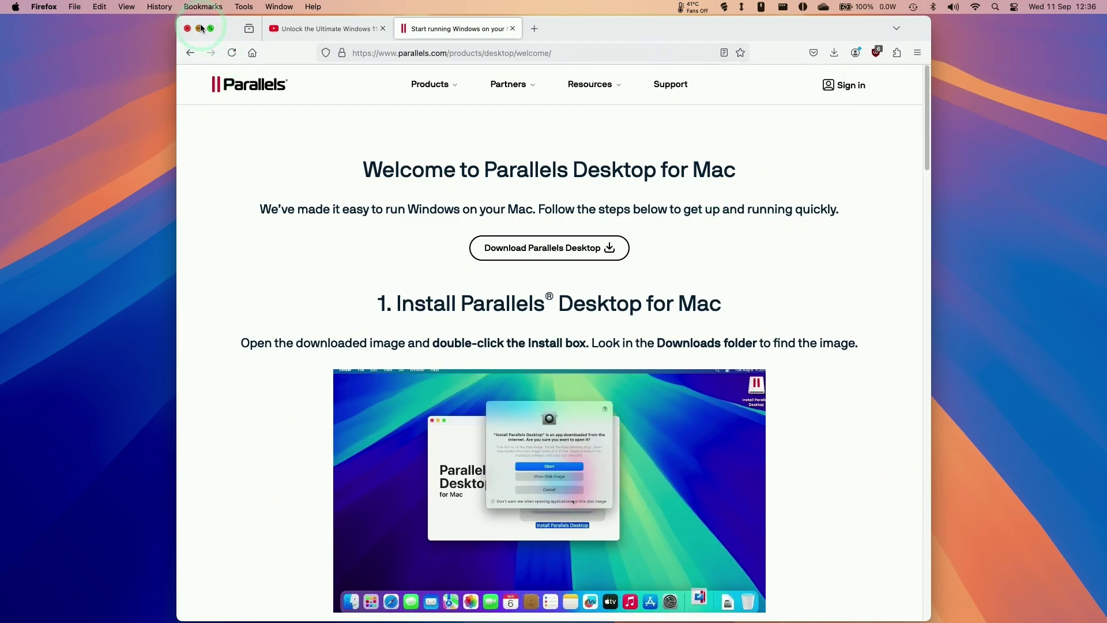
{"action": "left_click", "coordinate": [200, 28]}
Step: From Finder's Downloads folder, mount Install Parallels Desktop.dmg and launch the installer inside
{"action": "mouse_move", "coordinate": [95, 606]}
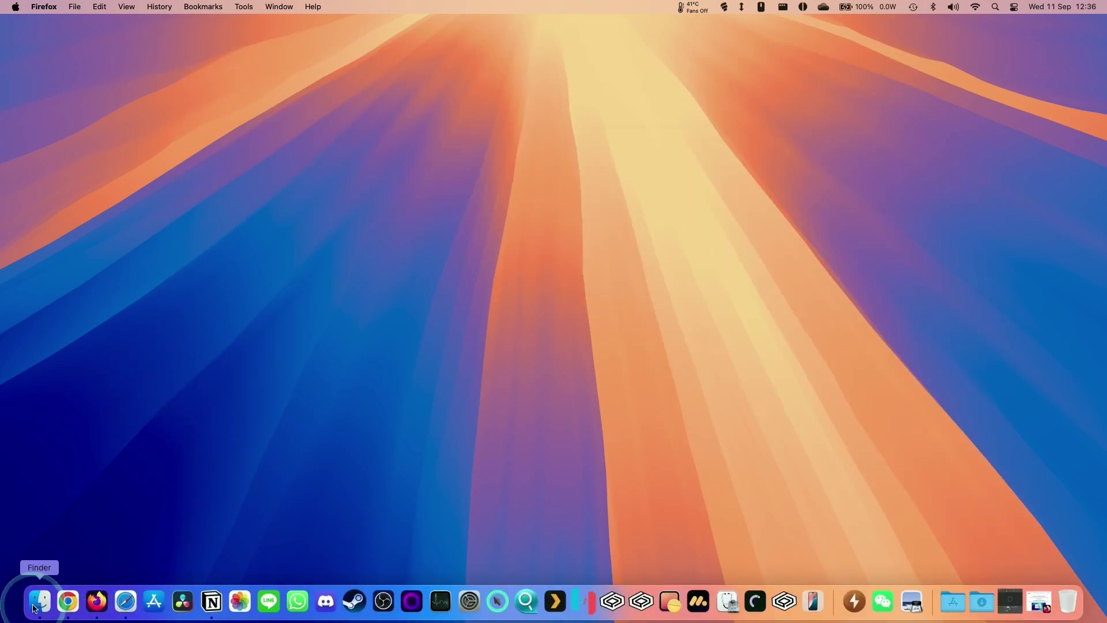
{"action": "left_click", "coordinate": [35, 601]}
{"action": "left_click", "coordinate": [331, 213]}
{"action": "left_click", "coordinate": [635, 115]}
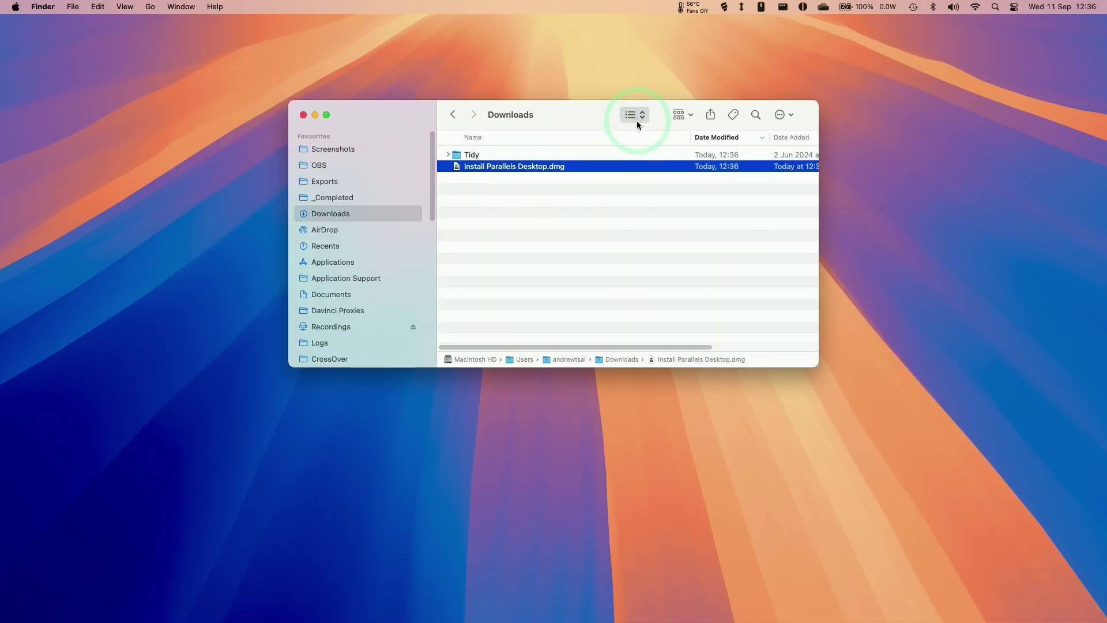
{"action": "left_click", "coordinate": [632, 275]}
{"action": "left_click", "coordinate": [477, 201]}
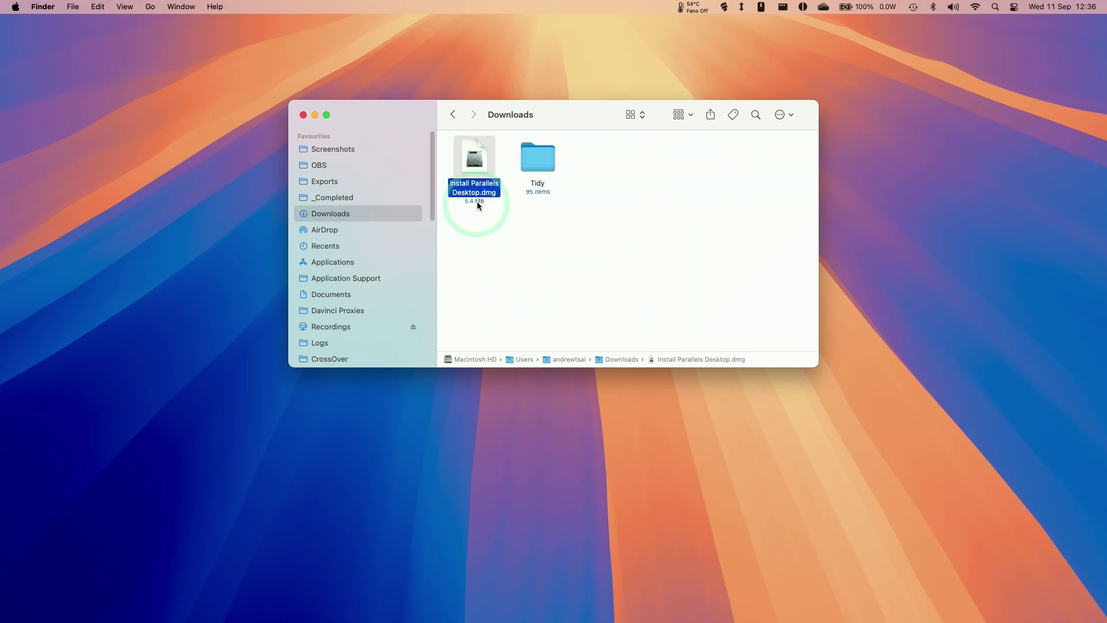
{"action": "left_click", "coordinate": [453, 381]}
{"action": "double_click", "coordinate": [452, 381]}
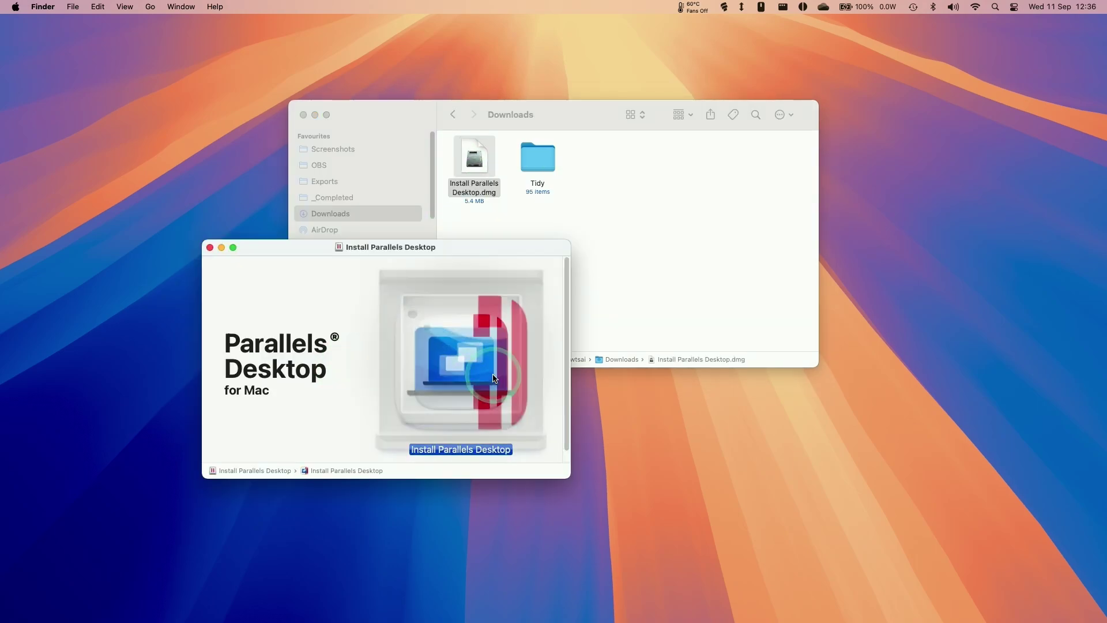
Step: Confirm opening, allow Downloads access, accept the licence, set usage statistics, and close the disk image
{"action": "left_click", "coordinate": [554, 266]}
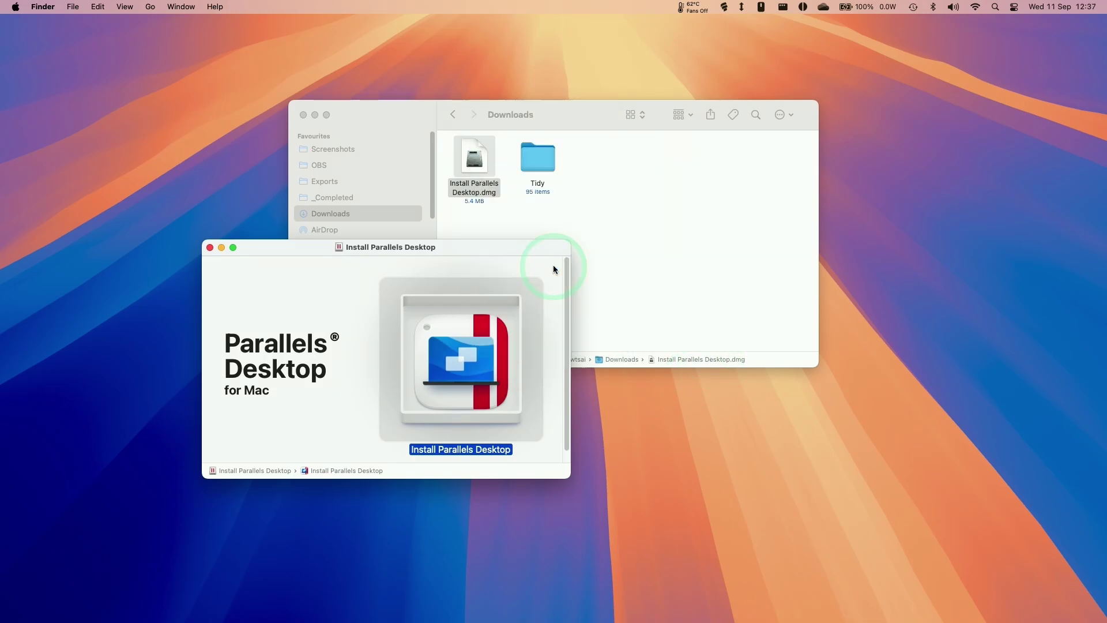
{"action": "left_click", "coordinate": [593, 265]}
{"action": "left_click", "coordinate": [648, 436]}
{"action": "left_click", "coordinate": [486, 247]}
{"action": "left_click", "coordinate": [631, 437]}
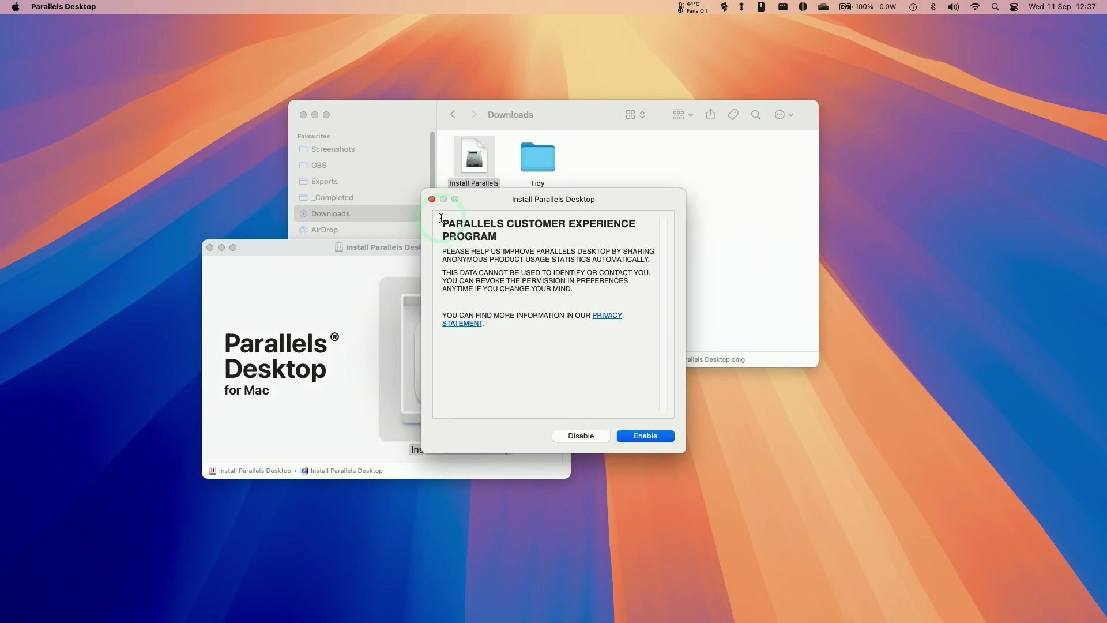
{"action": "left_click", "coordinate": [642, 438]}
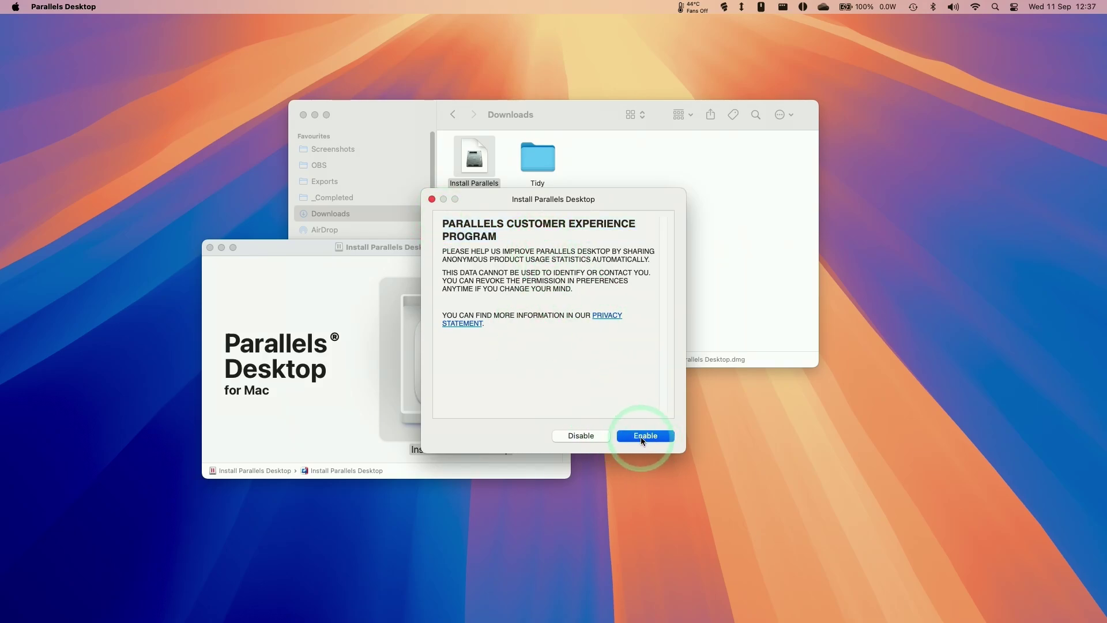
{"action": "left_click", "coordinate": [241, 245]}
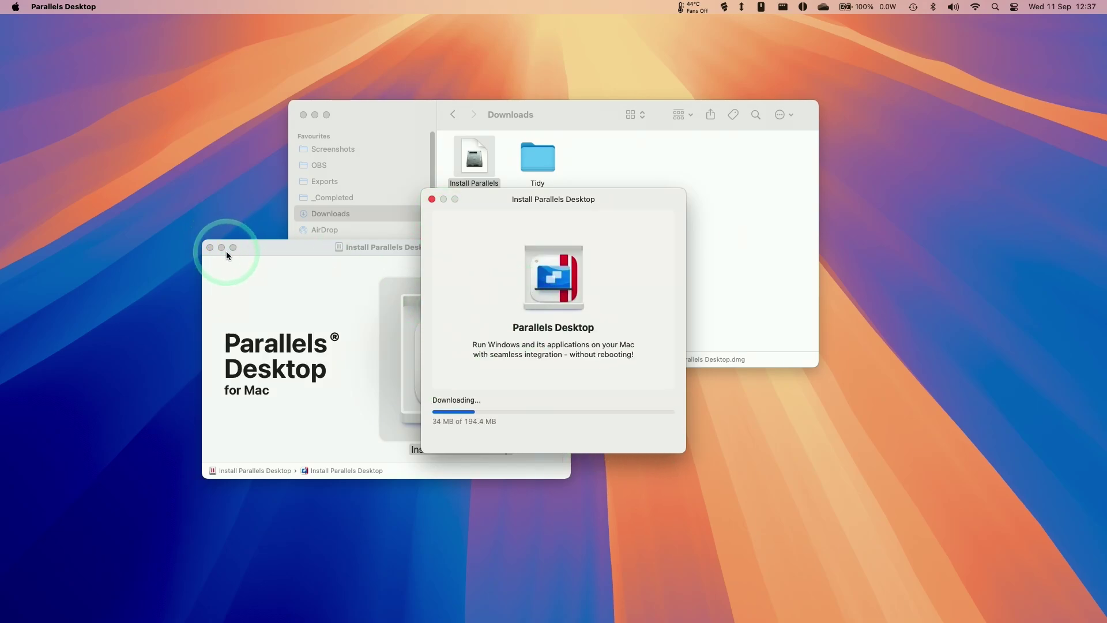
{"action": "left_click", "coordinate": [562, 425], "text": "alt"}
{"action": "left_click", "coordinate": [589, 444]}
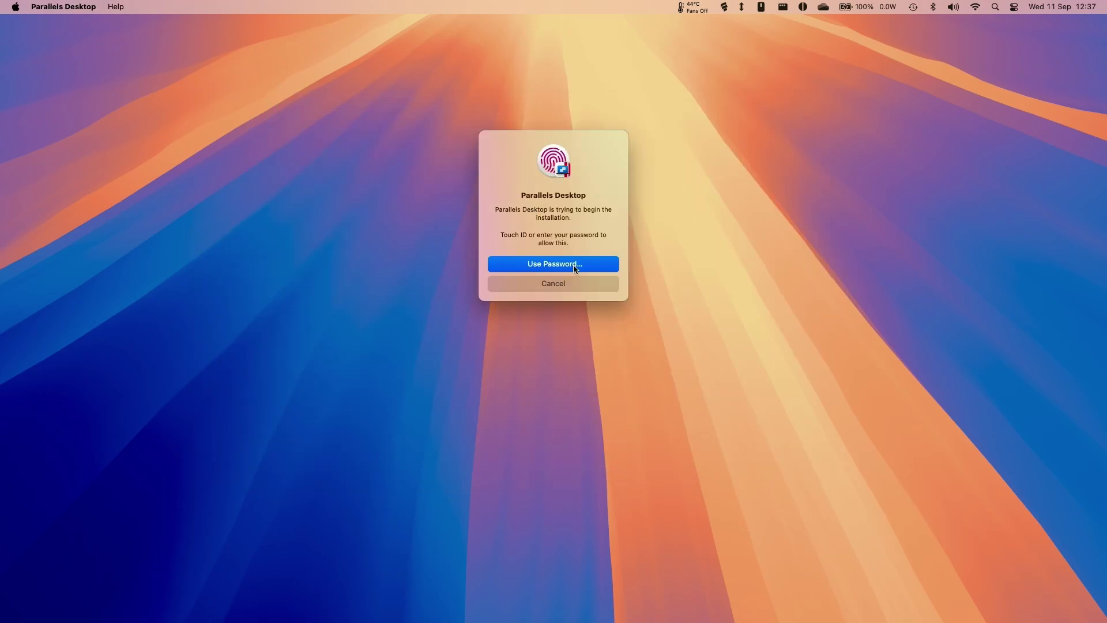
Step: Authorise the Parallels installation with the account password
{"action": "left_click", "coordinate": [575, 265]}
{"action": "type", "text": "•••"}
{"action": "key", "text": "Return"}
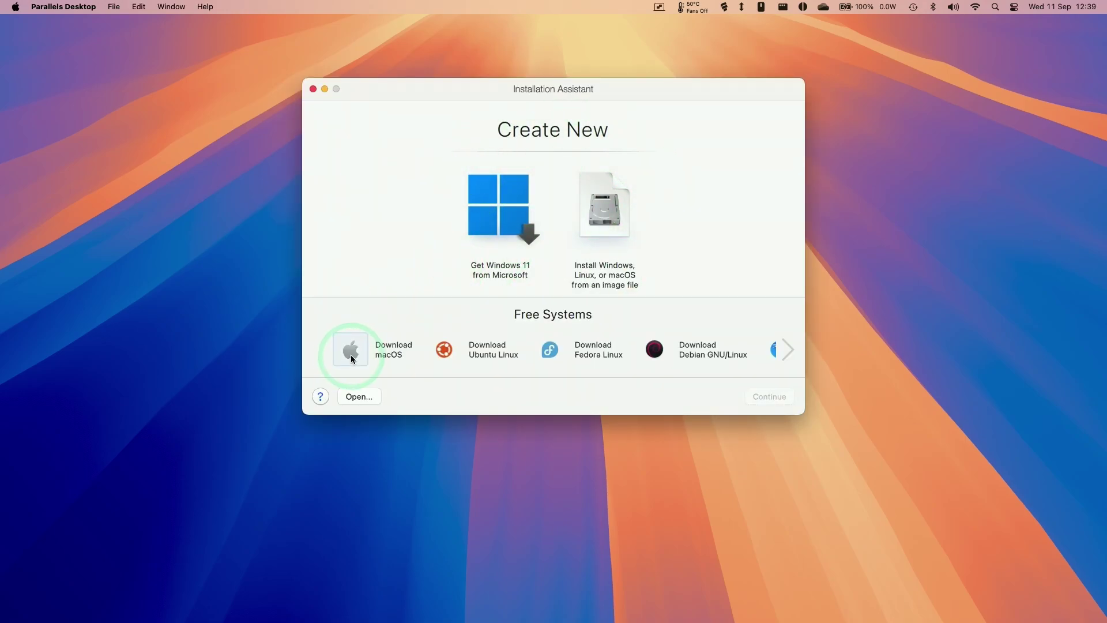
Step: Choose Get Windows 11 from Microsoft and start its download and installation
{"action": "left_click", "coordinate": [353, 354]}
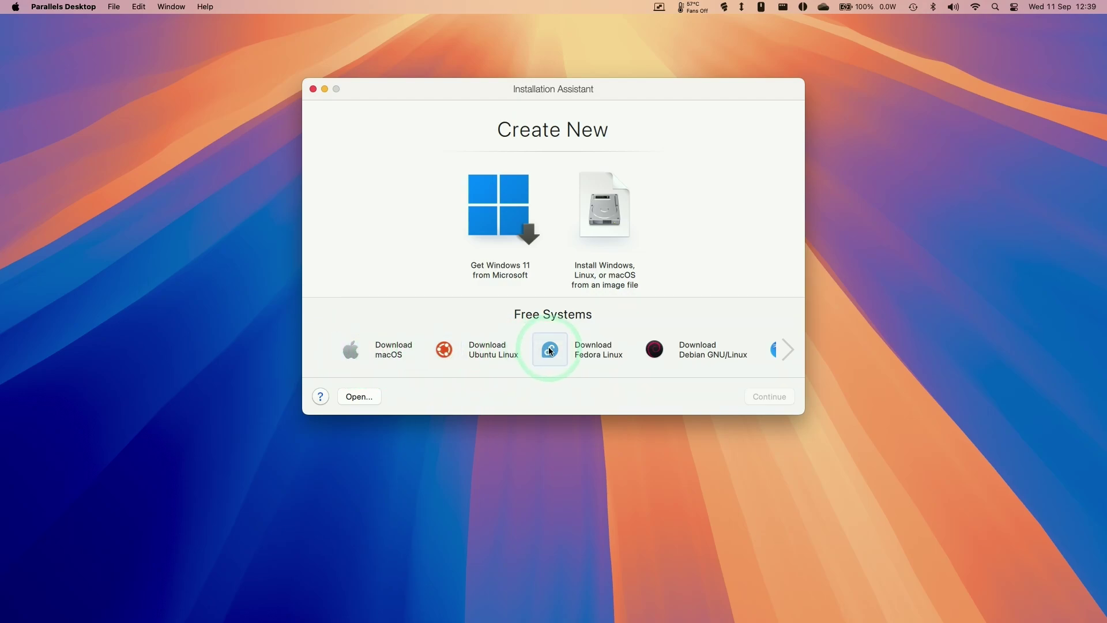
{"action": "left_click", "coordinate": [787, 350]}
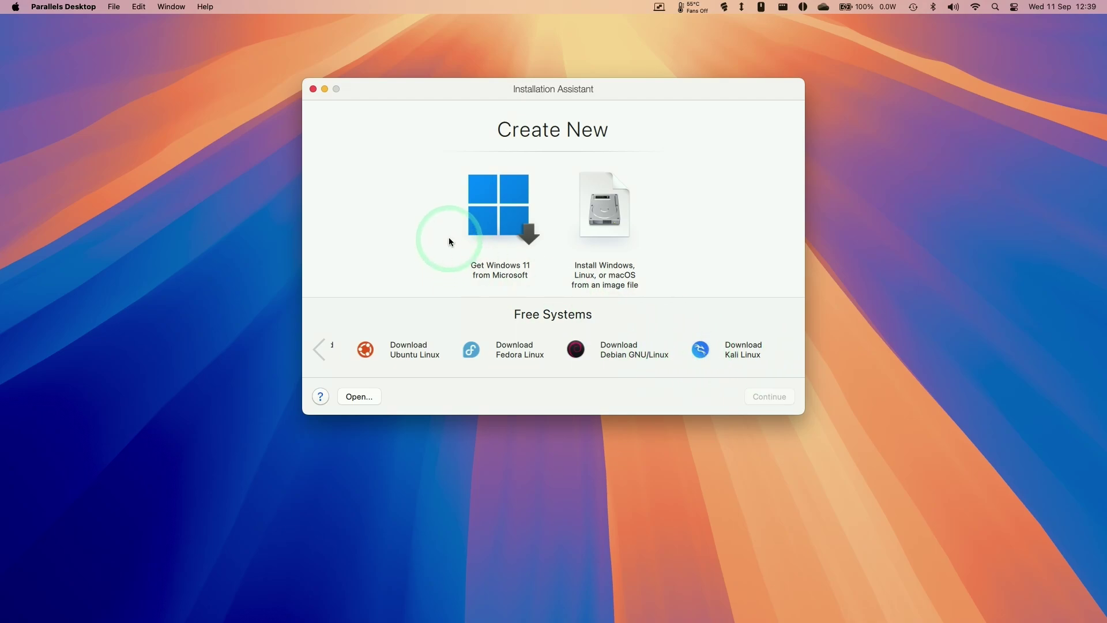
{"action": "left_click", "coordinate": [490, 230]}
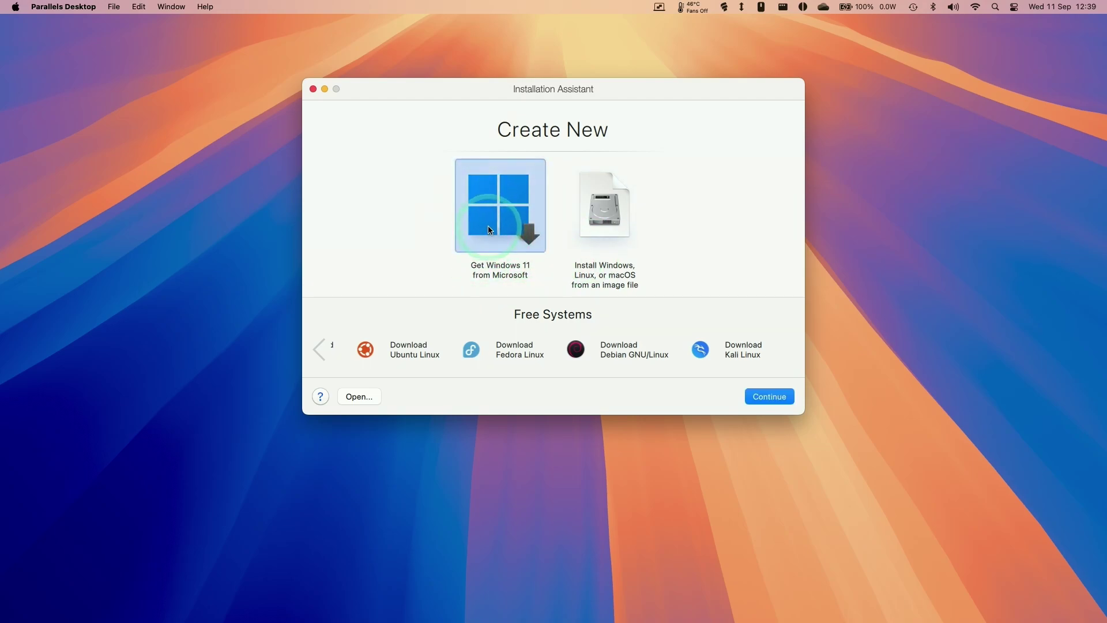
{"action": "left_click", "coordinate": [763, 396]}
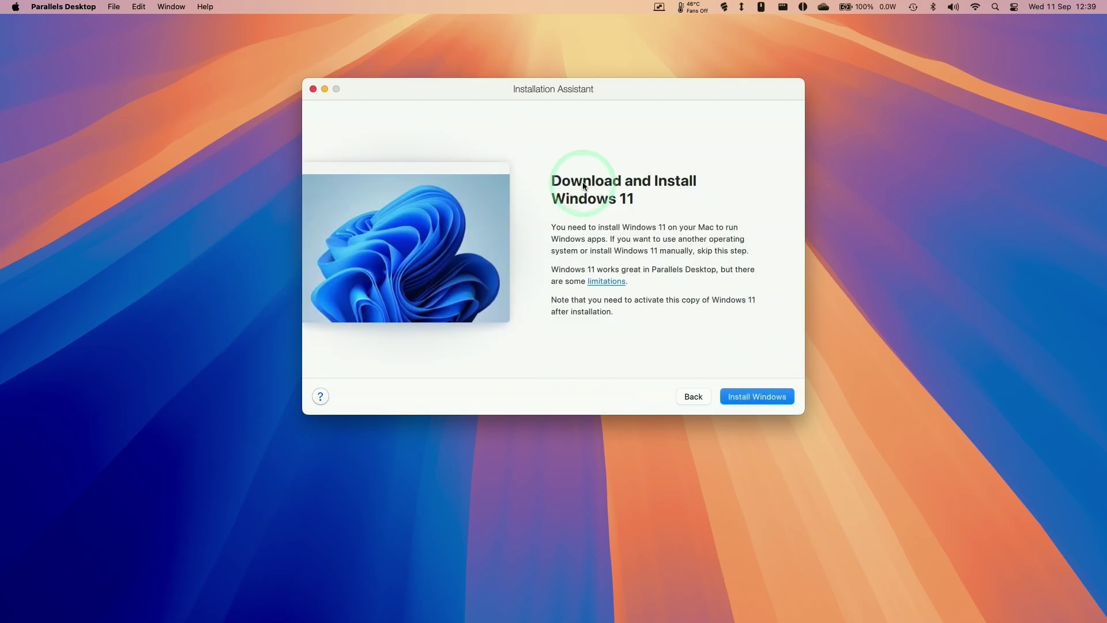
{"action": "left_click", "coordinate": [749, 398]}
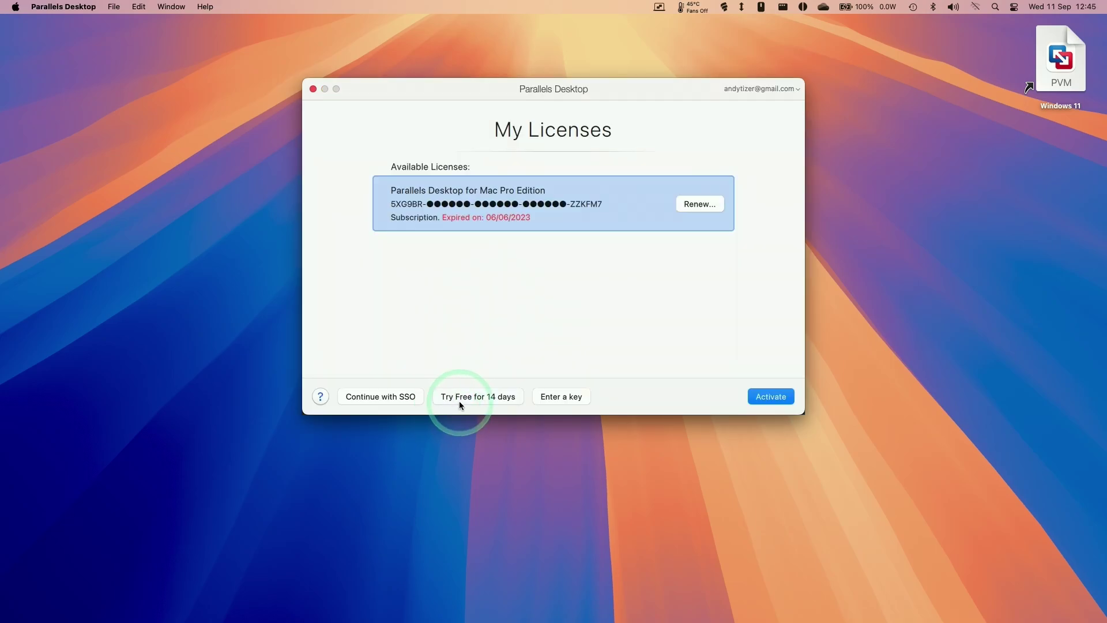
Step: Start the 14-day free trial and continue it so Windows 11 keeps installing
{"action": "left_click", "coordinate": [485, 400]}
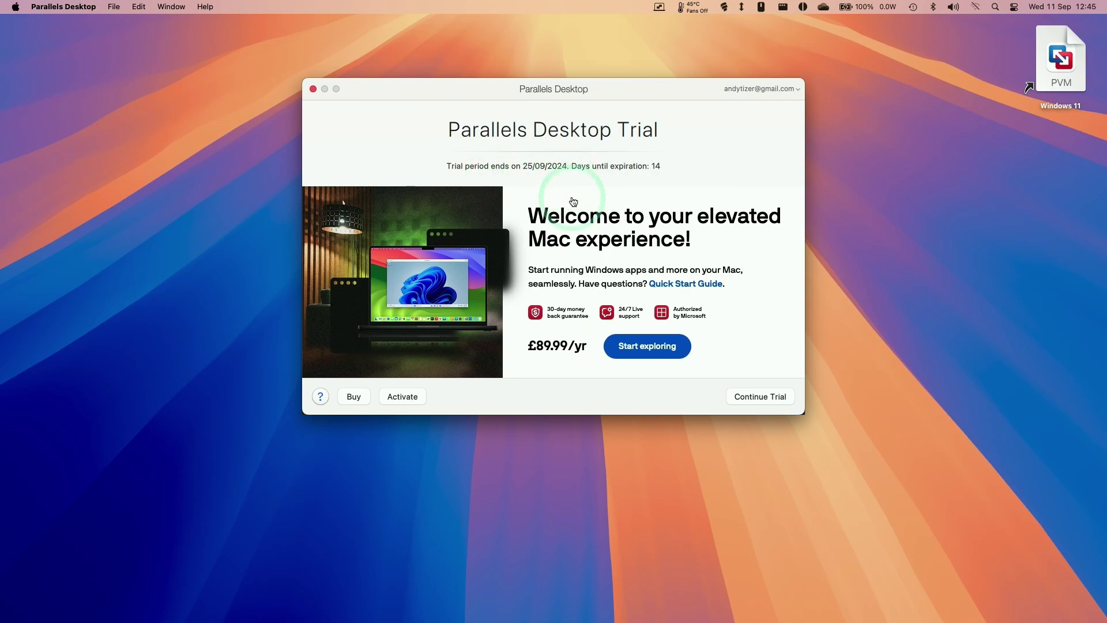
{"action": "left_click", "coordinate": [760, 397]}
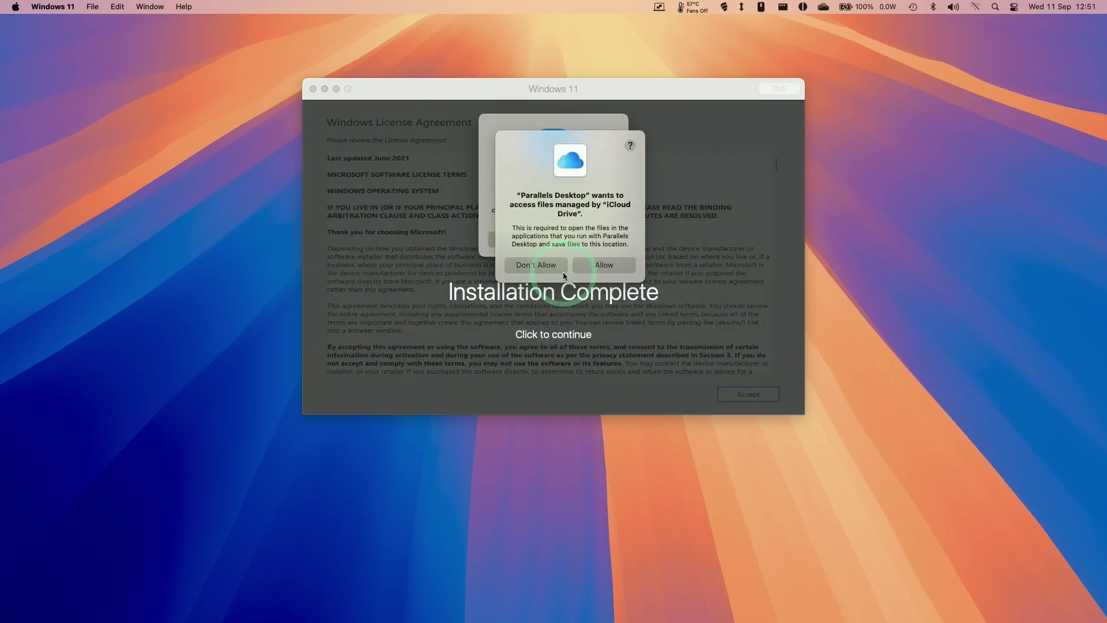
Step: Allow iCloud Drive and local network access, dismiss Installation Complete, and nudge the window left
{"action": "left_click", "coordinate": [600, 266]}
{"action": "left_click", "coordinate": [582, 248]}
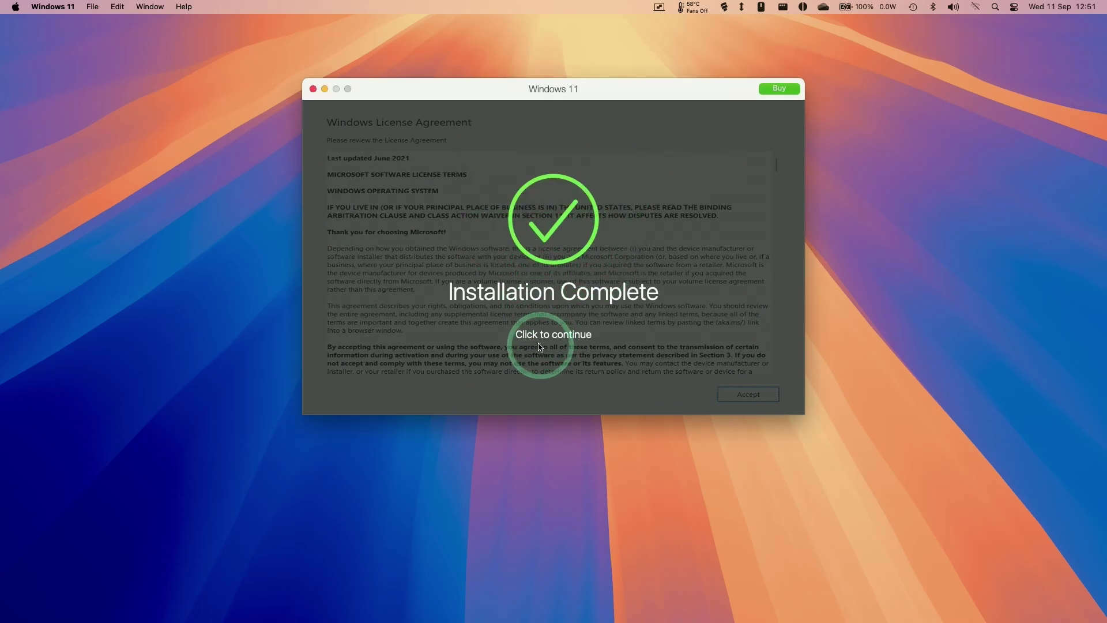
{"action": "left_click", "coordinate": [542, 301]}
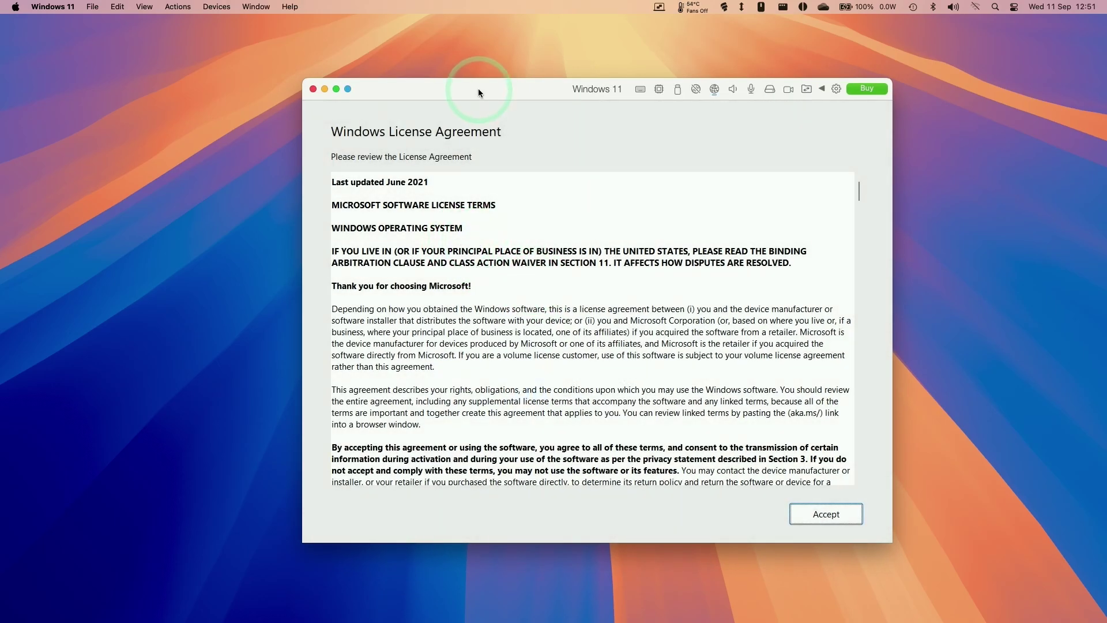
{"action": "left_click", "coordinate": [469, 90]}
{"action": "left_click_drag", "start_coordinate": [466, 89], "coordinate": [439, 87]}
Step: Accept the Windows licence, dismiss the cookie banner, and minimise Edge to show the desktop
{"action": "left_click", "coordinate": [812, 520]}
{"action": "left_click", "coordinate": [787, 518]}
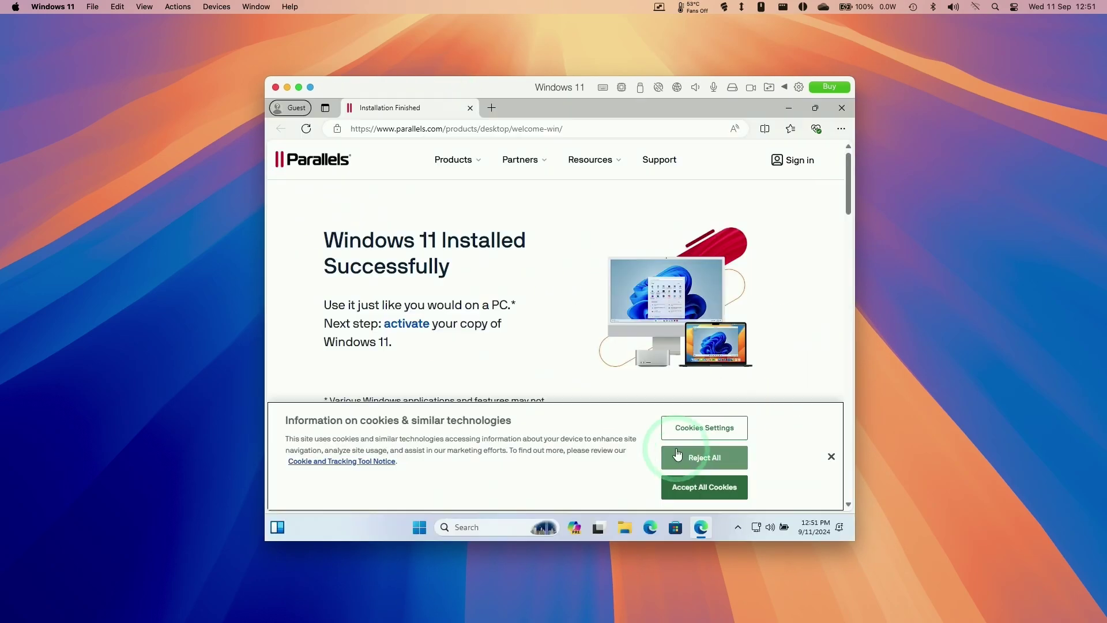
{"action": "left_click", "coordinate": [704, 486]}
{"action": "left_click_drag", "start_coordinate": [347, 250], "coordinate": [457, 358]}
{"action": "left_click", "coordinate": [398, 340]}
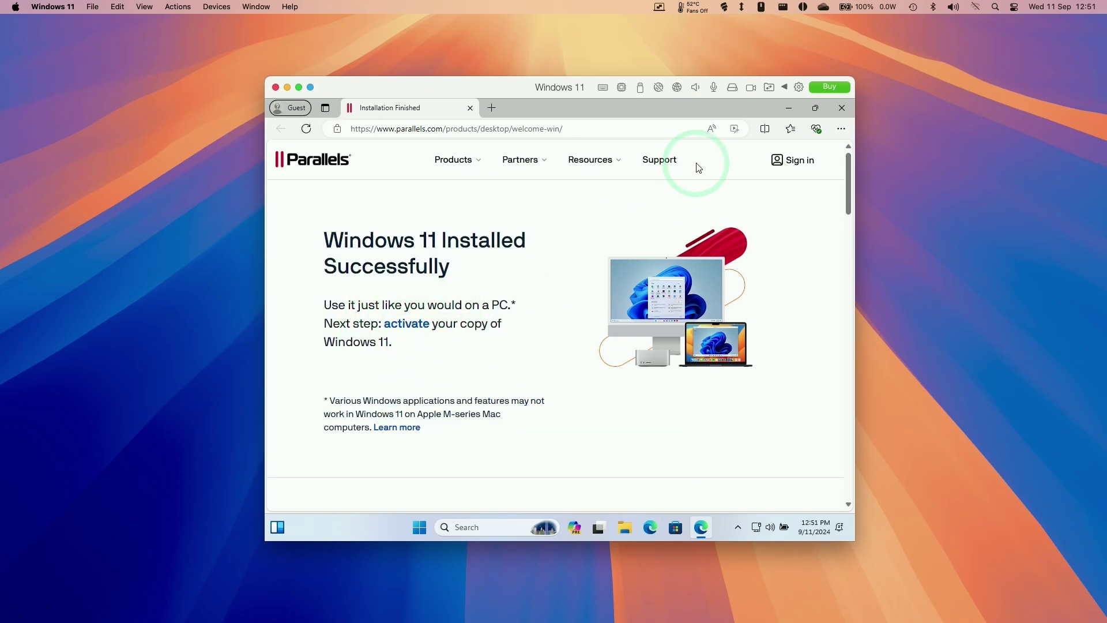
{"action": "left_click", "coordinate": [790, 108]}
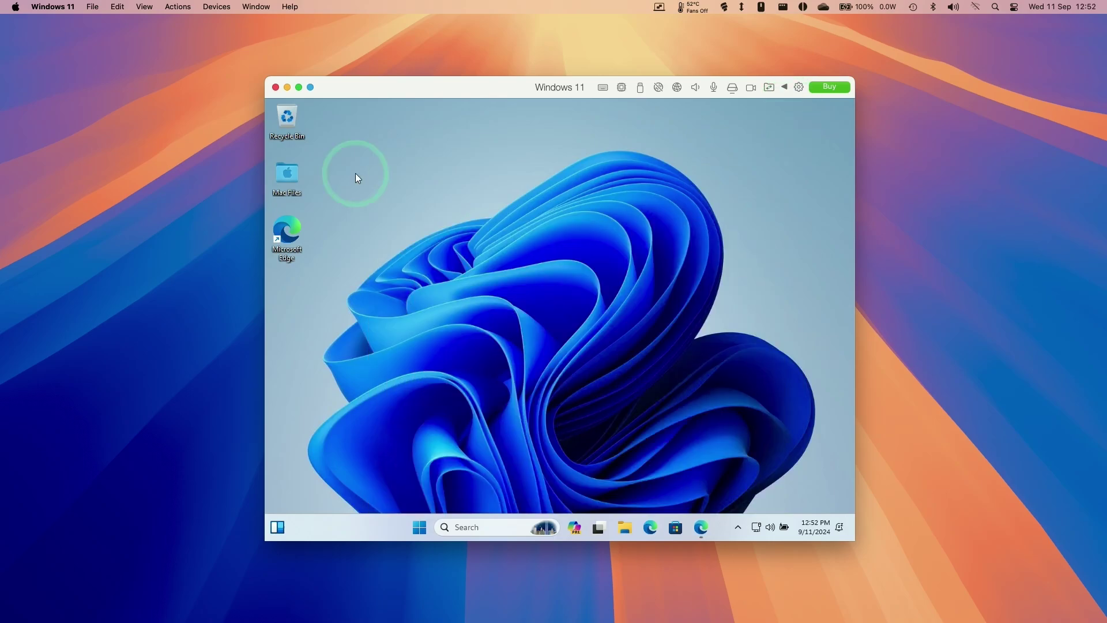
Step: Make the VM full screen and set the Windows display scale to 100%
{"action": "left_click", "coordinate": [300, 90]}
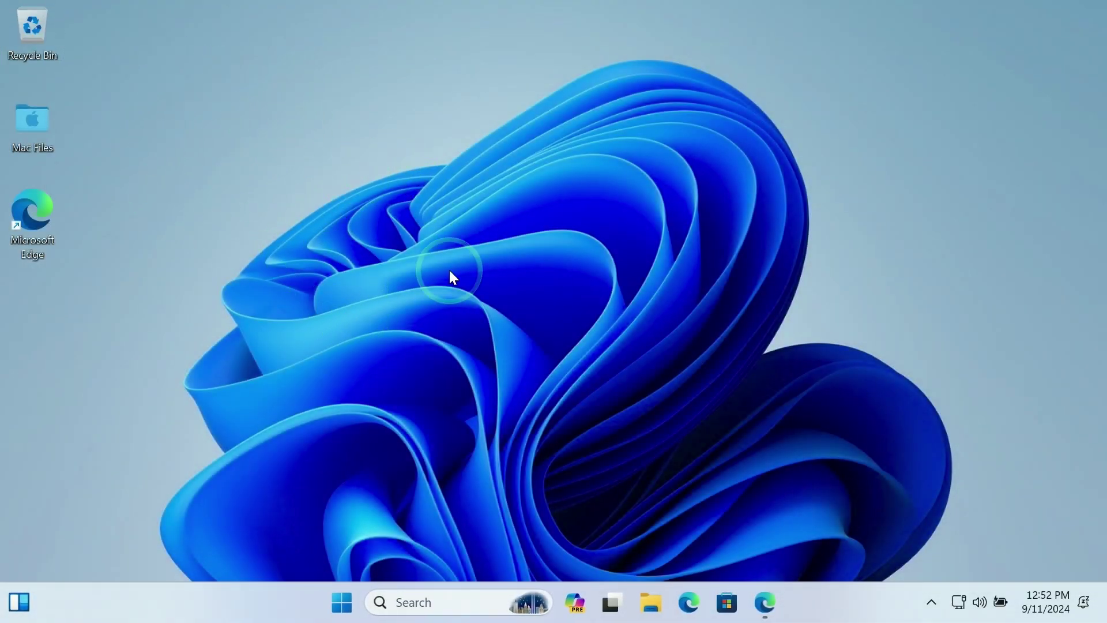
{"action": "right_click", "coordinate": [428, 253]}
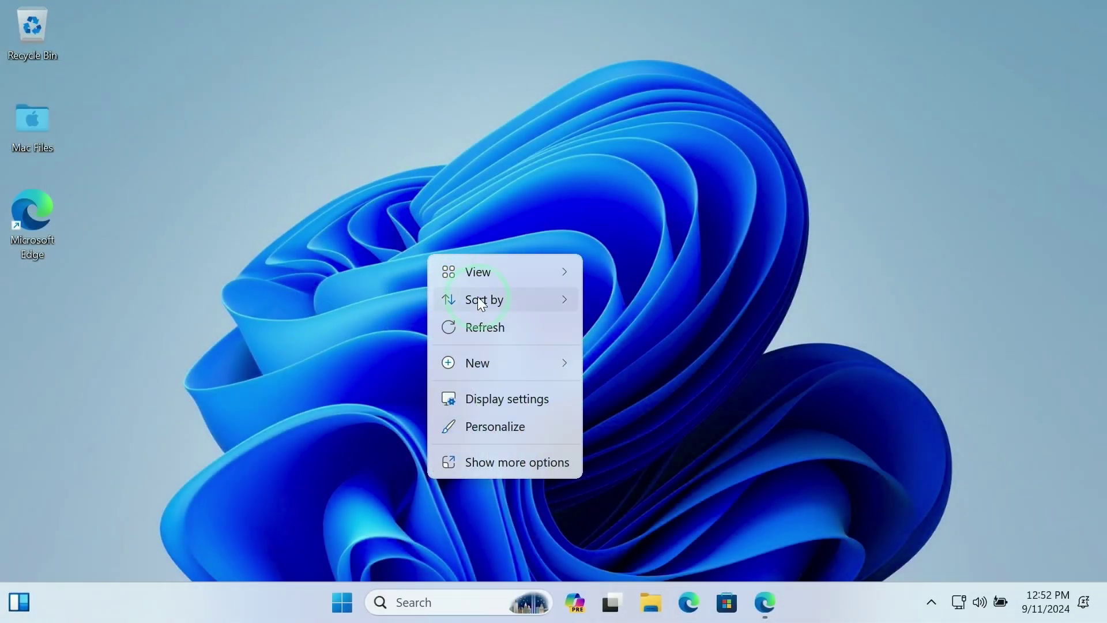
{"action": "left_click", "coordinate": [490, 410]}
{"action": "left_click", "coordinate": [447, 400]}
{"action": "left_click", "coordinate": [397, 337]}
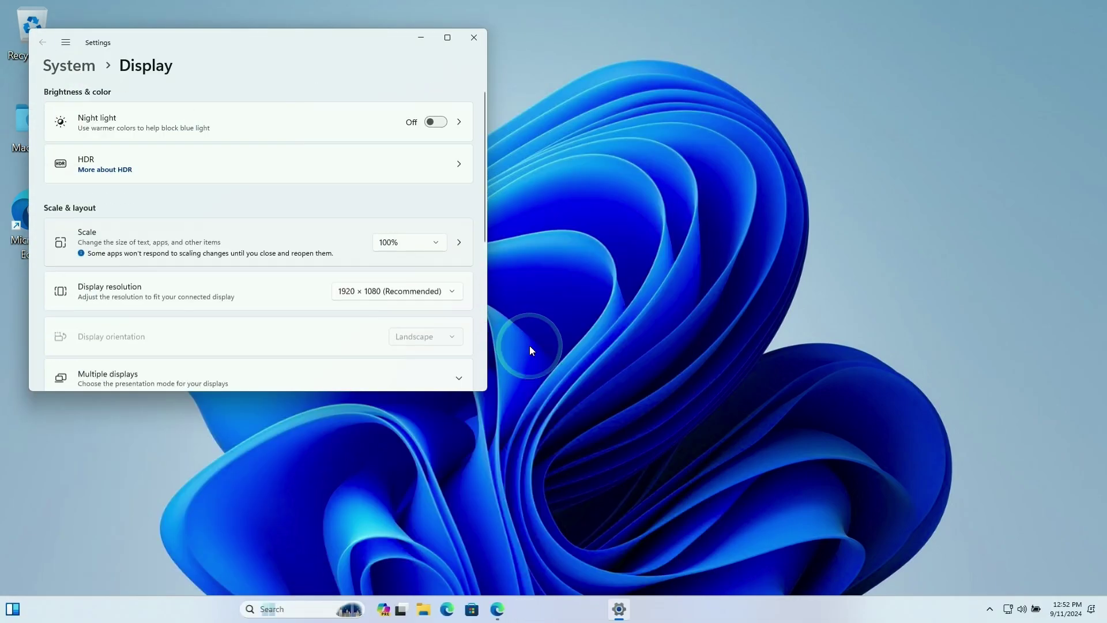
{"action": "left_click", "coordinate": [471, 35]}
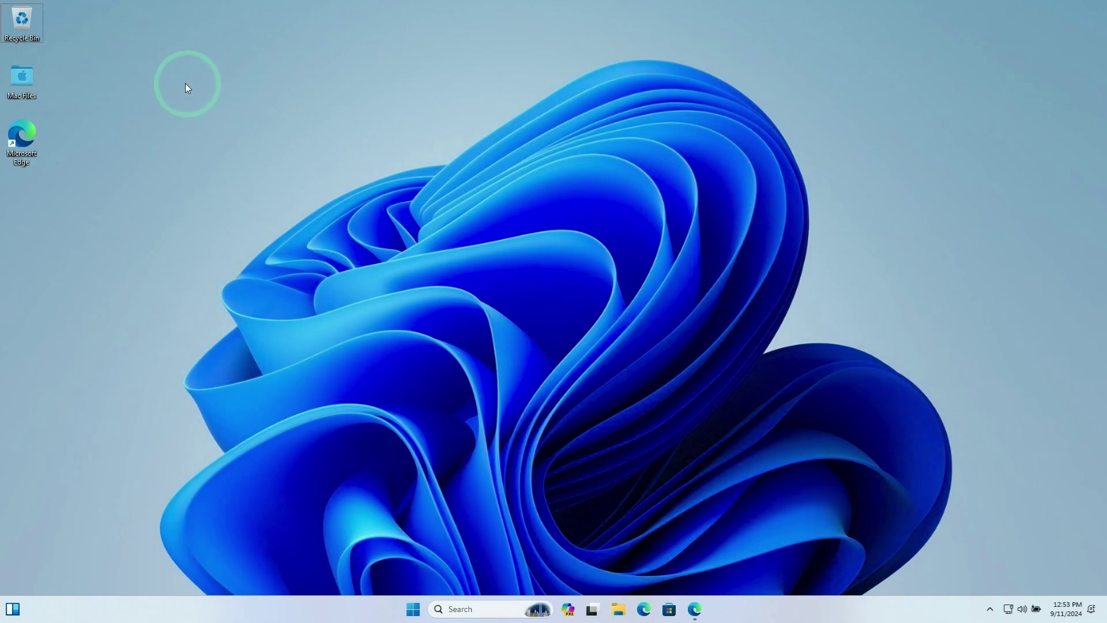
Step: Take the VM window out of full screen and shut Windows 11 down
{"action": "key", "text": "ctrl+alt"}
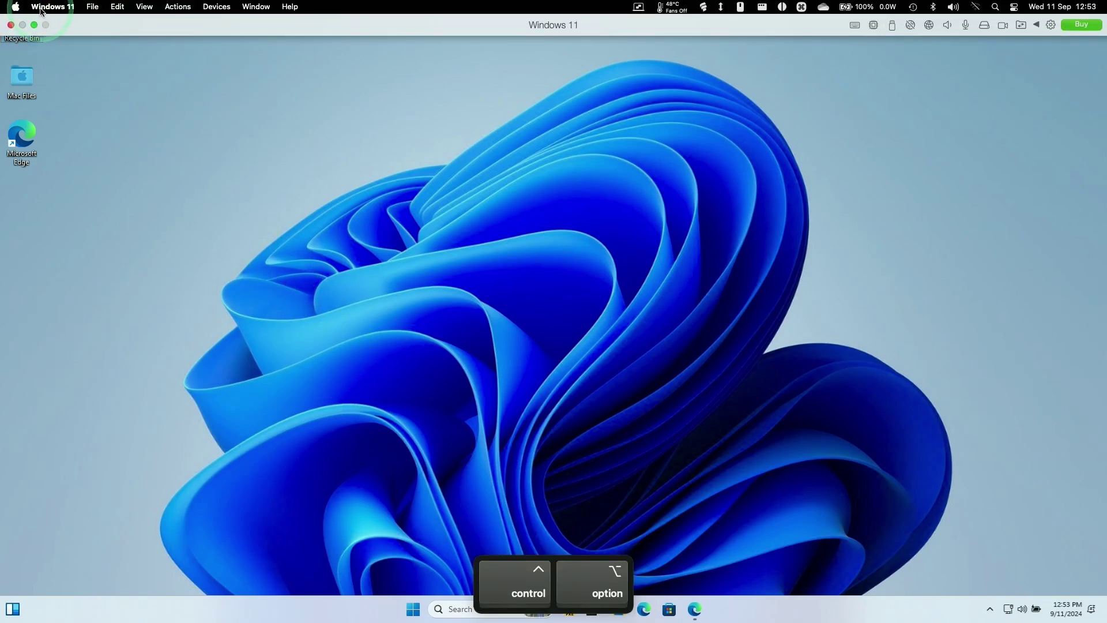
{"action": "mouse_move", "coordinate": [36, 27]}
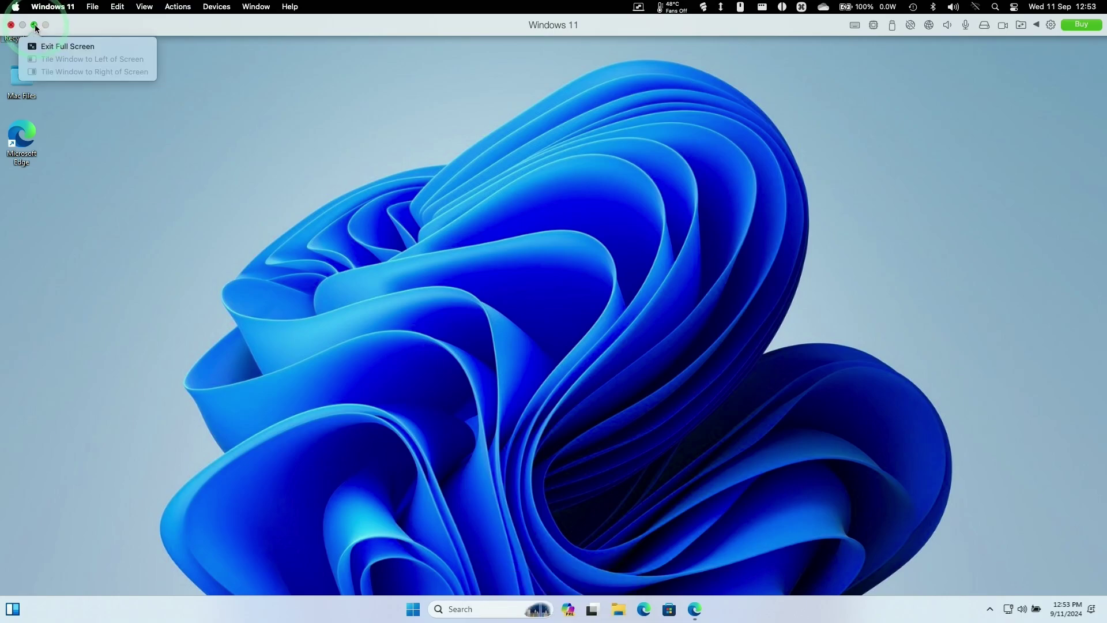
{"action": "left_click", "coordinate": [64, 46]}
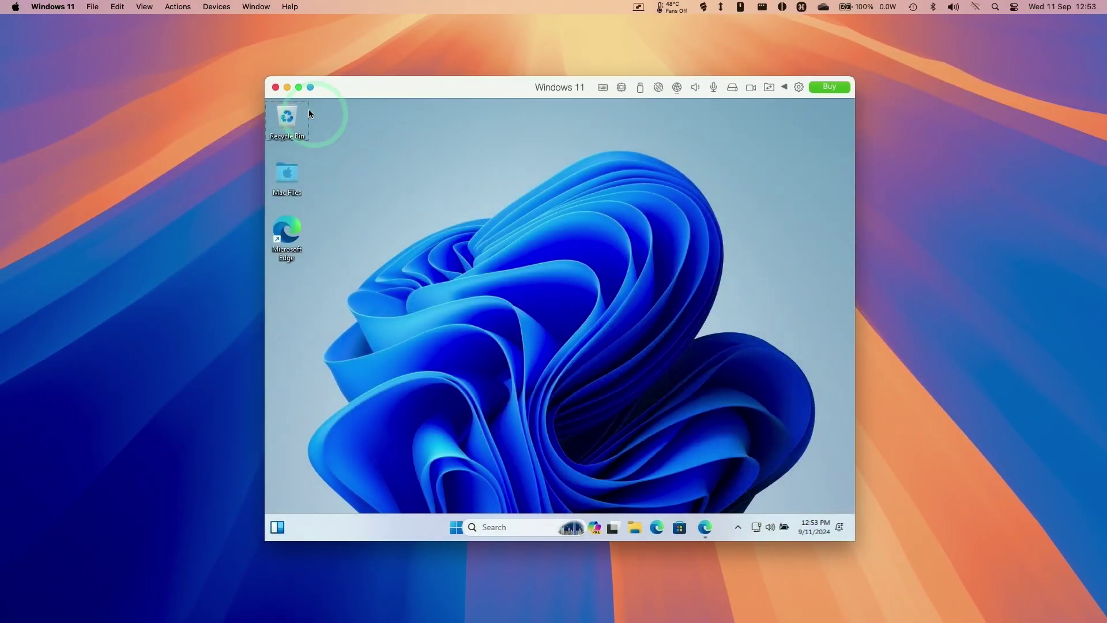
{"action": "key", "text": "ctrl+alt"}
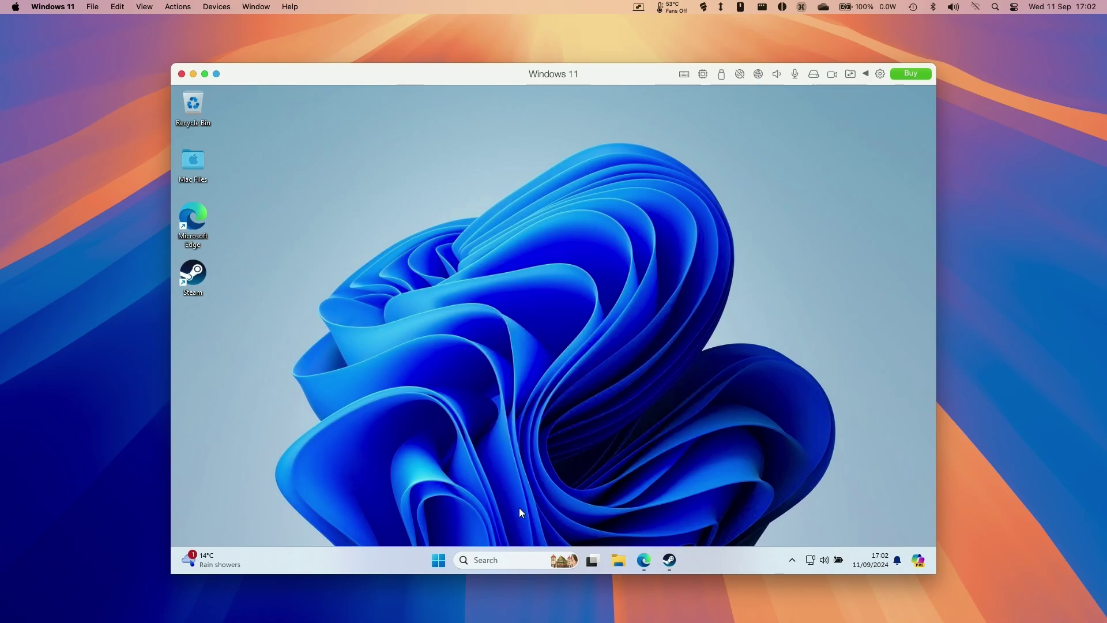
{"action": "left_click", "coordinate": [438, 560]}
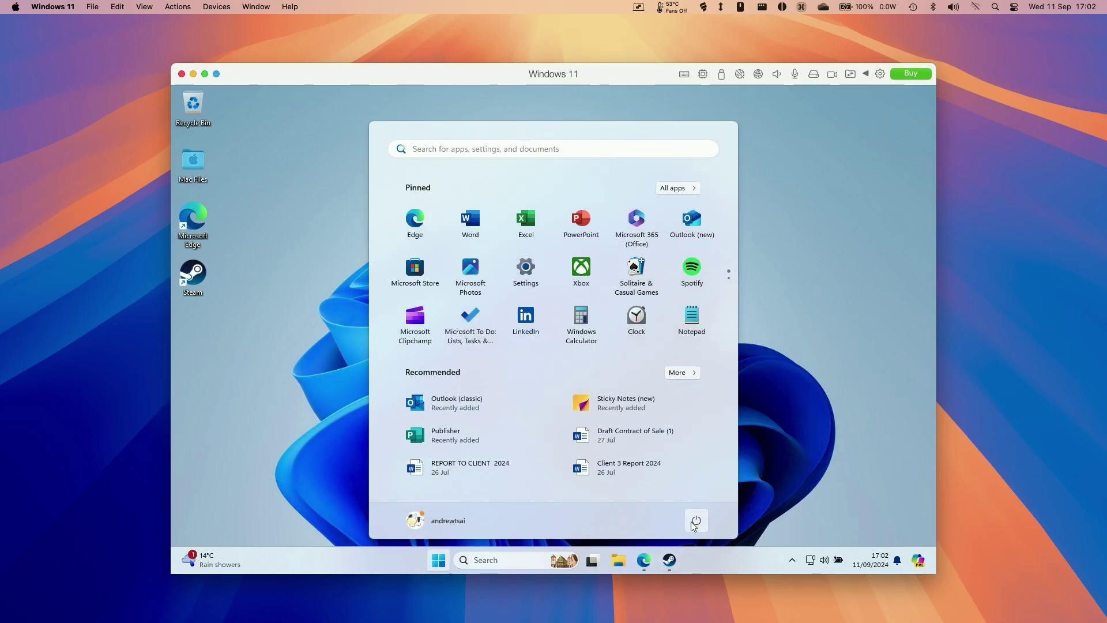
{"action": "left_click", "coordinate": [693, 522]}
{"action": "left_click", "coordinate": [699, 475]}
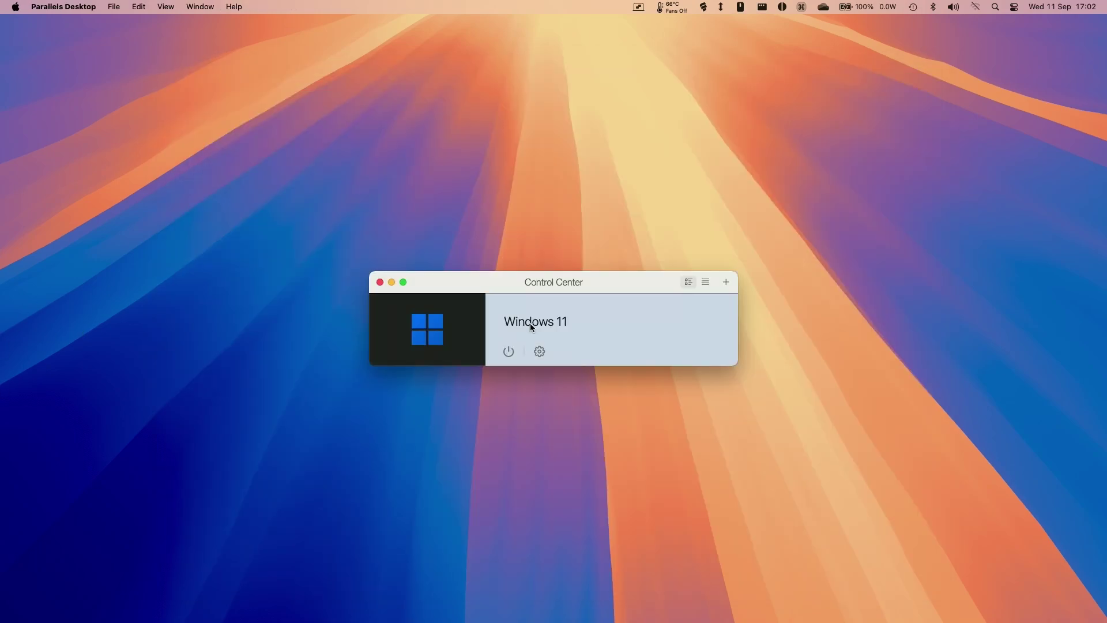
Step: In the VM's CPU & Memory configuration, choose Manual with 8 processors and 20 GB memory
{"action": "left_click", "coordinate": [539, 351]}
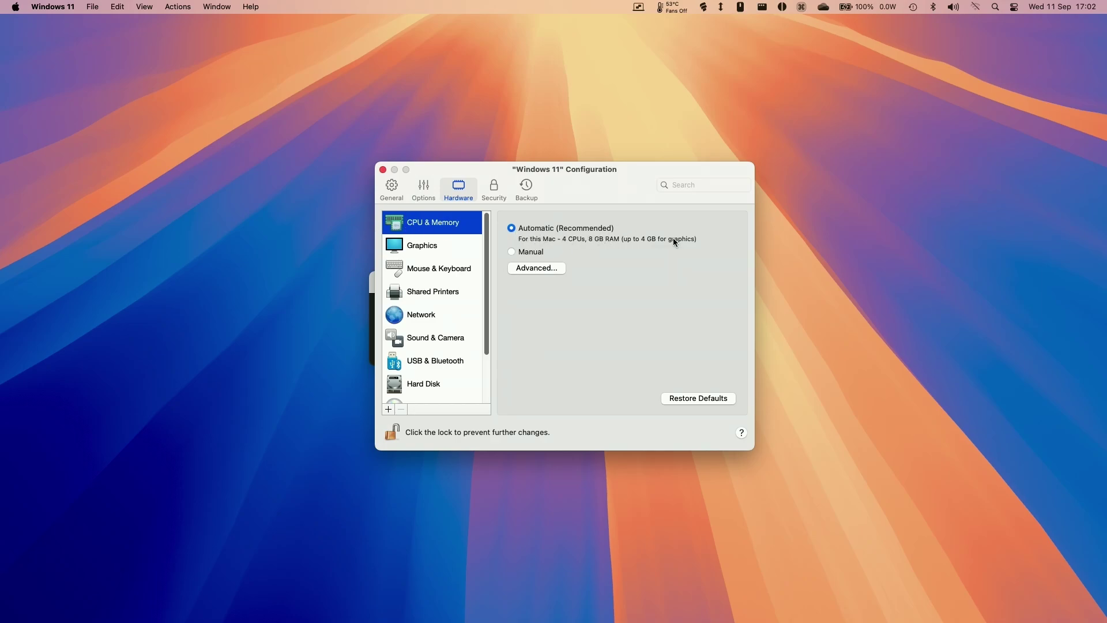
{"action": "left_click", "coordinate": [535, 270]}
{"action": "left_click", "coordinate": [531, 252]}
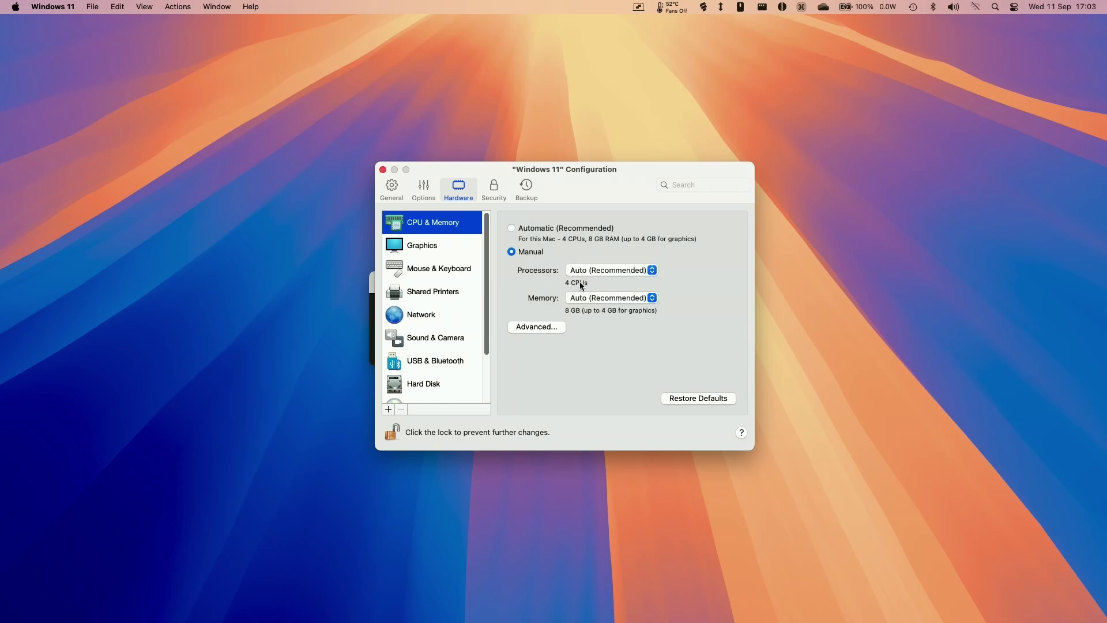
{"action": "left_click", "coordinate": [607, 271]}
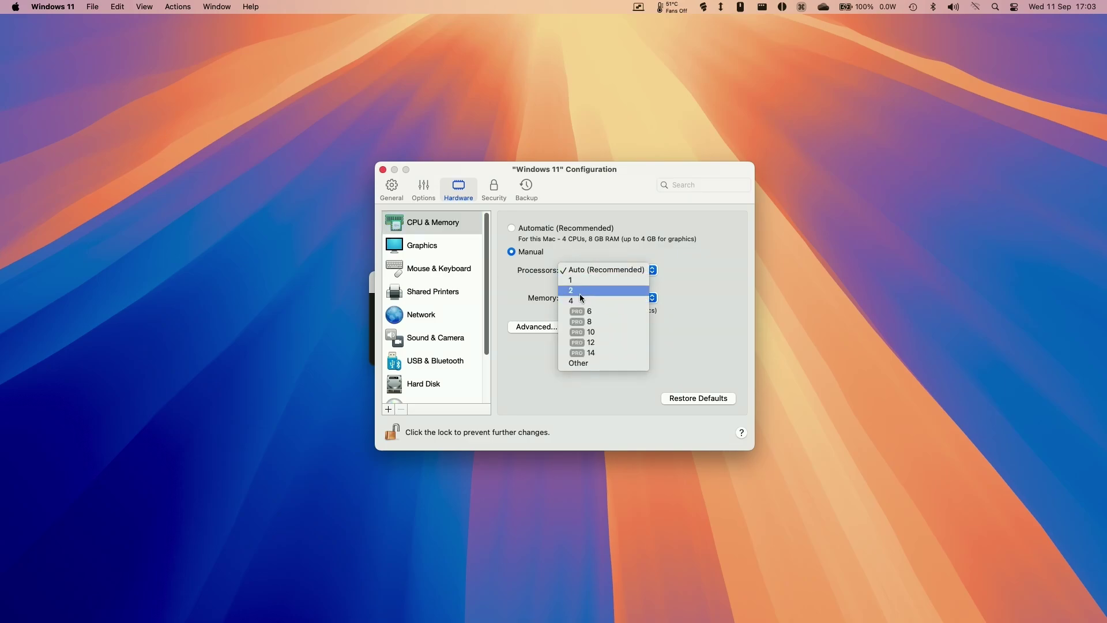
{"action": "left_click", "coordinate": [604, 322]}
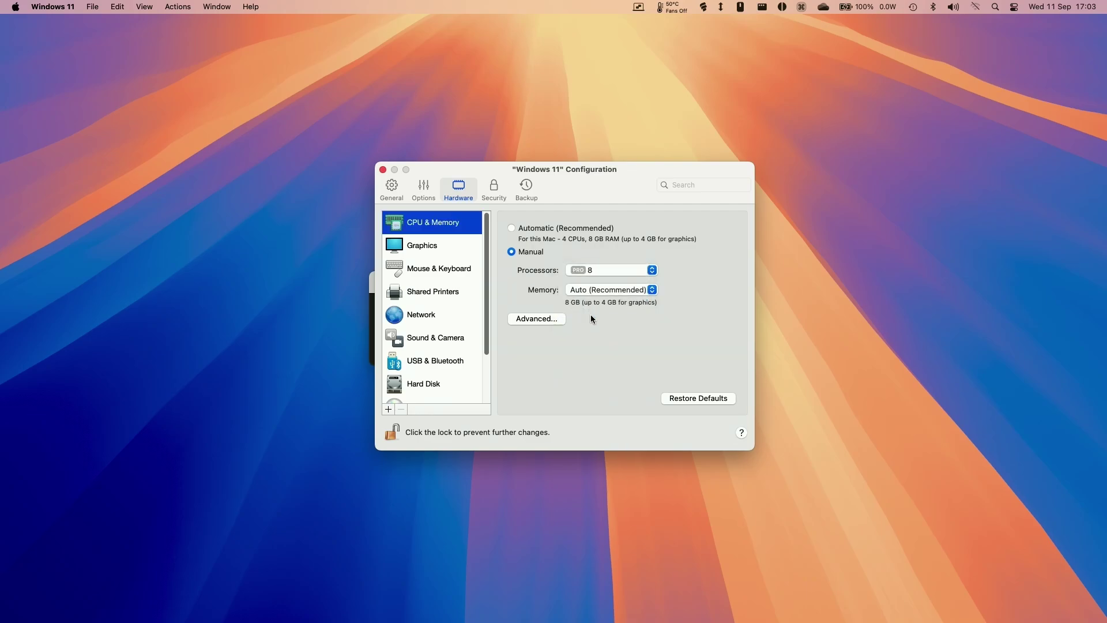
{"action": "left_click", "coordinate": [592, 276]}
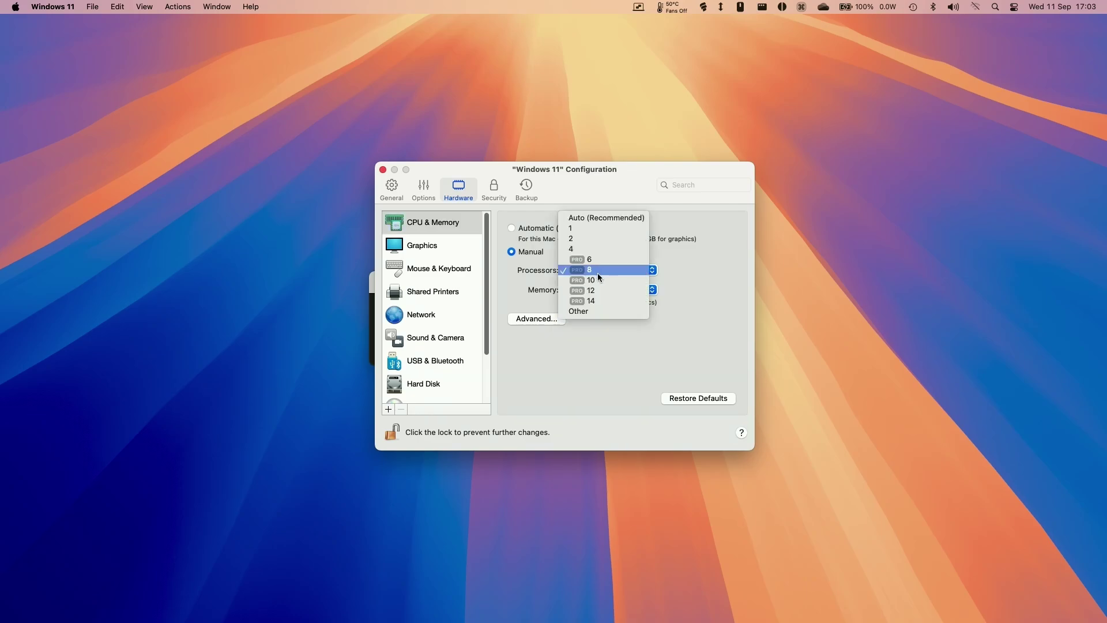
{"action": "left_click", "coordinate": [597, 272]}
{"action": "left_click", "coordinate": [583, 291]}
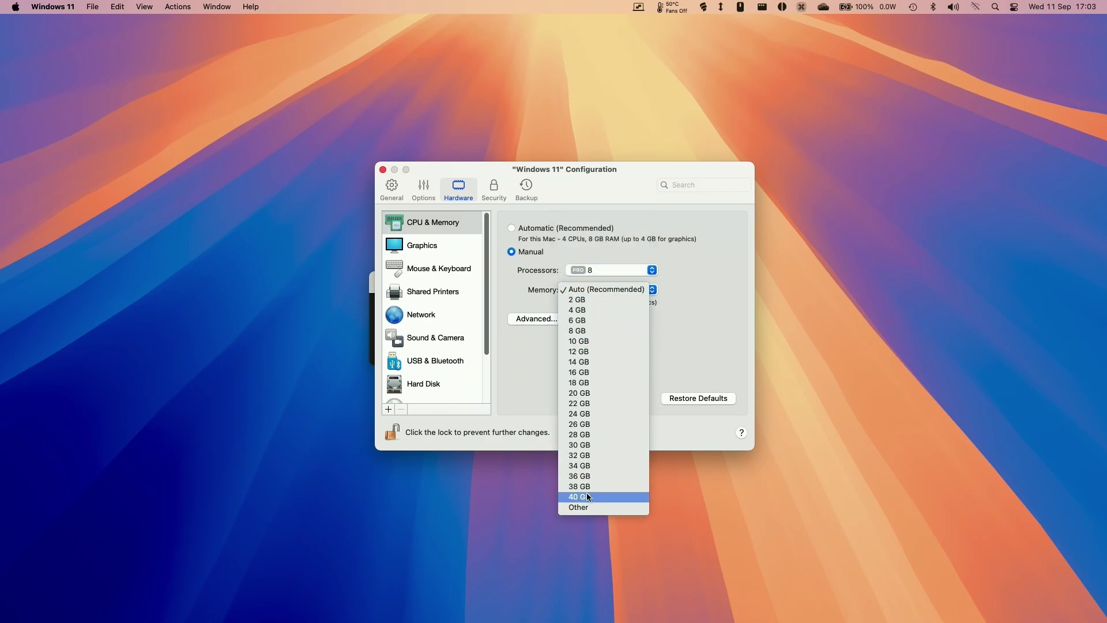
{"action": "left_click", "coordinate": [596, 393]}
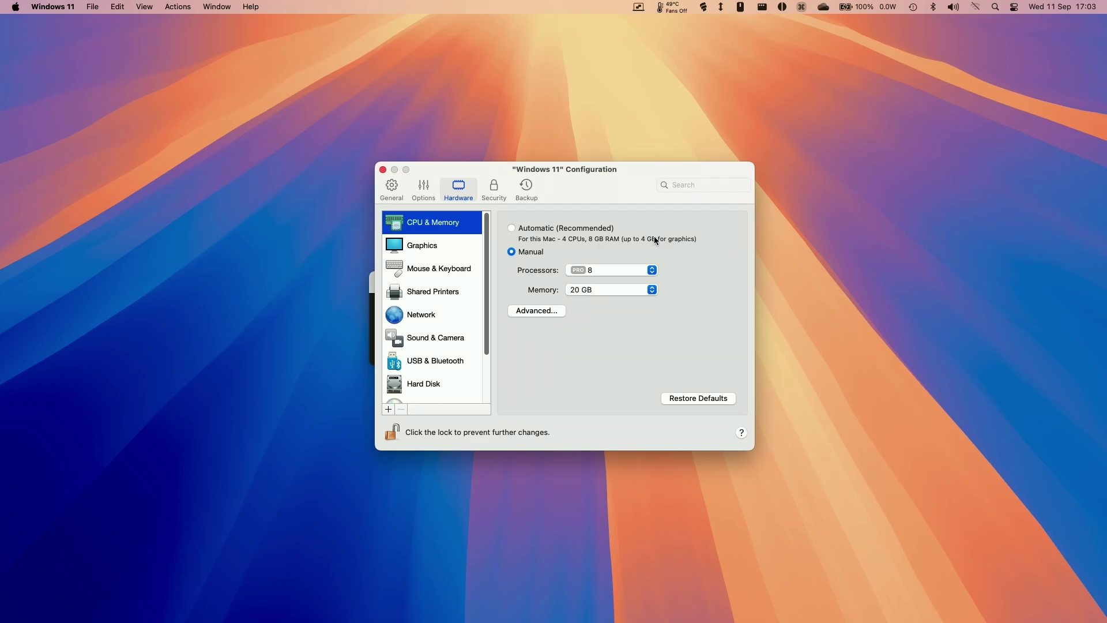
Step: Briefly try 4 processors and 4 GB, then restore 8 processors and 20 GB memory
{"action": "left_click", "coordinate": [645, 269]}
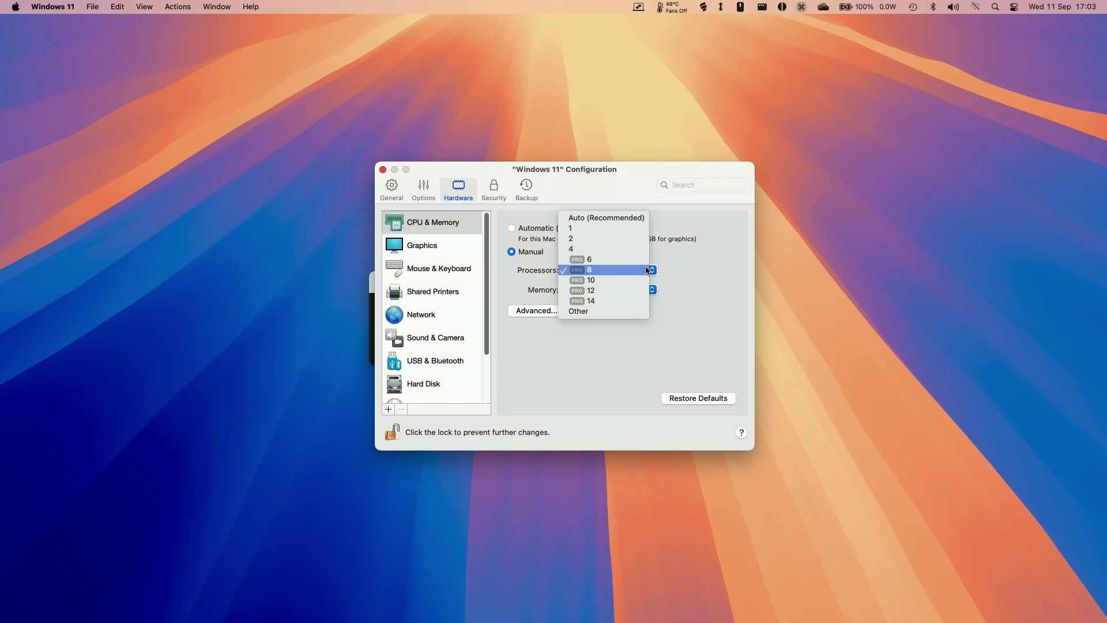
{"action": "left_click", "coordinate": [576, 250]}
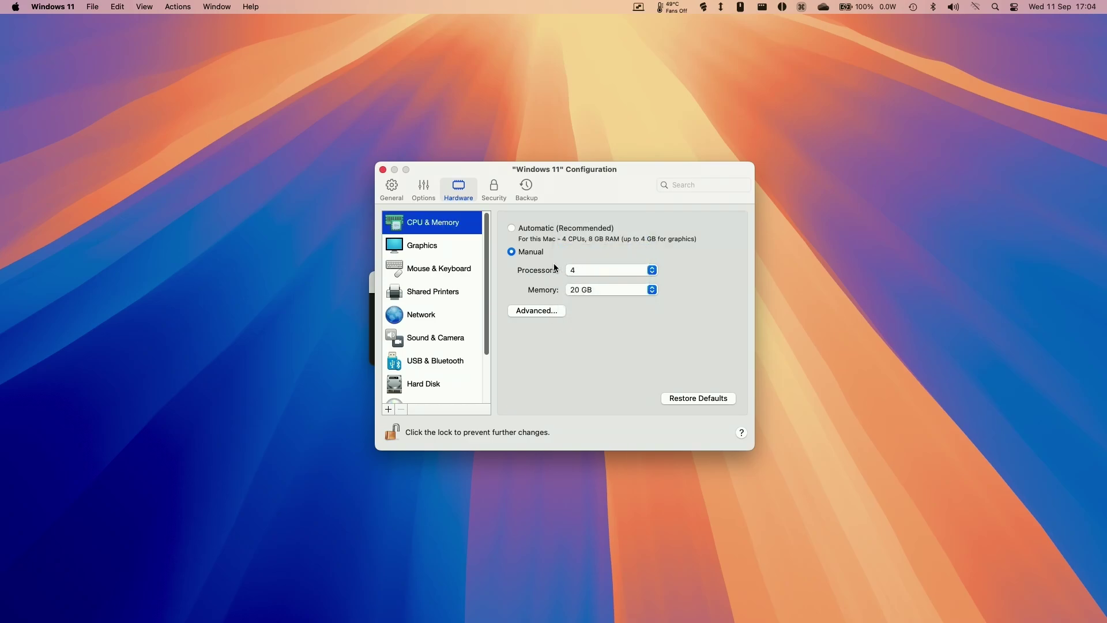
{"action": "left_click", "coordinate": [585, 290]}
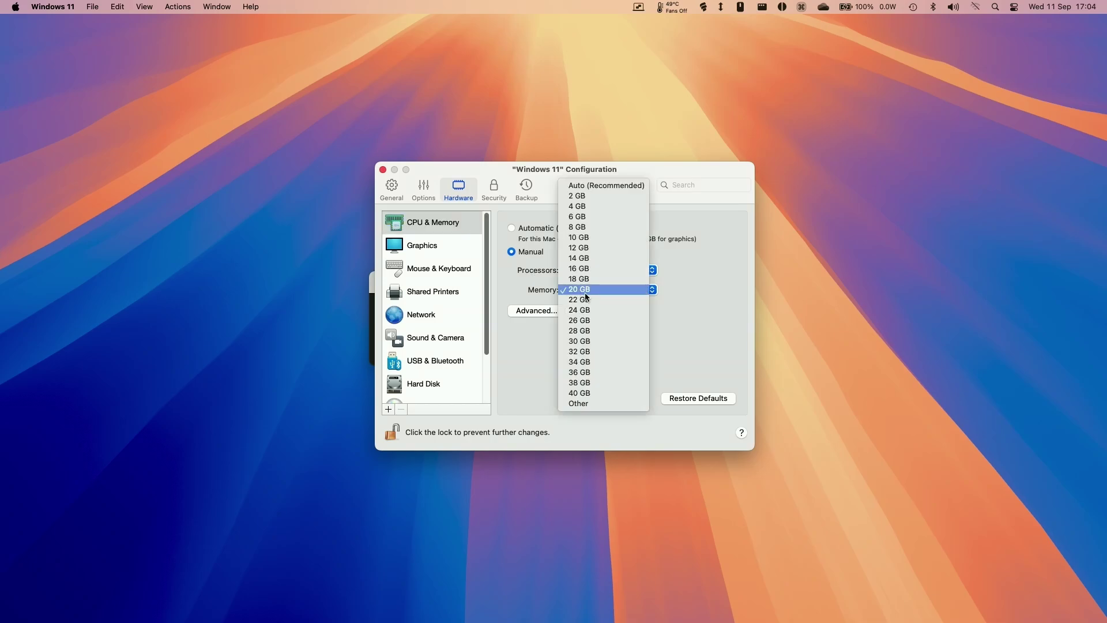
{"action": "left_click", "coordinate": [584, 207]}
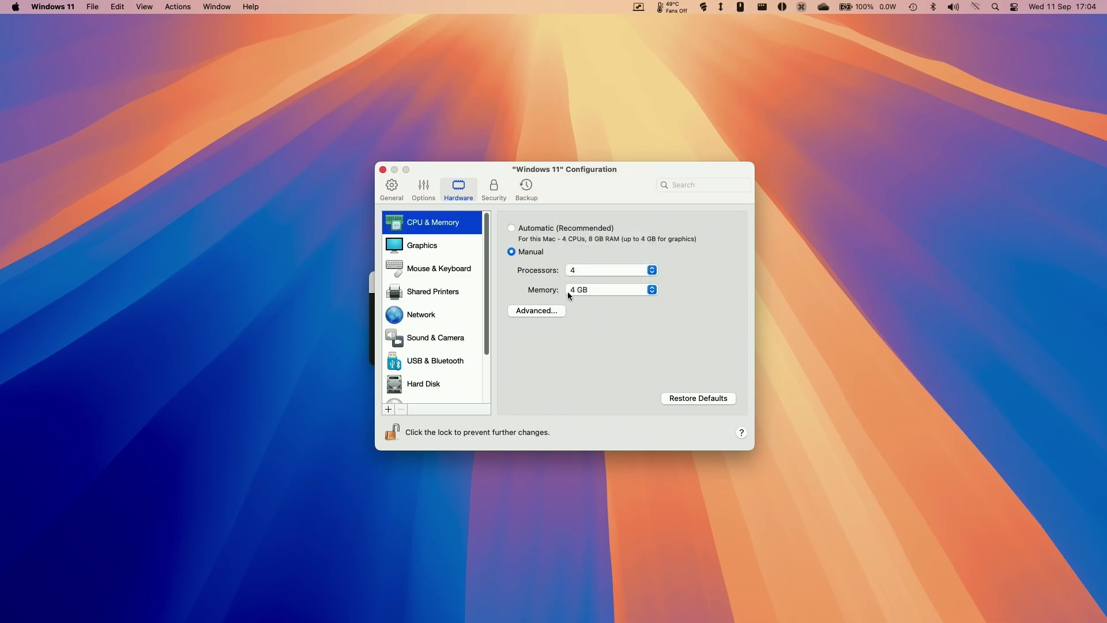
{"action": "left_click", "coordinate": [605, 270]}
{"action": "left_click", "coordinate": [616, 289]}
{"action": "left_click", "coordinate": [597, 291]}
{"action": "left_click", "coordinate": [604, 362]}
{"action": "left_click", "coordinate": [579, 290]}
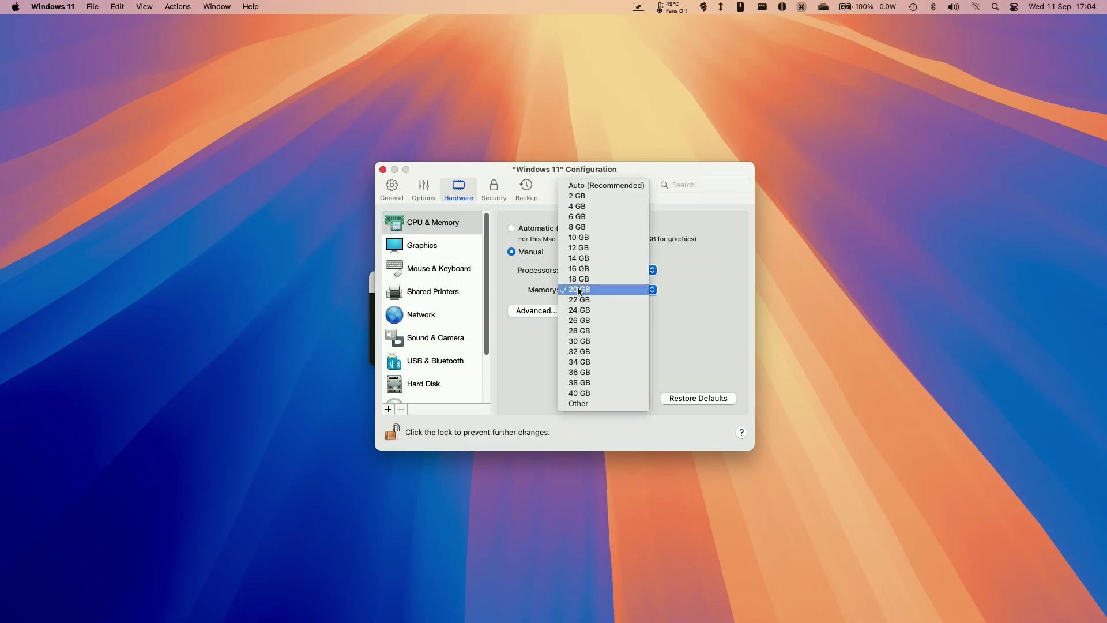
{"action": "left_click", "coordinate": [546, 291]}
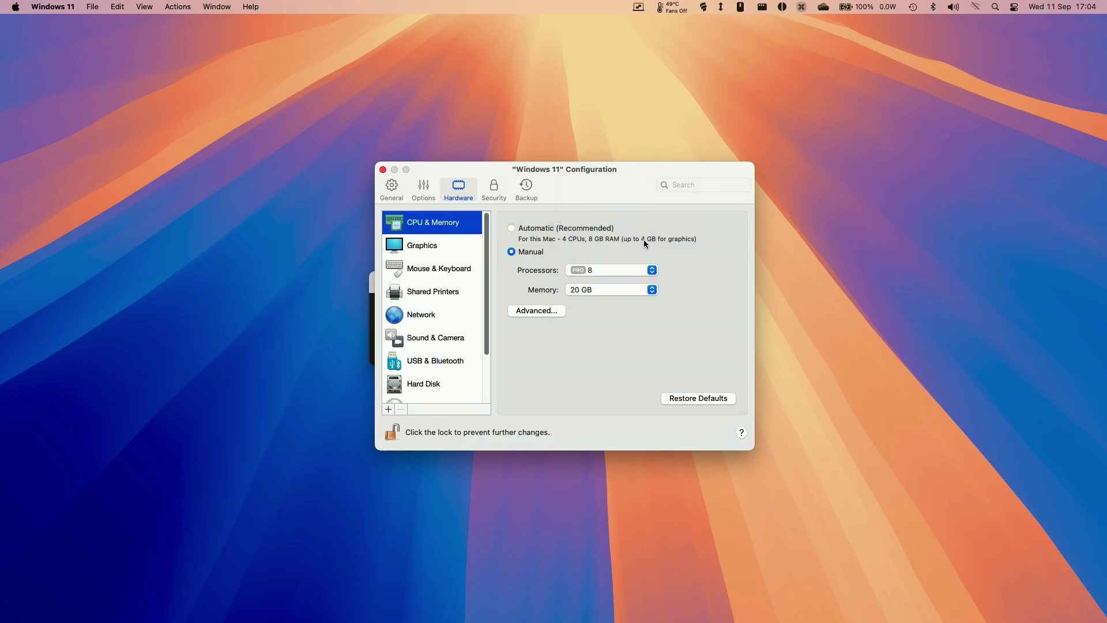
{"action": "left_click", "coordinate": [608, 288]}
{"action": "left_click", "coordinate": [685, 307]}
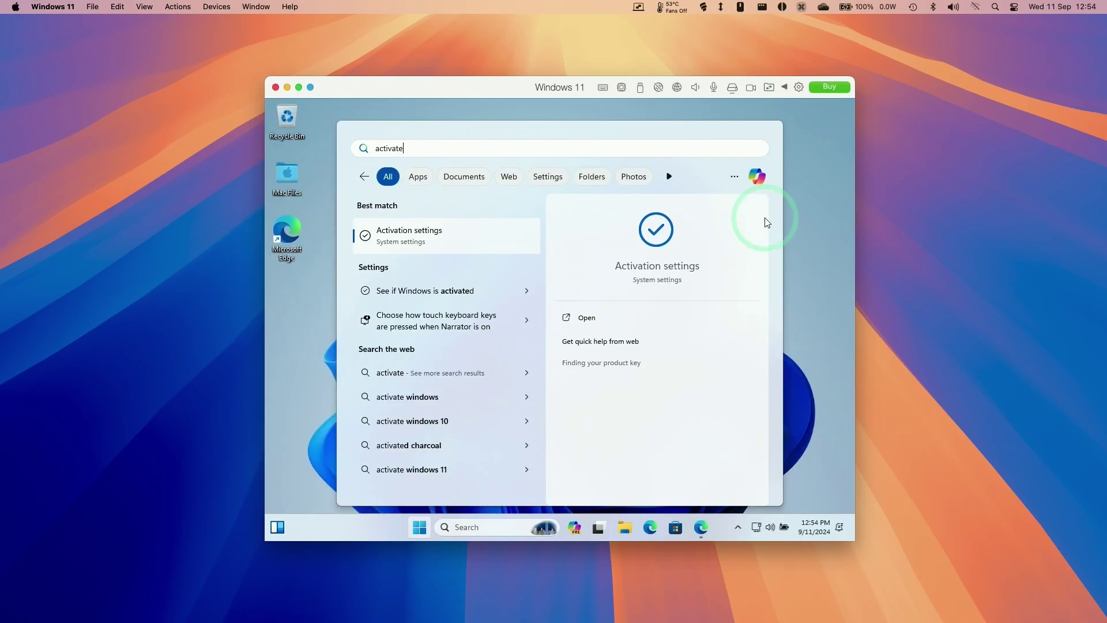
{"action": "left_click", "coordinate": [803, 230]}
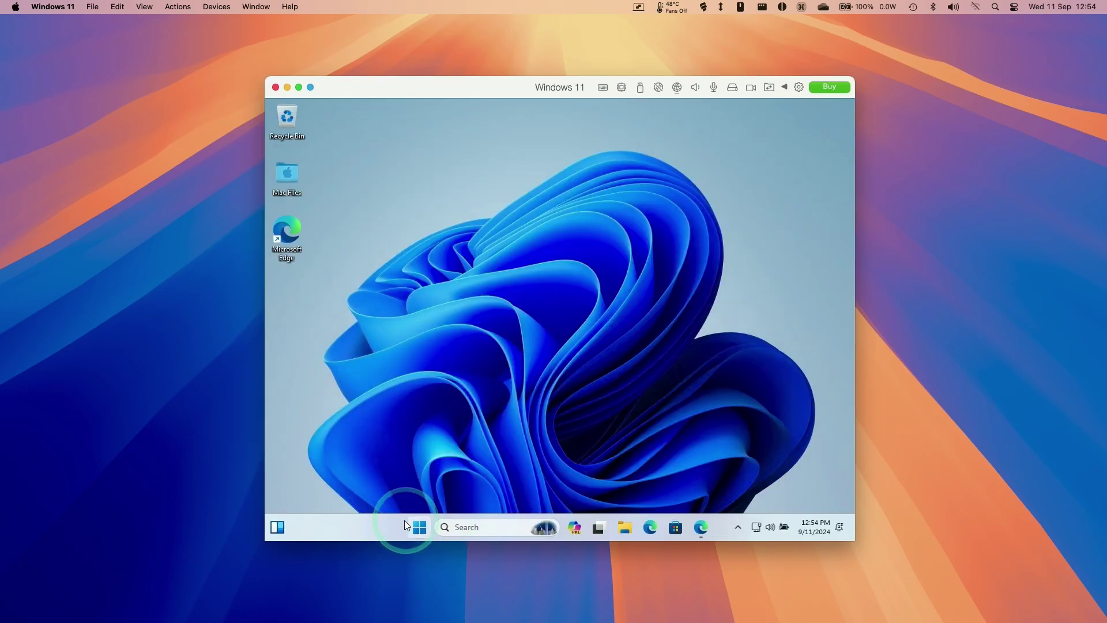
Step: Search 'activation' from Start and choose Change product key in Activation settings
{"action": "left_click", "coordinate": [416, 534]}
{"action": "type", "text": "acti"}
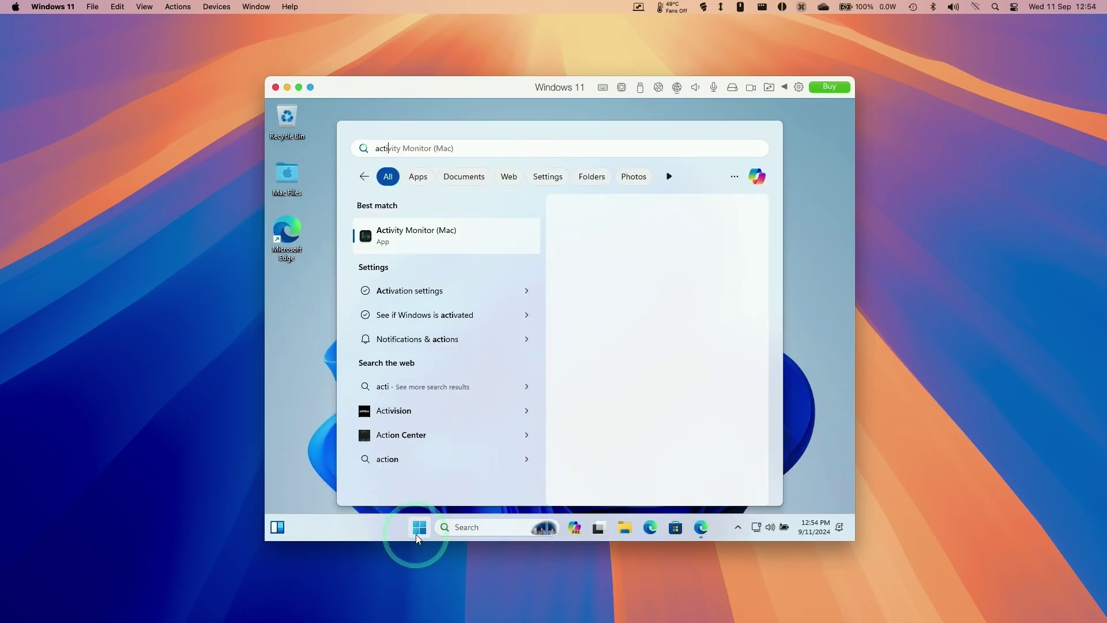
{"action": "type", "text": "vati"}
{"action": "left_click", "coordinate": [493, 236]}
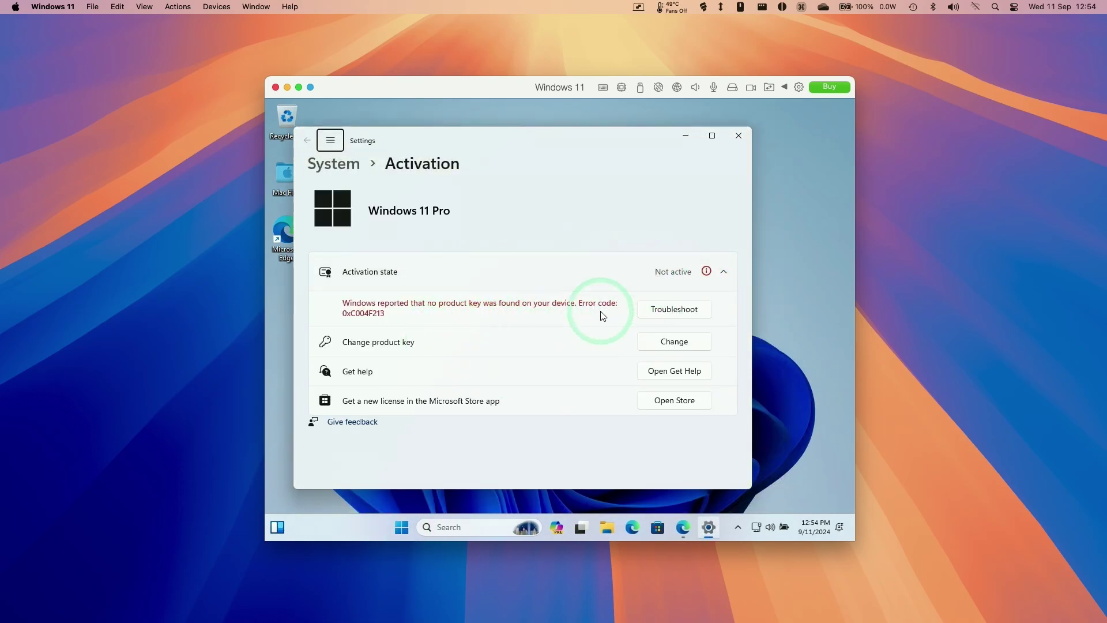
{"action": "left_click", "coordinate": [682, 345]}
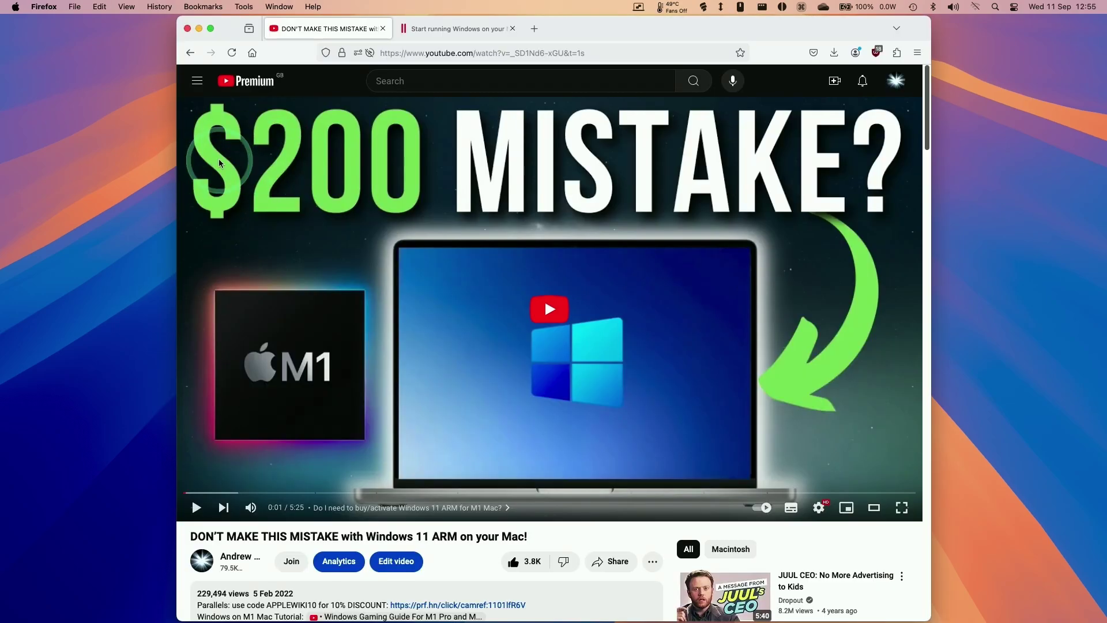
Step: Read the Windows 11 ARM video's description and chapter timestamps, then minimize Firefox
{"action": "scroll", "coordinate": [440, 271], "scroll_direction": "down", "scroll_amount": 3}
{"action": "scroll", "coordinate": [440, 269], "scroll_direction": "down", "scroll_amount": 2}
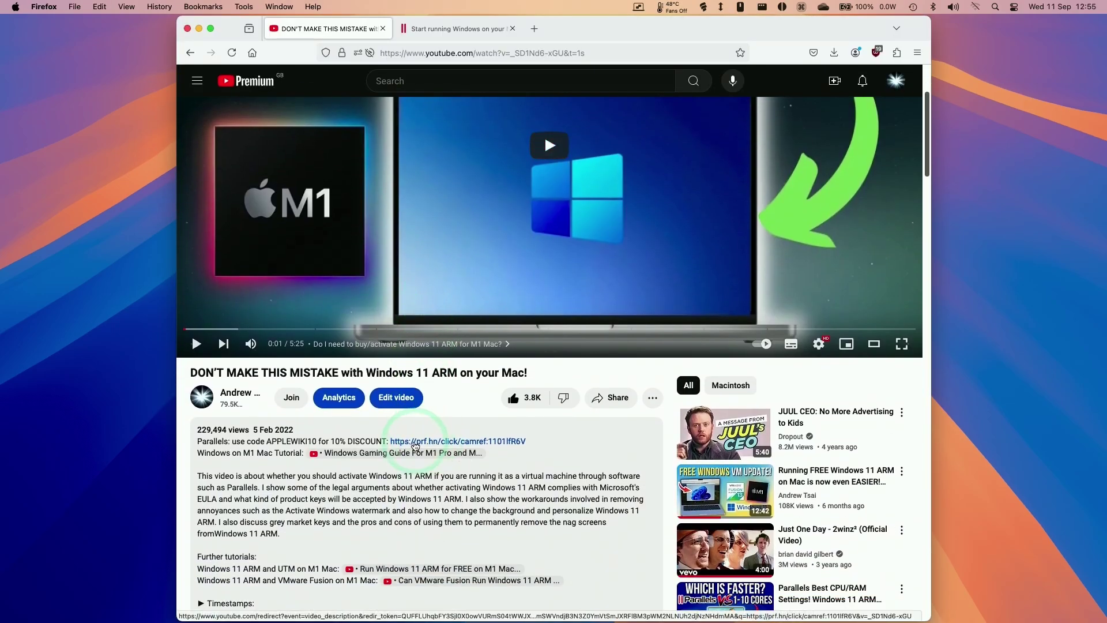
{"action": "scroll", "coordinate": [398, 449], "scroll_direction": "down", "scroll_amount": 1}
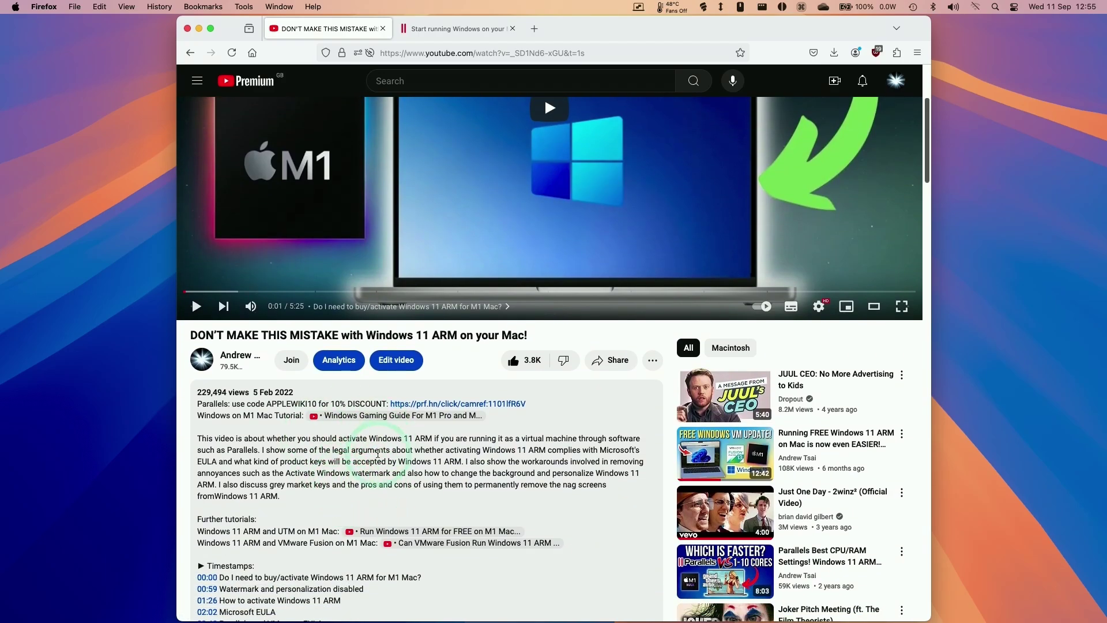
{"action": "scroll", "coordinate": [378, 453], "scroll_direction": "up", "scroll_amount": 6}
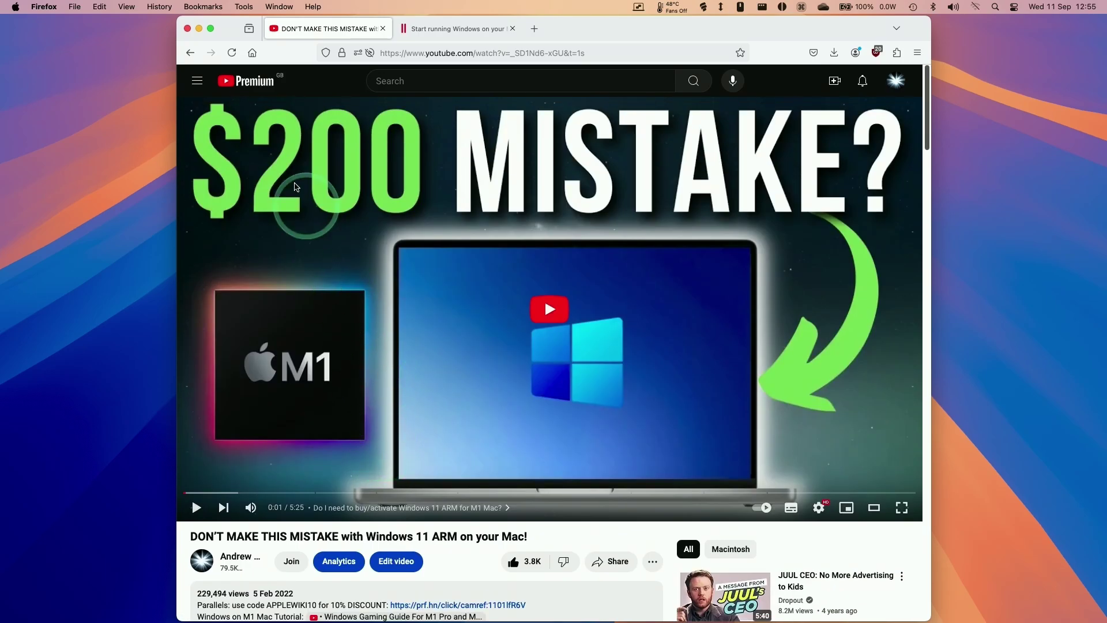
{"action": "scroll", "coordinate": [358, 427], "scroll_direction": "down", "scroll_amount": 8}
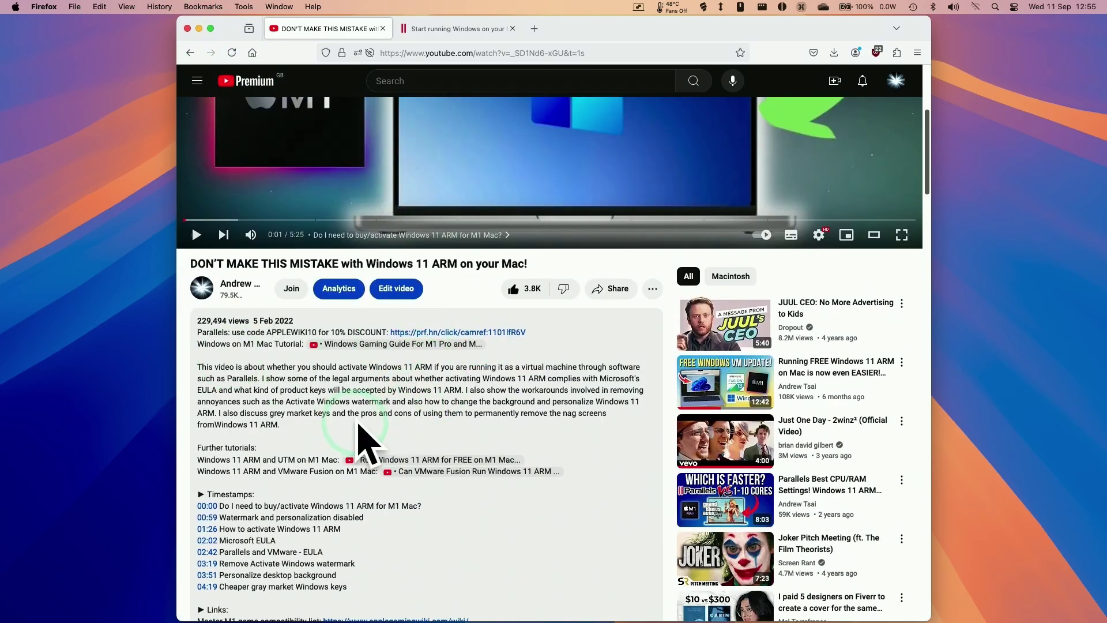
{"action": "scroll", "coordinate": [357, 438], "scroll_direction": "down", "scroll_amount": 5}
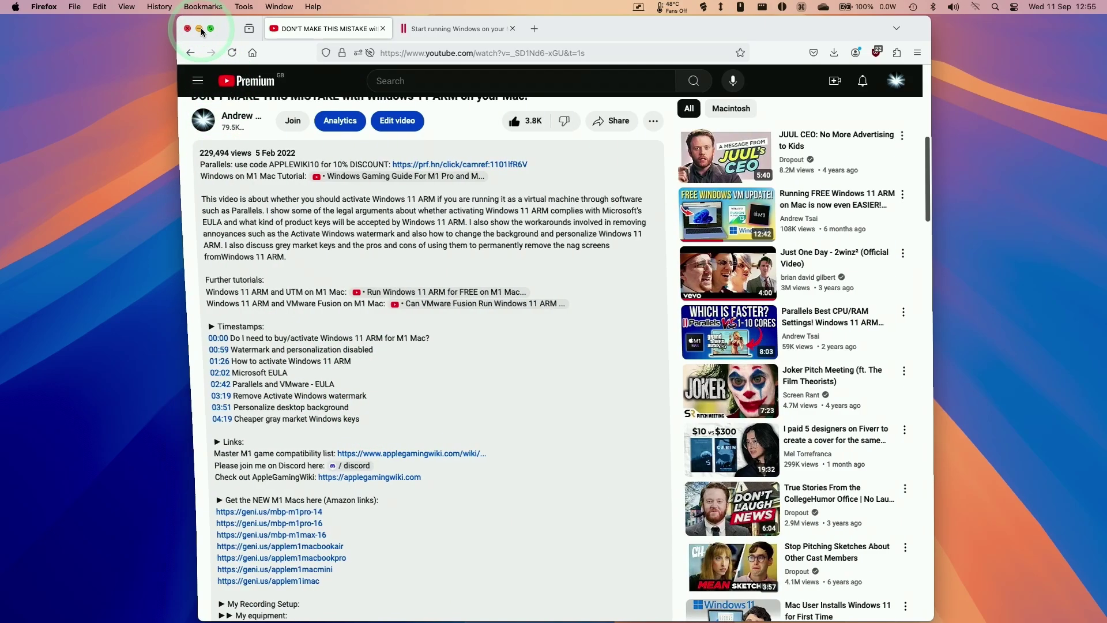
{"action": "left_click", "coordinate": [199, 28]}
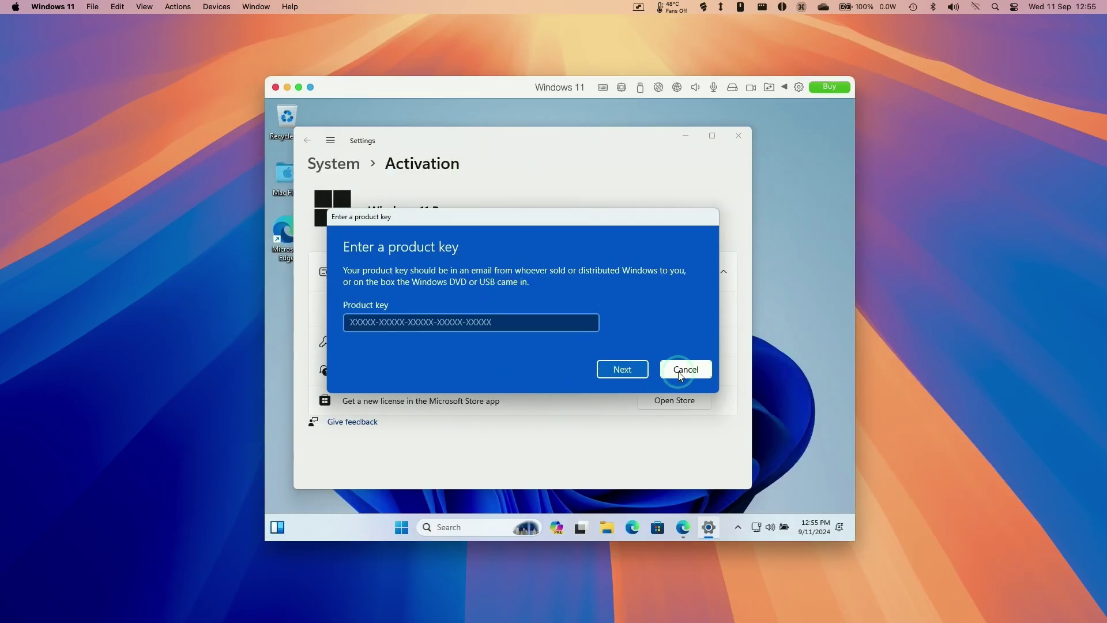
Step: Cancel the product key entry and close activation settings, then search 'steam' in a maximized Edge
{"action": "left_click", "coordinate": [681, 371]}
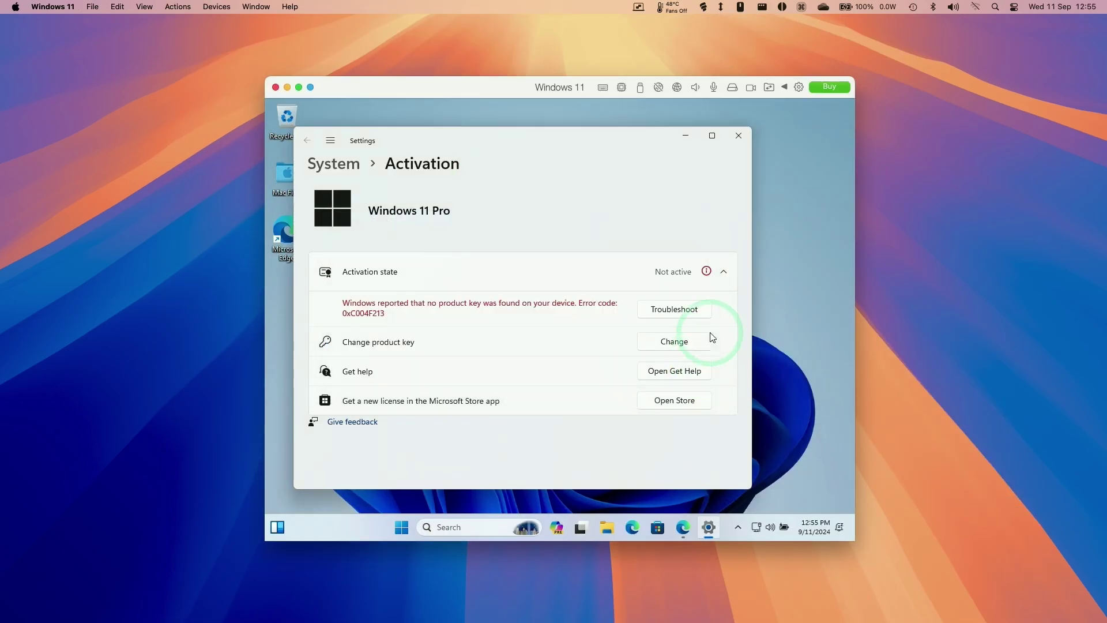
{"action": "left_click", "coordinate": [738, 139]}
{"action": "left_click", "coordinate": [702, 527]}
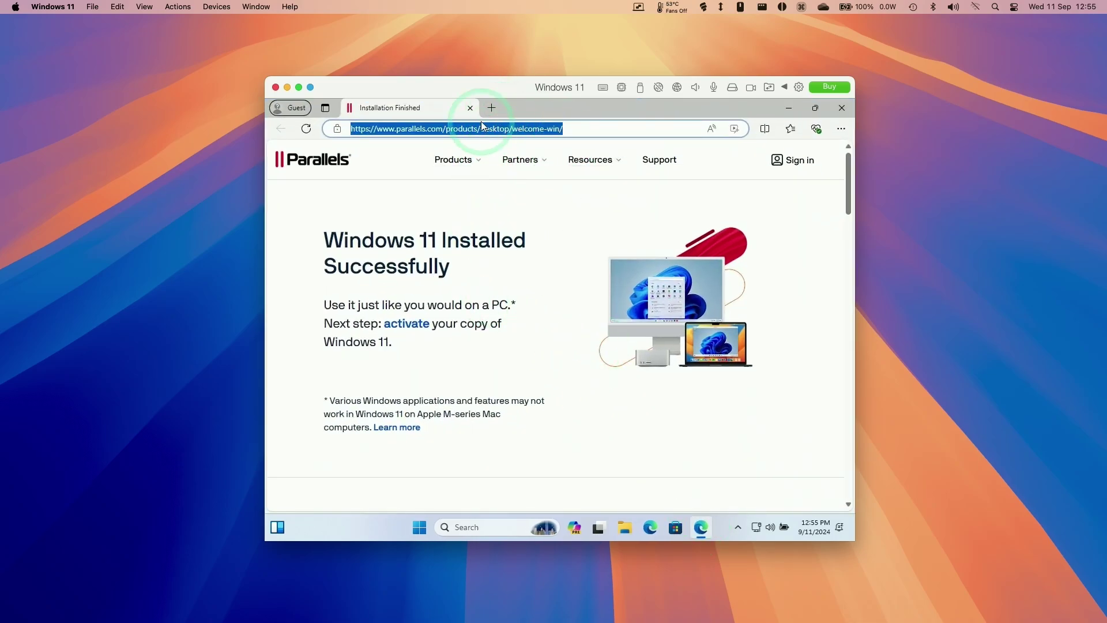
{"action": "type", "text": "steam"}
{"action": "key", "text": "Return"}
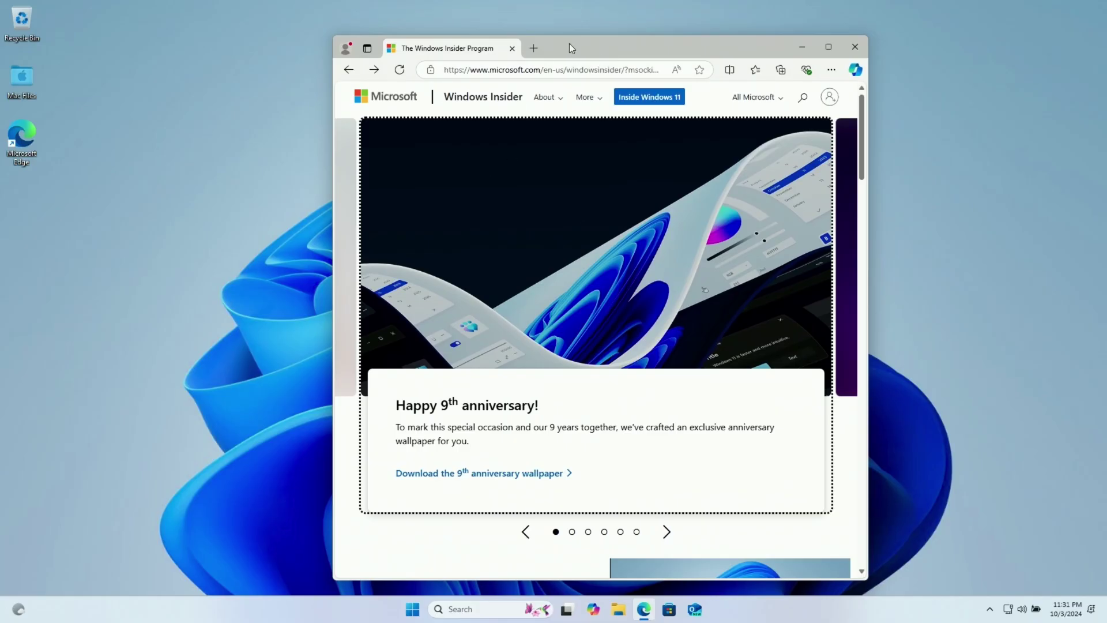
{"action": "double_click", "coordinate": [569, 43]}
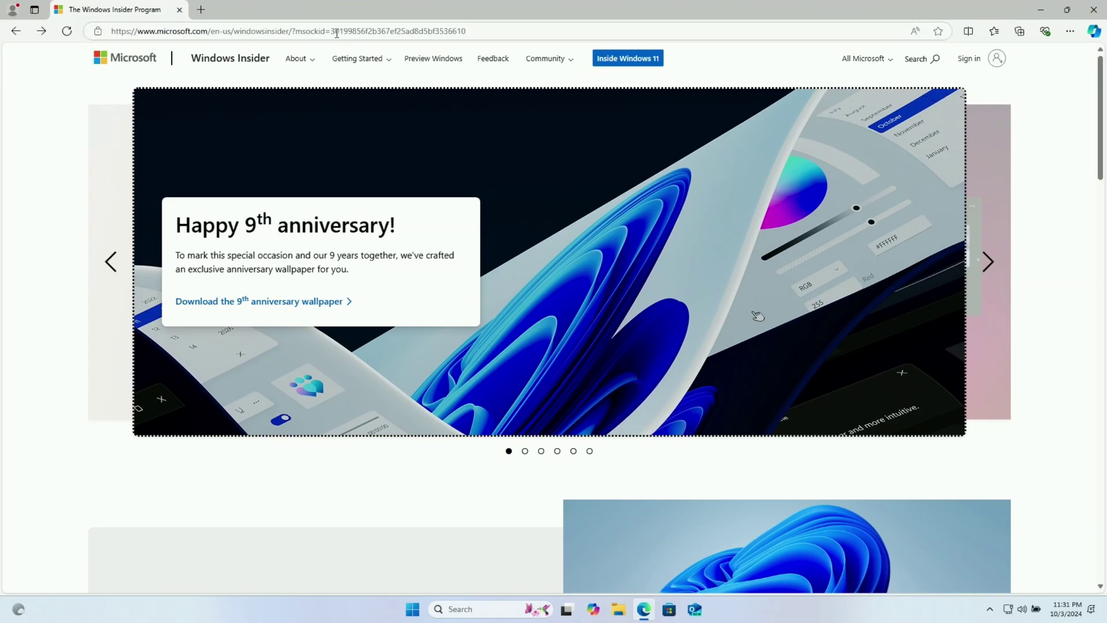
Step: Return to the Bing results and open the Windows Insider Program result, closing the search tab
{"action": "left_click", "coordinate": [249, 32]}
{"action": "left_click", "coordinate": [9, 179]}
{"action": "key", "text": "alt+Left"}
{"action": "mouse_move", "coordinate": [646, 617]}
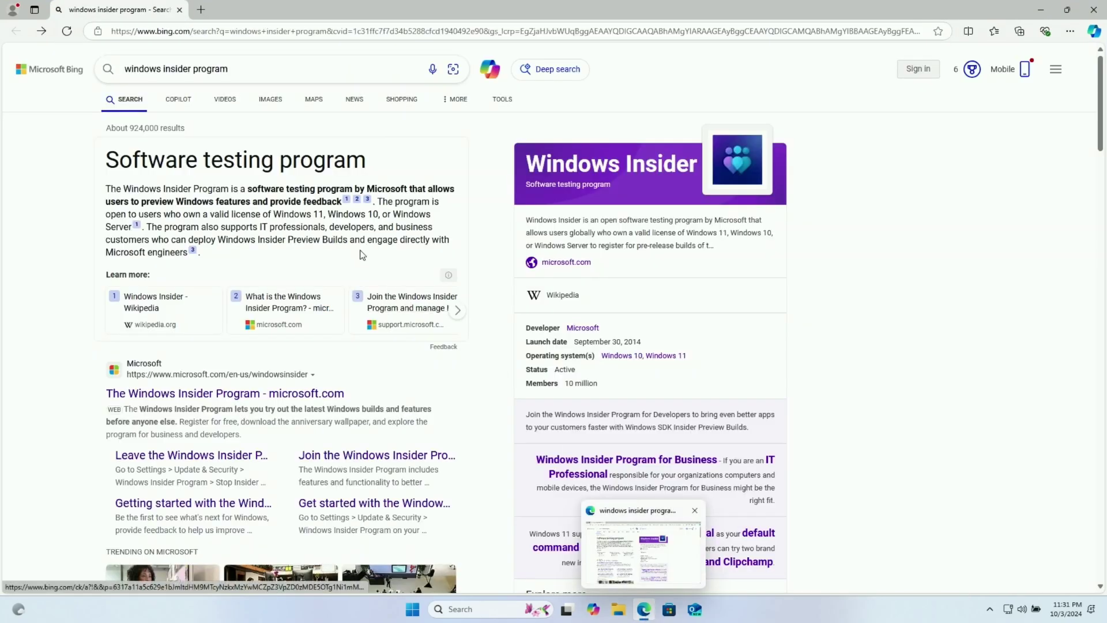
{"action": "left_click", "coordinate": [67, 229]}
{"action": "scroll", "coordinate": [67, 229], "scroll_direction": "down", "scroll_amount": 3}
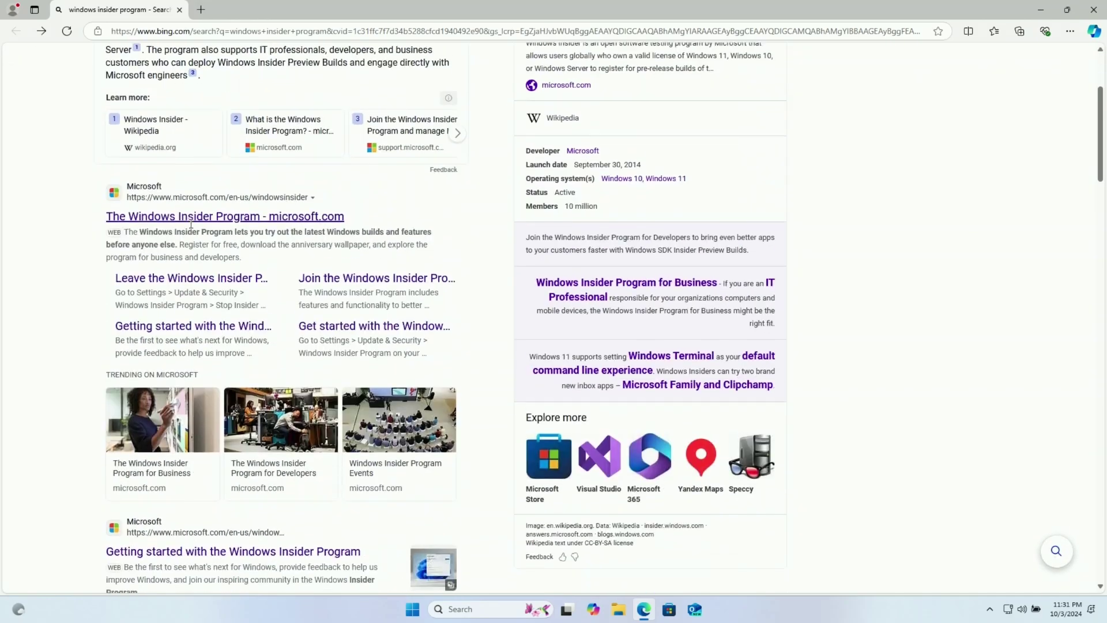
{"action": "left_click", "coordinate": [185, 219]}
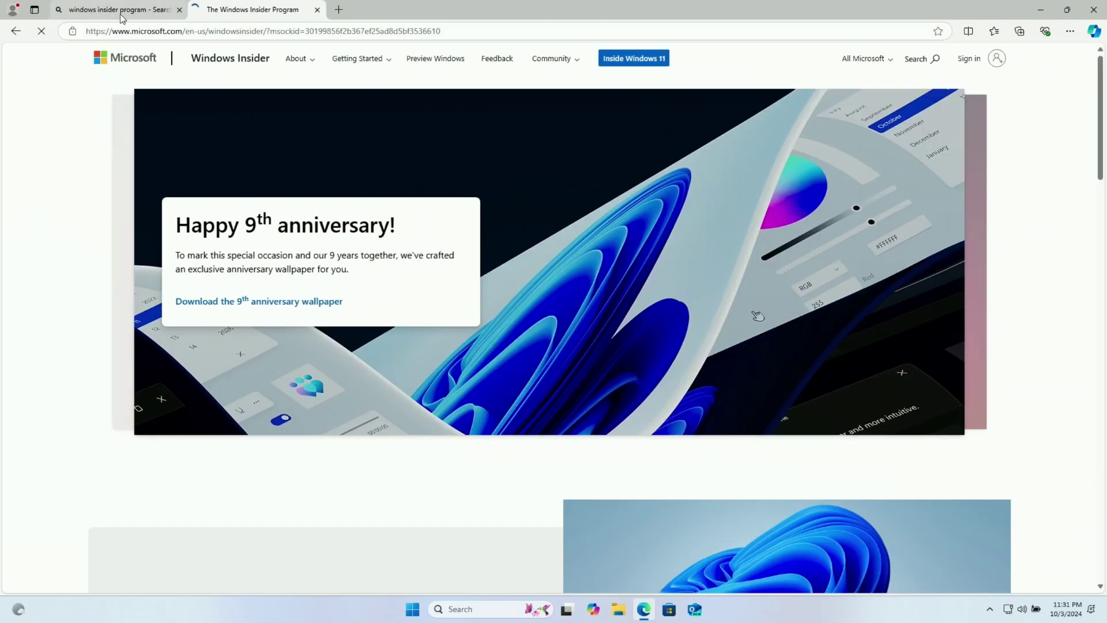
{"action": "middle_click", "coordinate": [119, 10]}
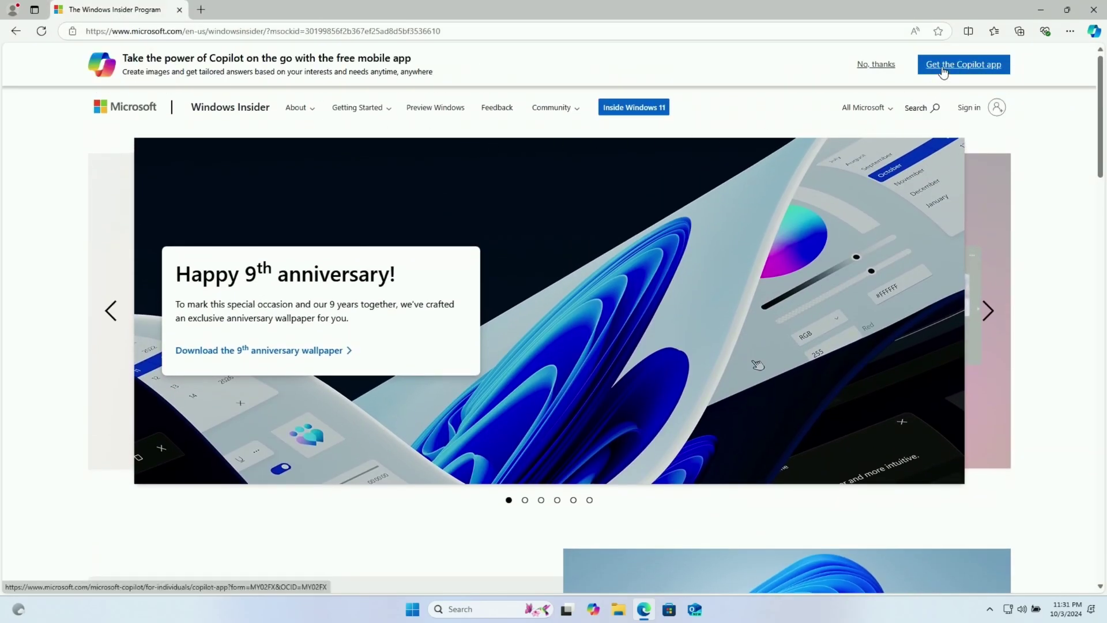
Step: Dismiss the Copilot banner, read the Insider Program intro, and open the registration page
{"action": "left_click", "coordinate": [884, 65]}
{"action": "scroll", "coordinate": [541, 217], "scroll_direction": "down", "scroll_amount": 5}
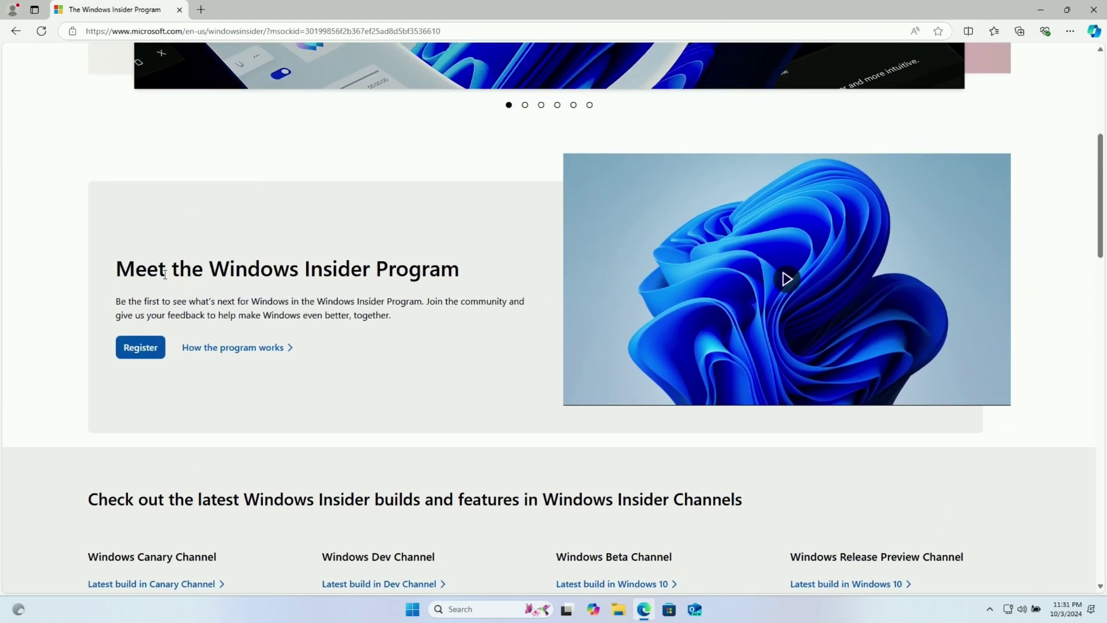
{"action": "left_click_drag", "start_coordinate": [210, 269], "coordinate": [347, 297]}
{"action": "left_click", "coordinate": [348, 297]}
{"action": "left_click_drag", "start_coordinate": [212, 251], "coordinate": [388, 301]}
{"action": "left_click", "coordinate": [390, 322]}
{"action": "left_click", "coordinate": [135, 355]}
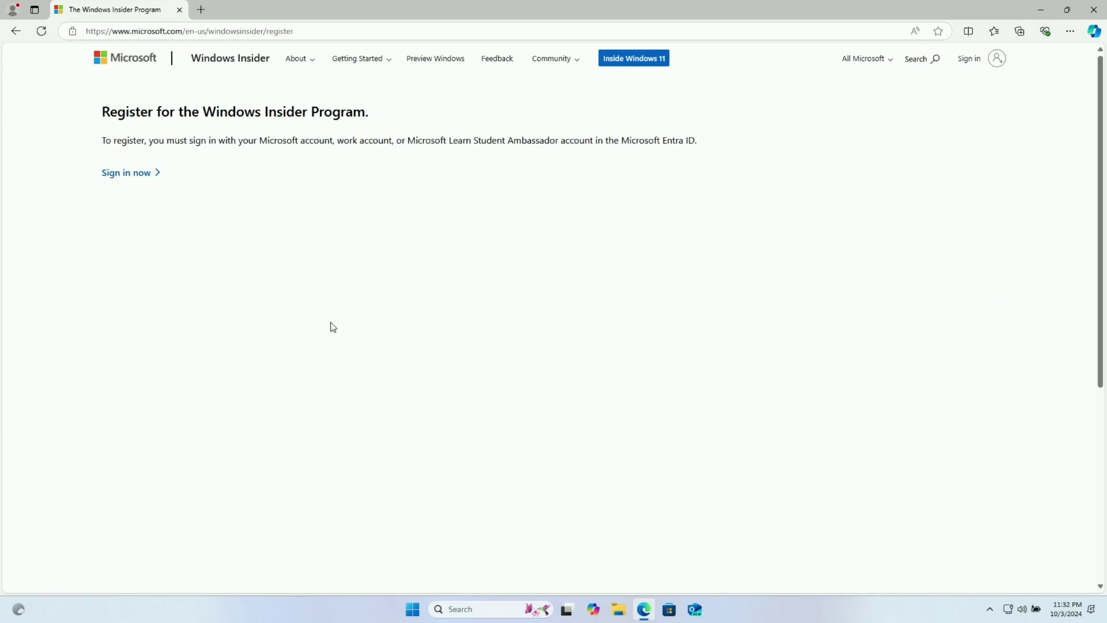
{"action": "left_click_drag", "start_coordinate": [103, 140], "coordinate": [207, 151]}
{"action": "left_click", "coordinate": [196, 162]}
Step: Sign in by creating a new Microsoft account and decline the Edge sign-in prompt
{"action": "left_click", "coordinate": [138, 175]}
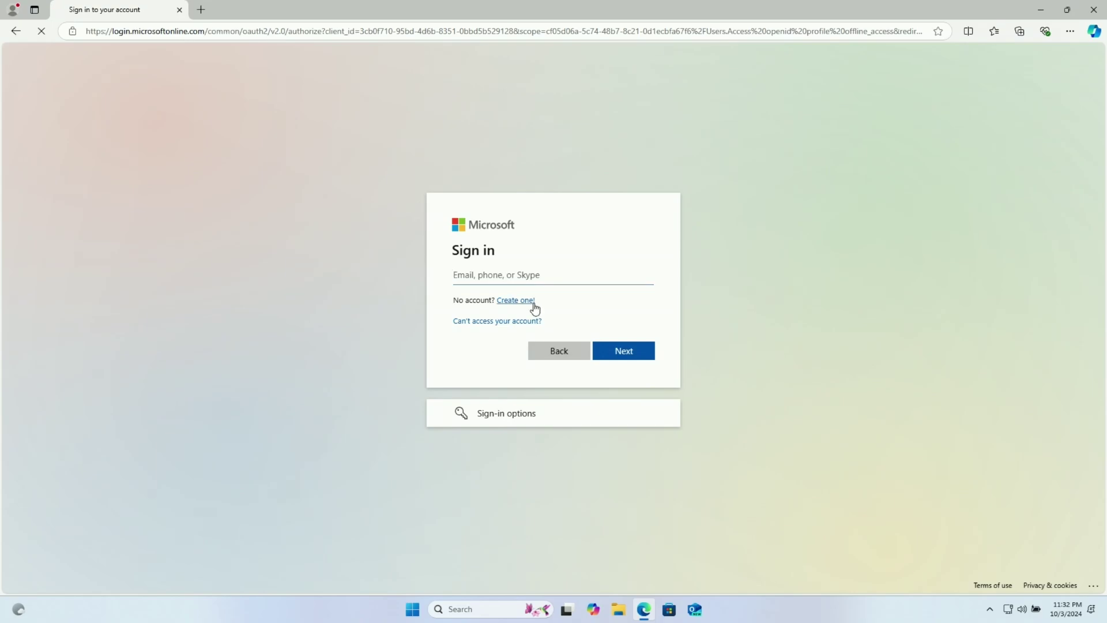
{"action": "left_click", "coordinate": [526, 301]}
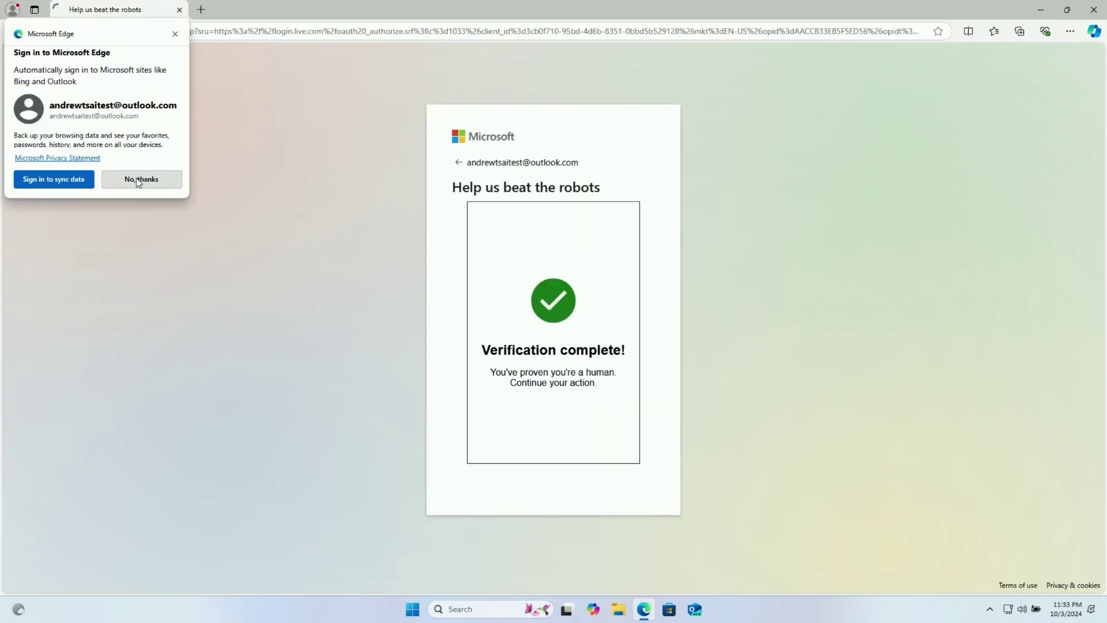
{"action": "left_click", "coordinate": [175, 33]}
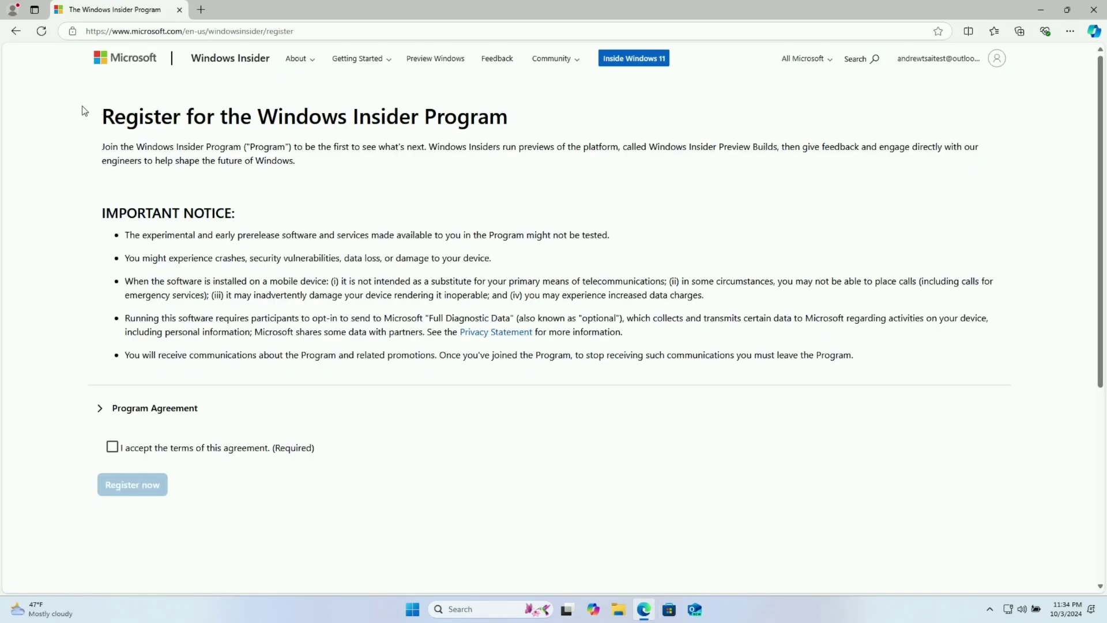
{"action": "left_click_drag", "start_coordinate": [102, 109], "coordinate": [263, 149]}
{"action": "left_click", "coordinate": [300, 151]}
Step: Accept the program agreement terms, register for the Insider Program, and continue to Flight now
{"action": "left_click", "coordinate": [112, 447]}
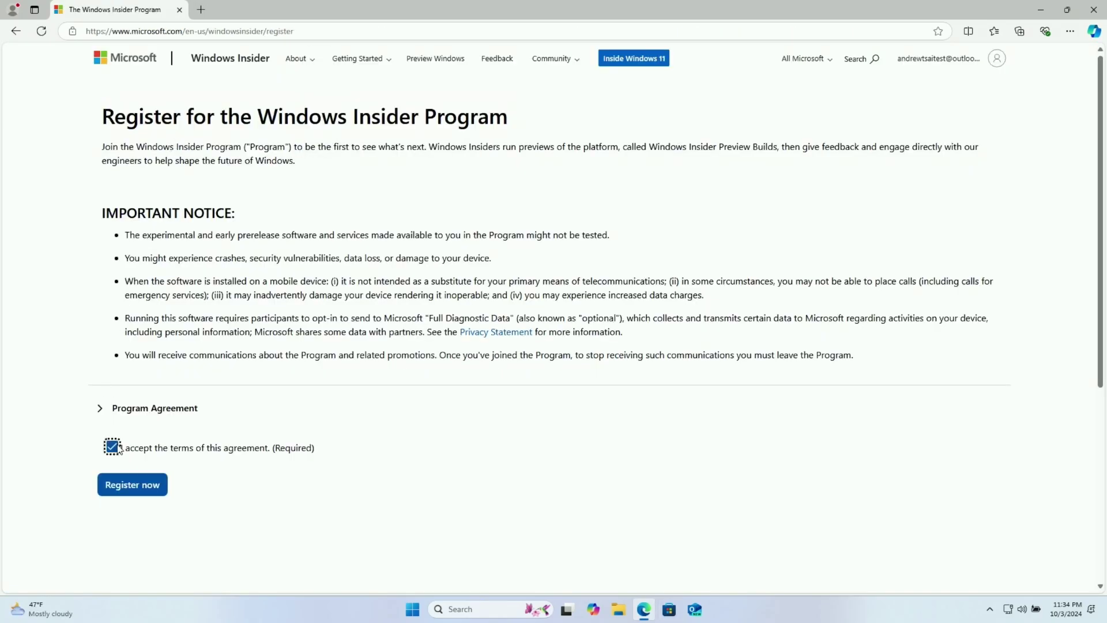
{"action": "left_click", "coordinate": [133, 484]}
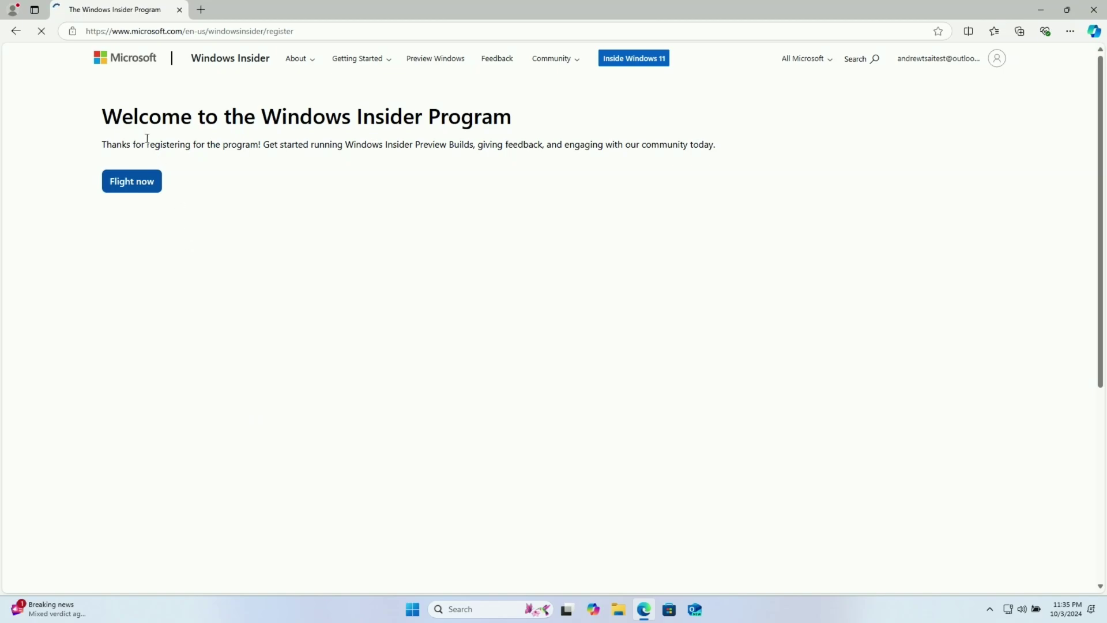
{"action": "left_click_drag", "start_coordinate": [103, 114], "coordinate": [302, 180]}
{"action": "left_click", "coordinate": [288, 182]}
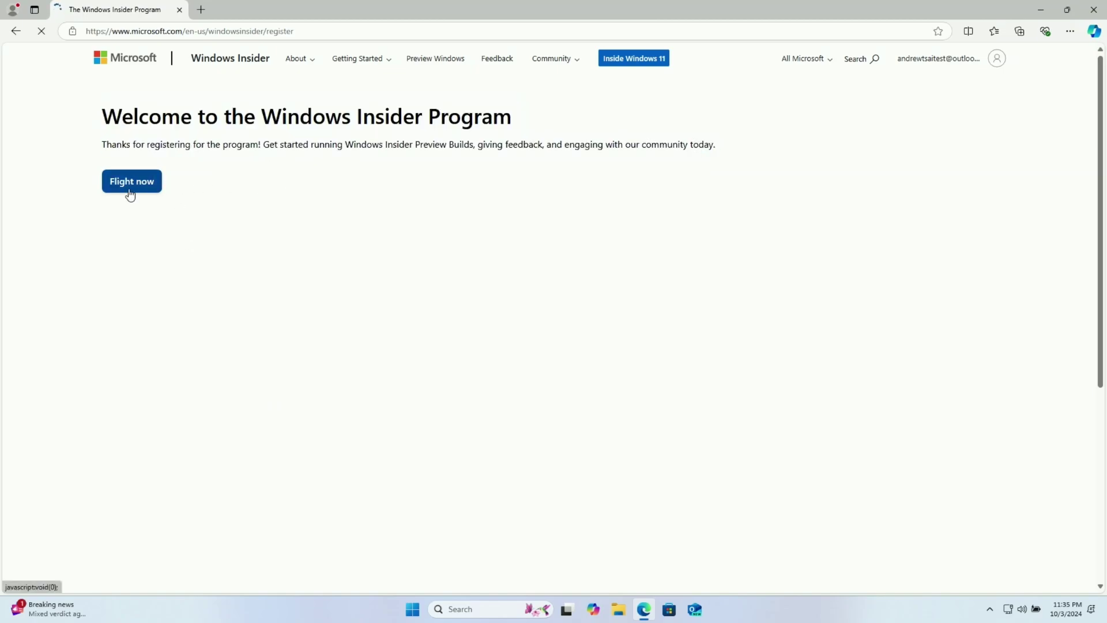
{"action": "left_click", "coordinate": [108, 191]}
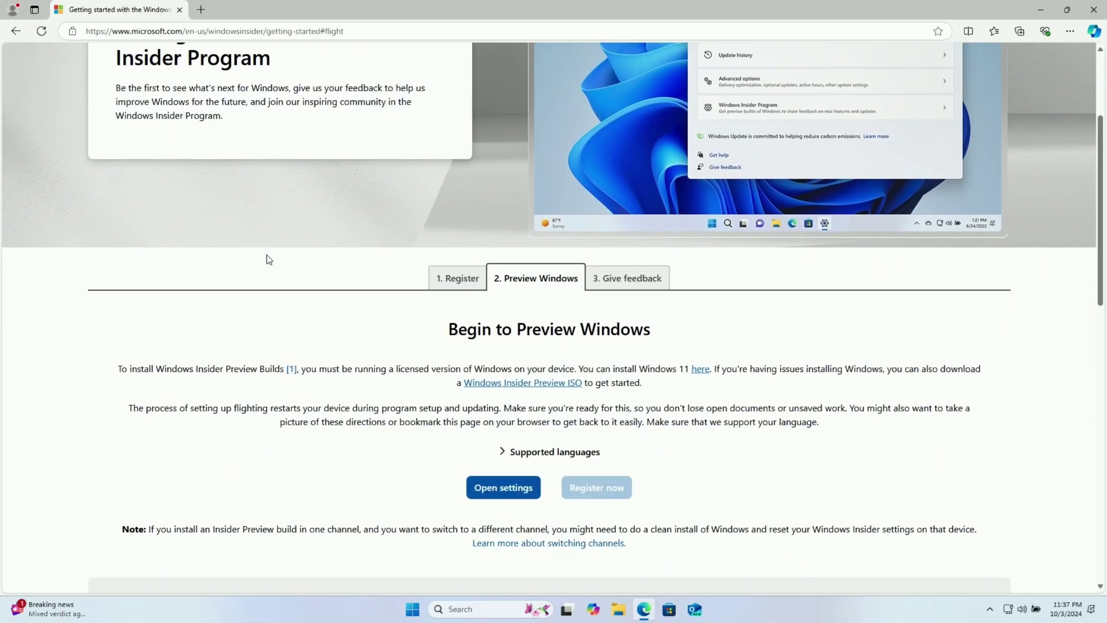
Step: Open Diagnostics & feedback from the web page and switch Send optional diagnostic data on
{"action": "scroll", "coordinate": [464, 427], "scroll_direction": "down", "scroll_amount": 3}
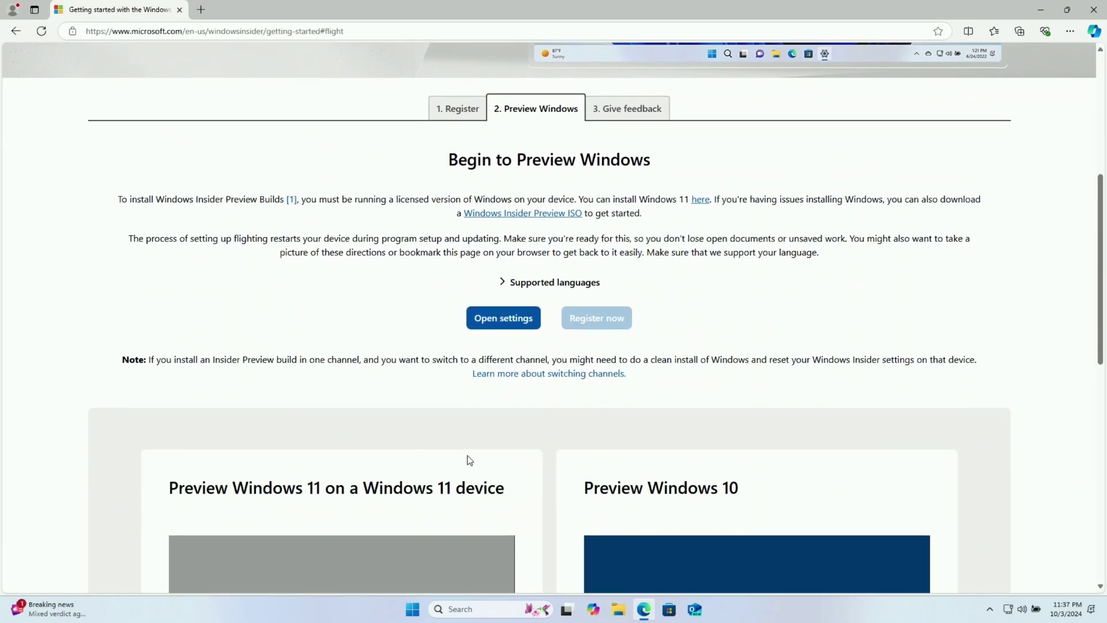
{"action": "left_click", "coordinate": [481, 316]}
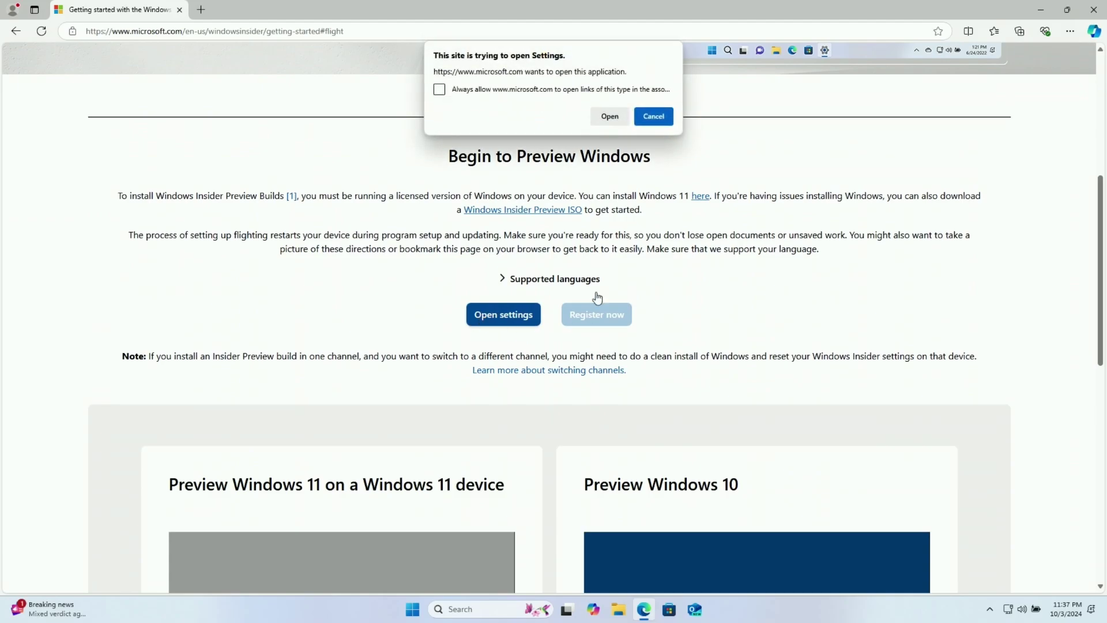
{"action": "left_click", "coordinate": [604, 114]}
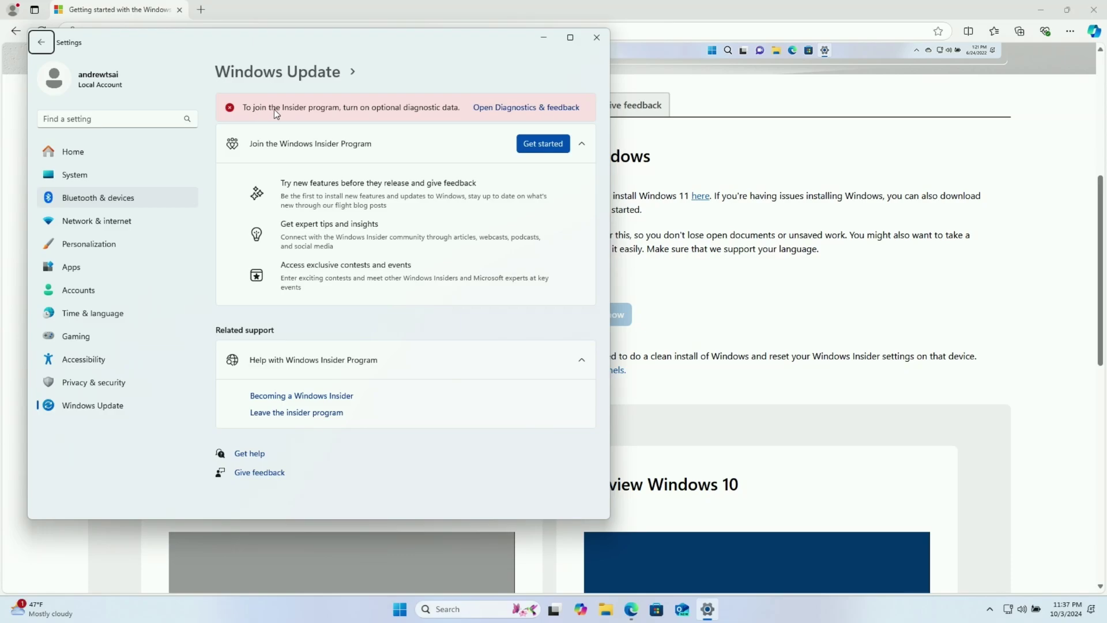
{"action": "left_click", "coordinate": [500, 109]}
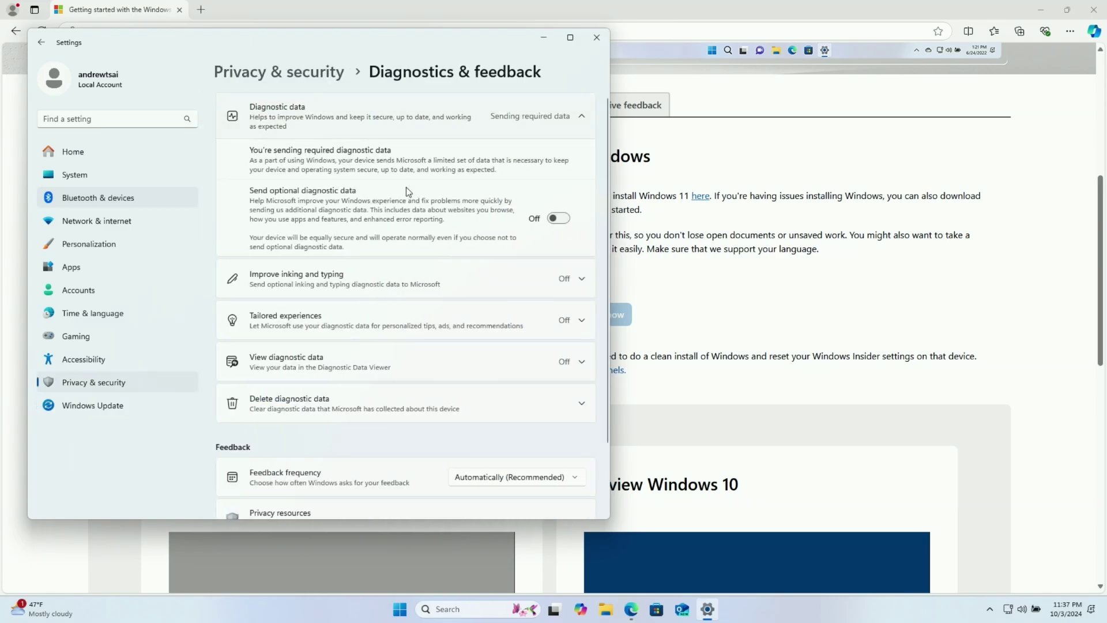
{"action": "left_click", "coordinate": [557, 219]}
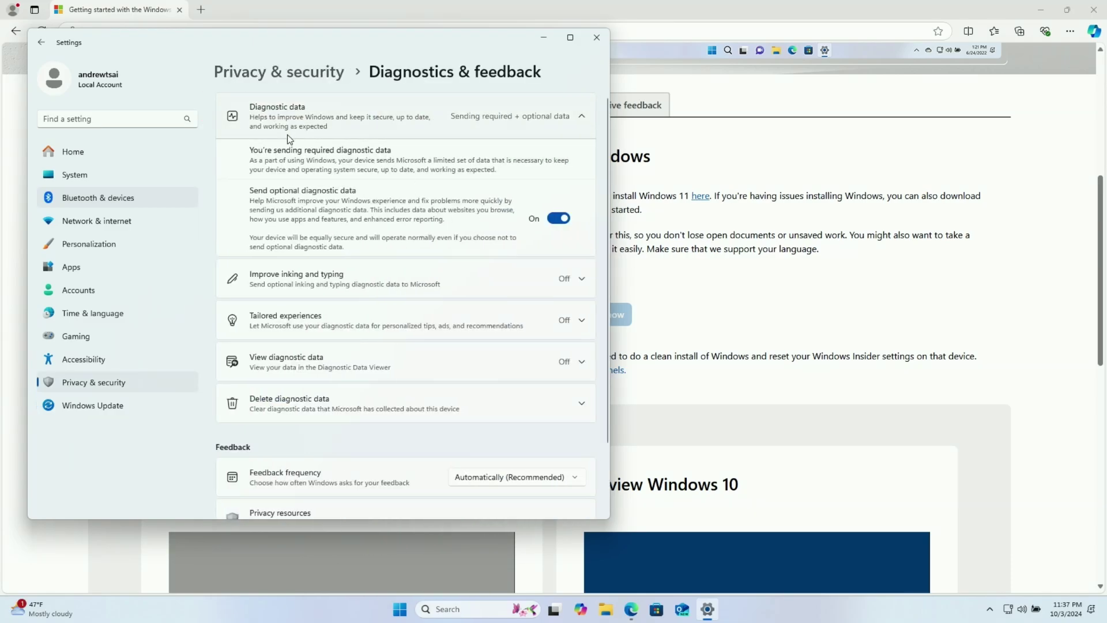
{"action": "left_click", "coordinate": [46, 41]}
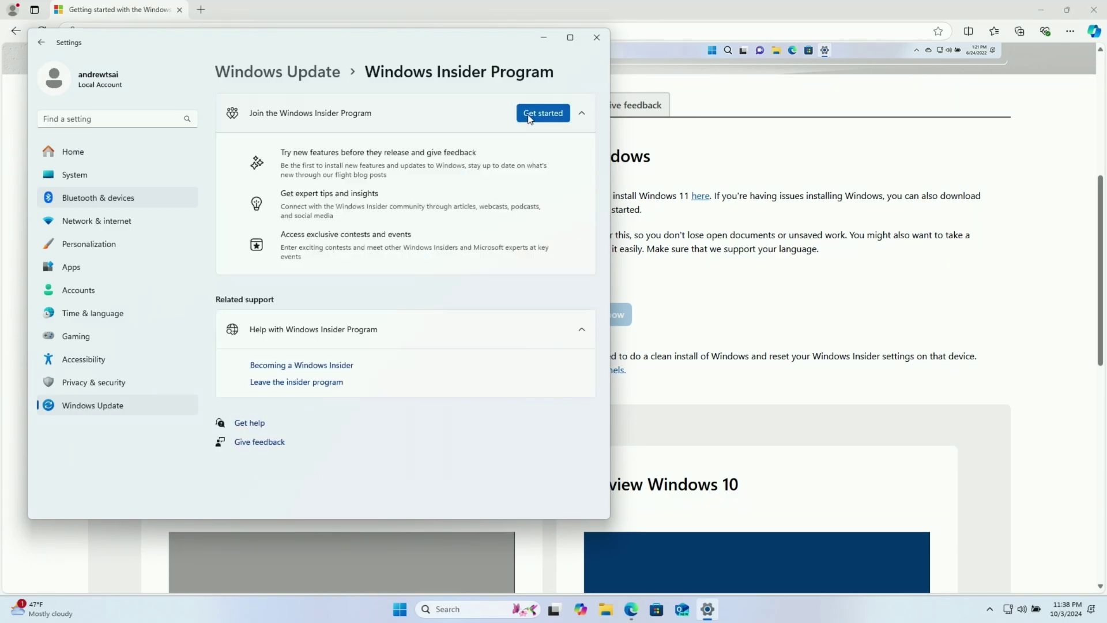
Step: Start joining the Insider Program and link a Microsoft account by signing in with its password
{"action": "left_click", "coordinate": [529, 114]}
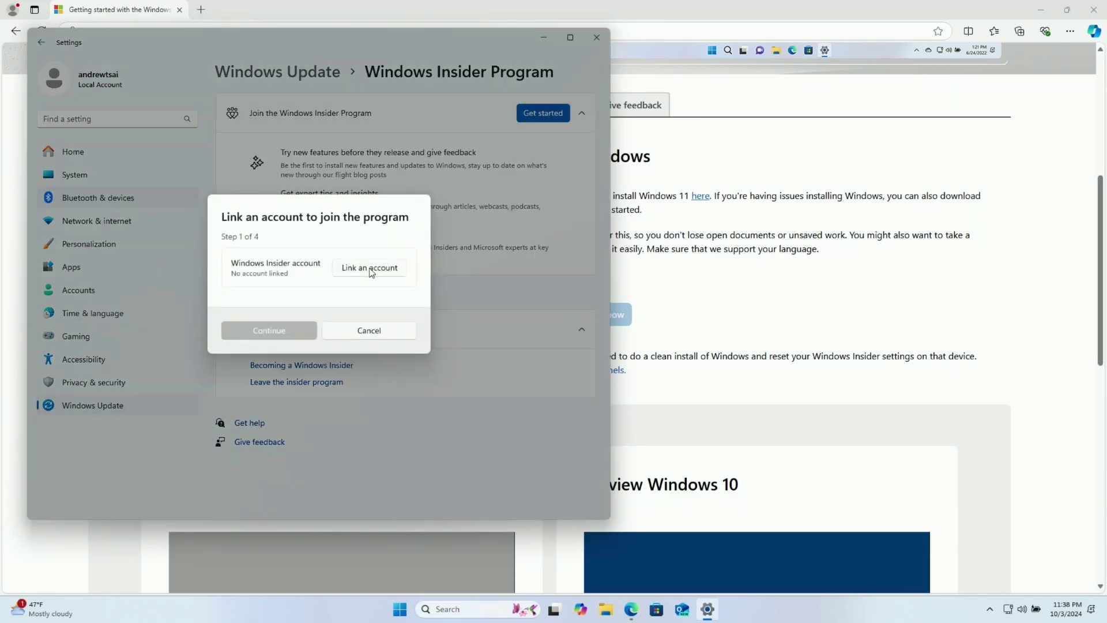
{"action": "left_click", "coordinate": [371, 270]}
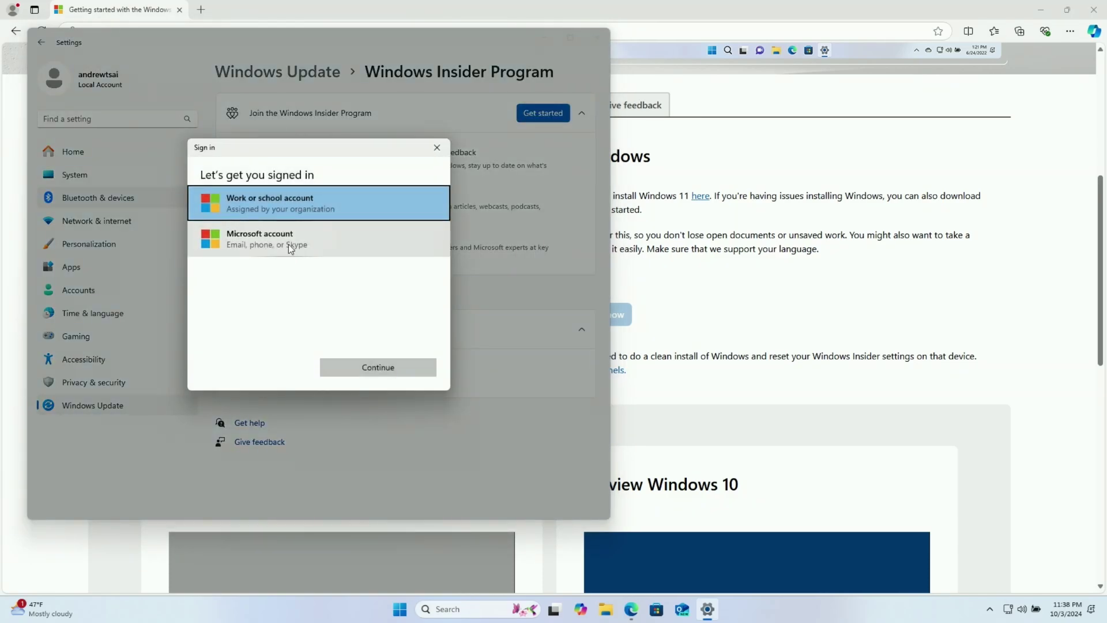
{"action": "left_click", "coordinate": [288, 244]}
{"action": "left_click", "coordinate": [361, 368]}
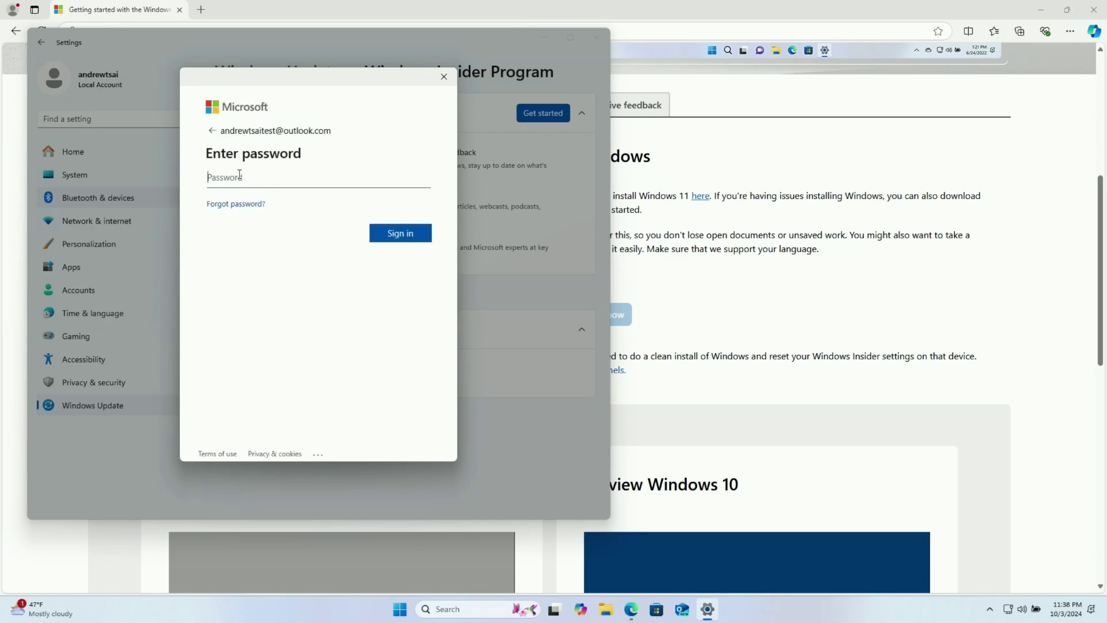
{"action": "type", "text": "••"}
{"action": "left_click", "coordinate": [397, 241]}
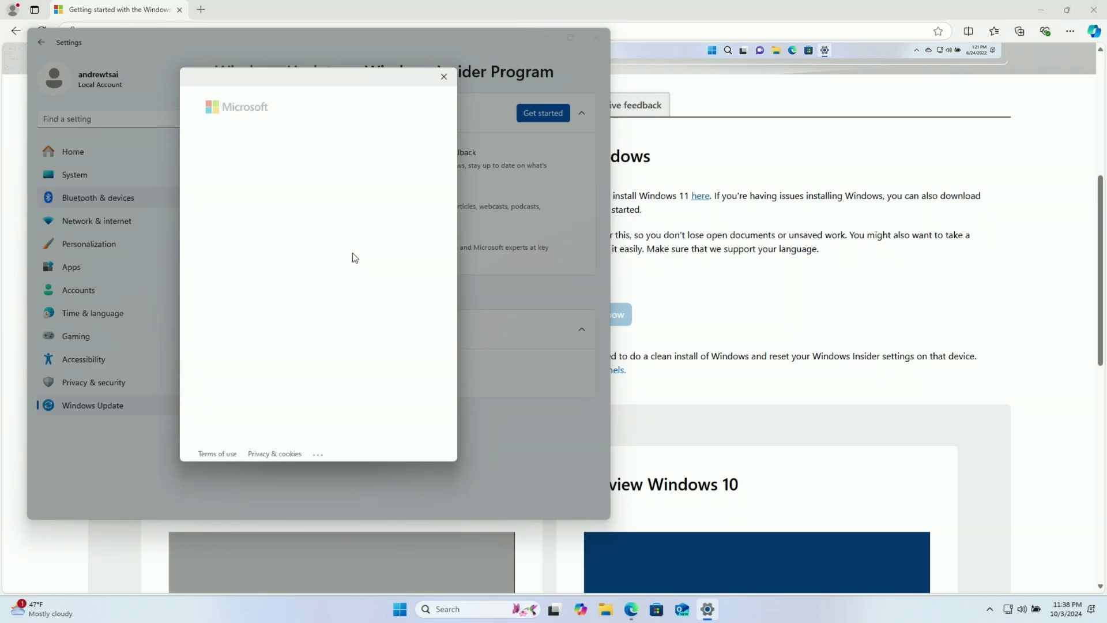
{"action": "left_click", "coordinate": [391, 273]}
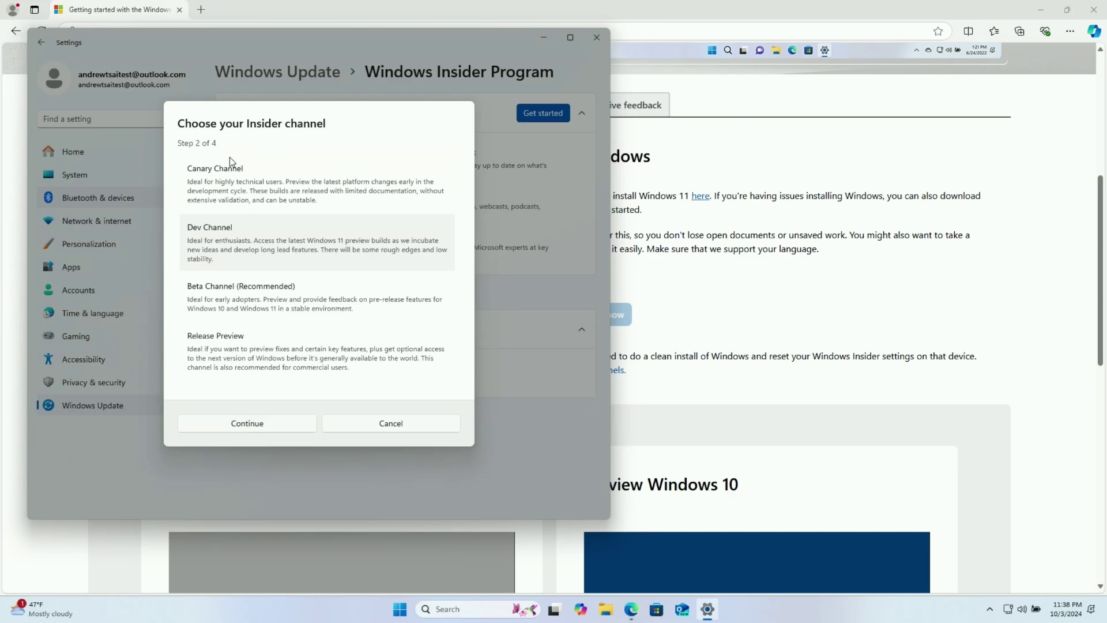
Step: Choose the Canary Channel and accept the Insider agreements
{"action": "left_click", "coordinate": [207, 176]}
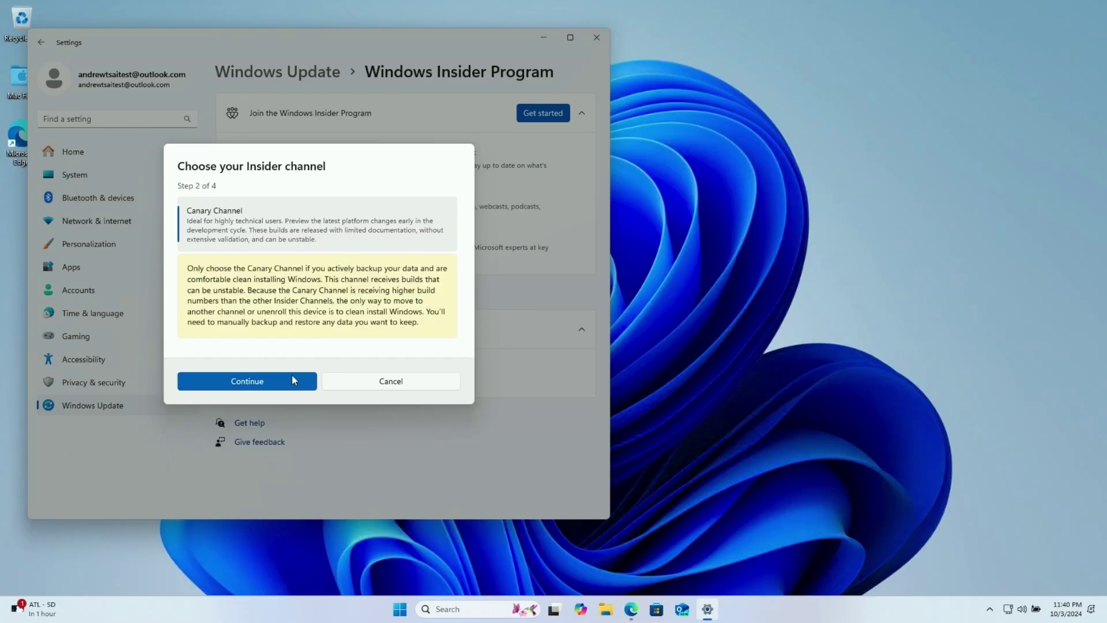
{"action": "left_click", "coordinate": [271, 381]}
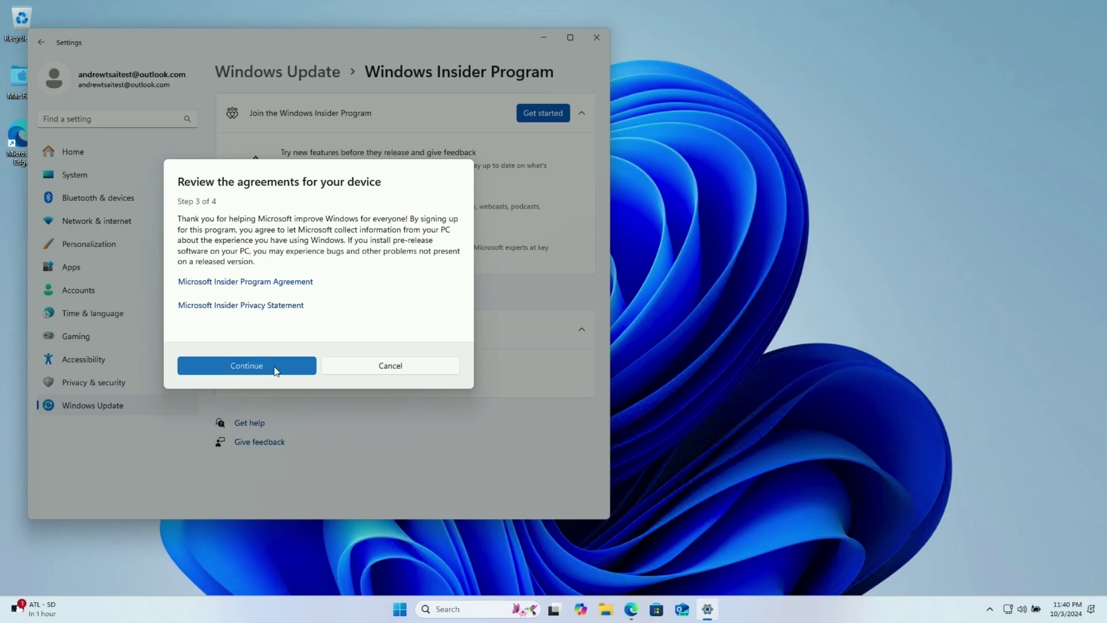
{"action": "left_click", "coordinate": [276, 370]}
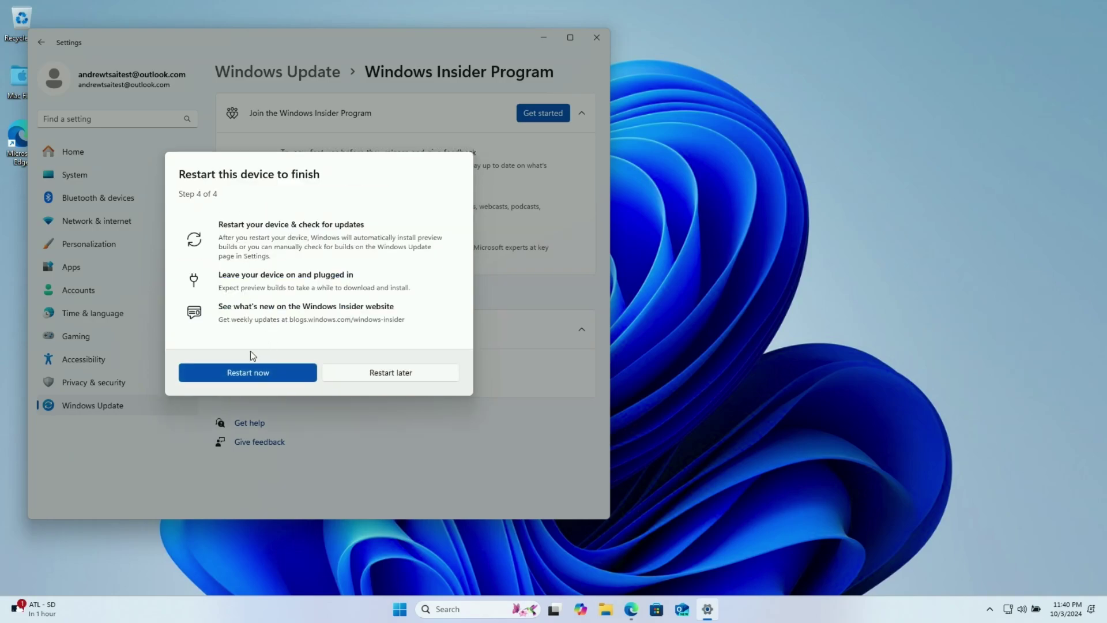
Step: Restart, go full screen, and submit account details on the Windows Insider Program settings page
{"action": "left_click", "coordinate": [249, 373]}
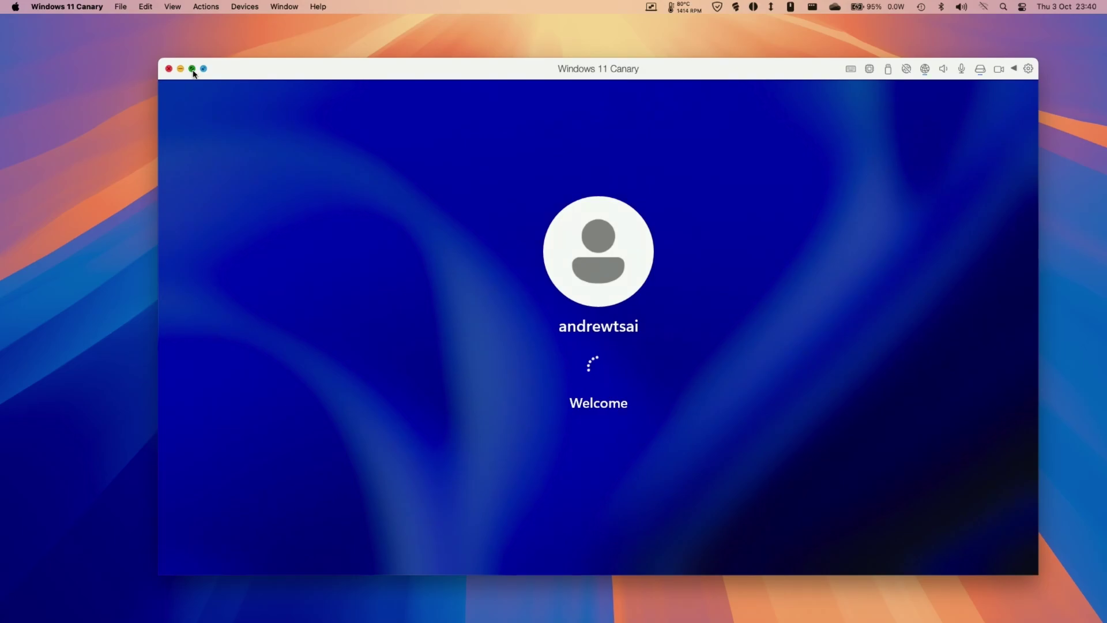
{"action": "left_click", "coordinate": [192, 69]}
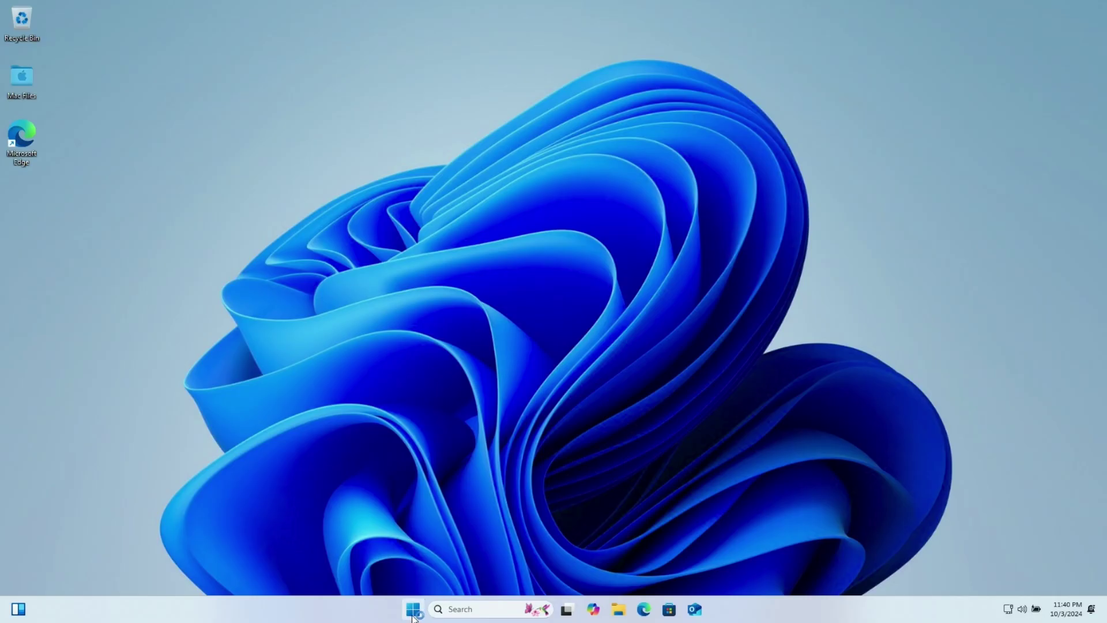
{"action": "left_click", "coordinate": [413, 609]}
{"action": "left_click", "coordinate": [702, 265]}
{"action": "left_click", "coordinate": [137, 406]}
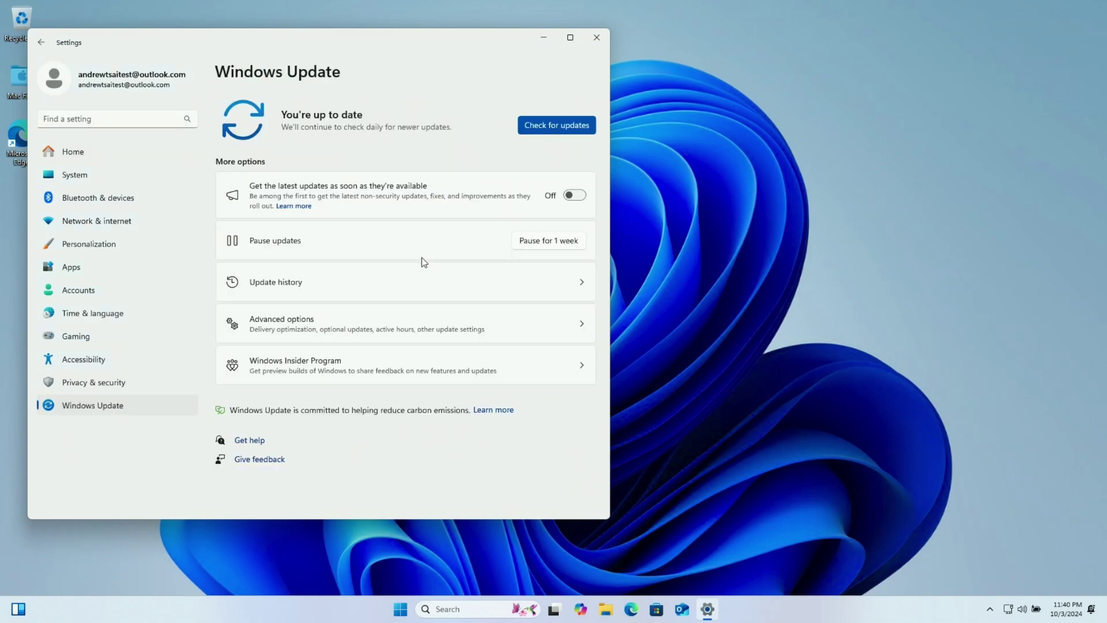
{"action": "left_click", "coordinate": [331, 362]}
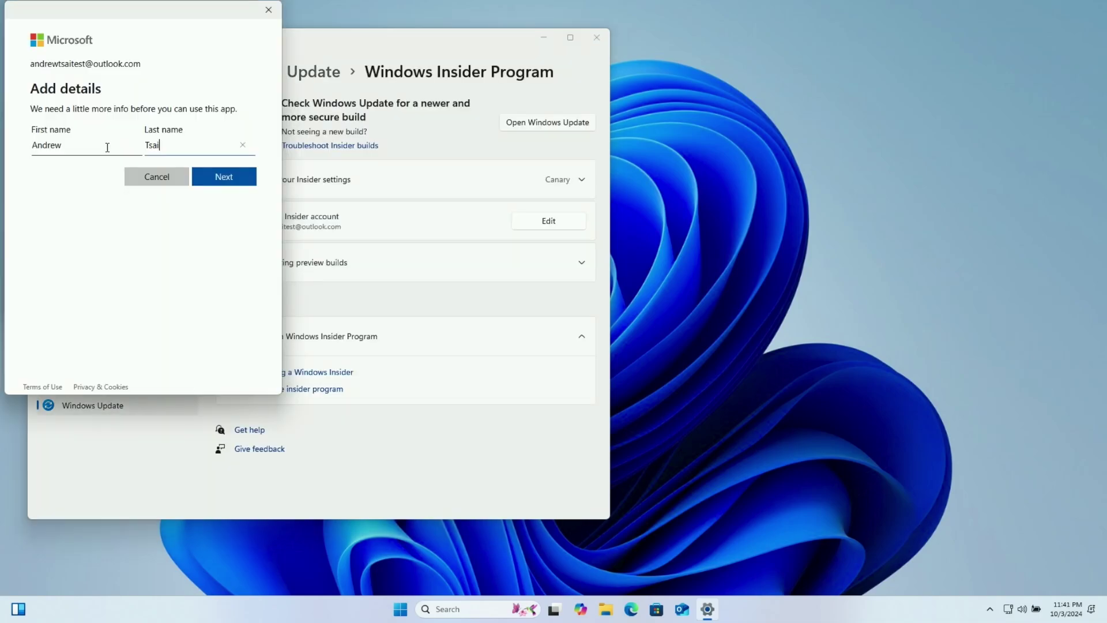
{"action": "left_click", "coordinate": [220, 178]}
Step: Check for updates, download Insider Preview 27718.1000, and restart Windows to install it
{"action": "left_click", "coordinate": [523, 125]}
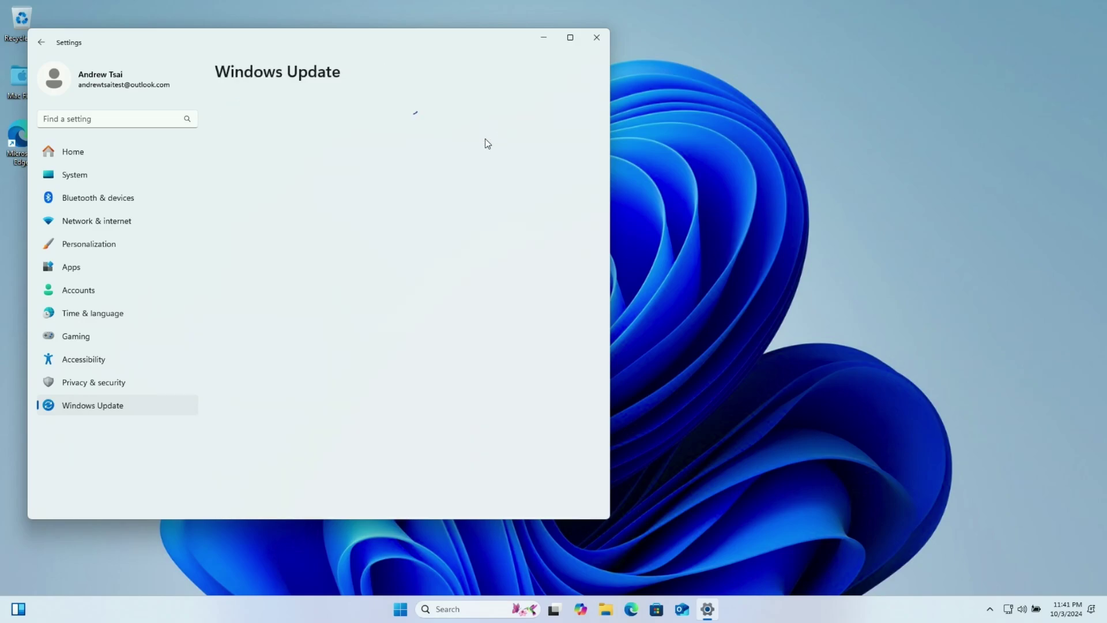
{"action": "left_click", "coordinate": [520, 130]}
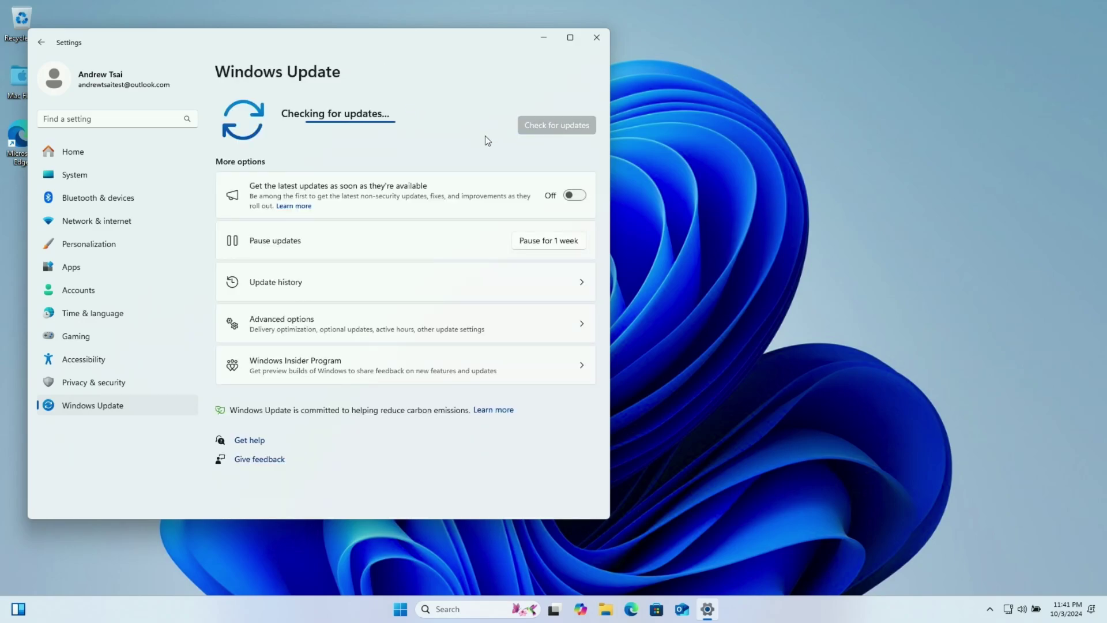
{"action": "left_click_drag", "start_coordinate": [276, 173], "coordinate": [369, 173]}
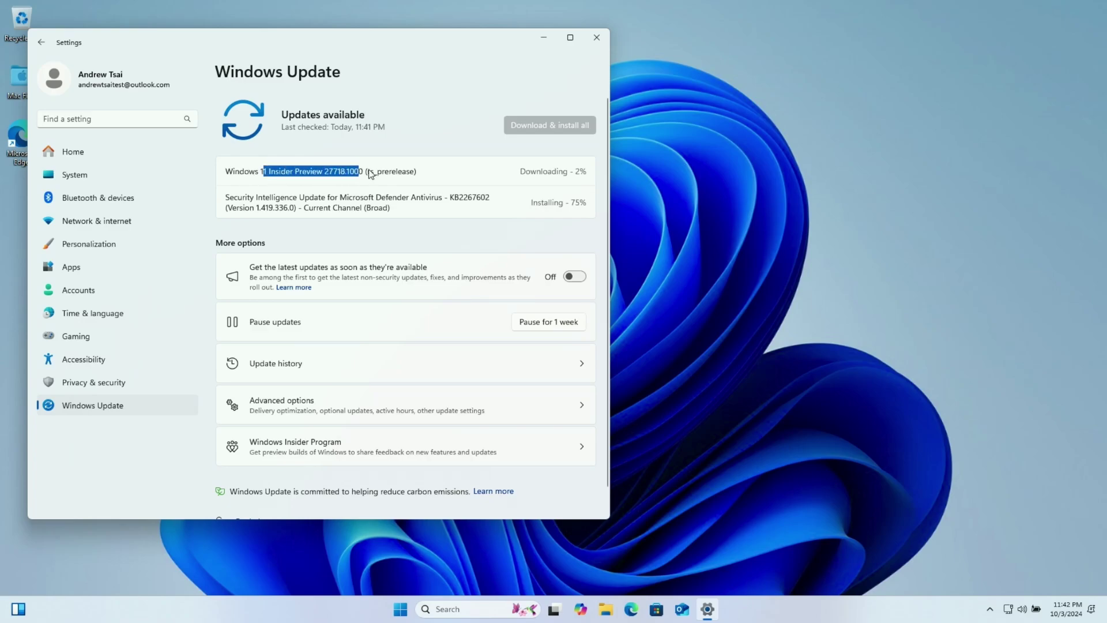
{"action": "left_click_drag", "start_coordinate": [527, 176], "coordinate": [593, 173]}
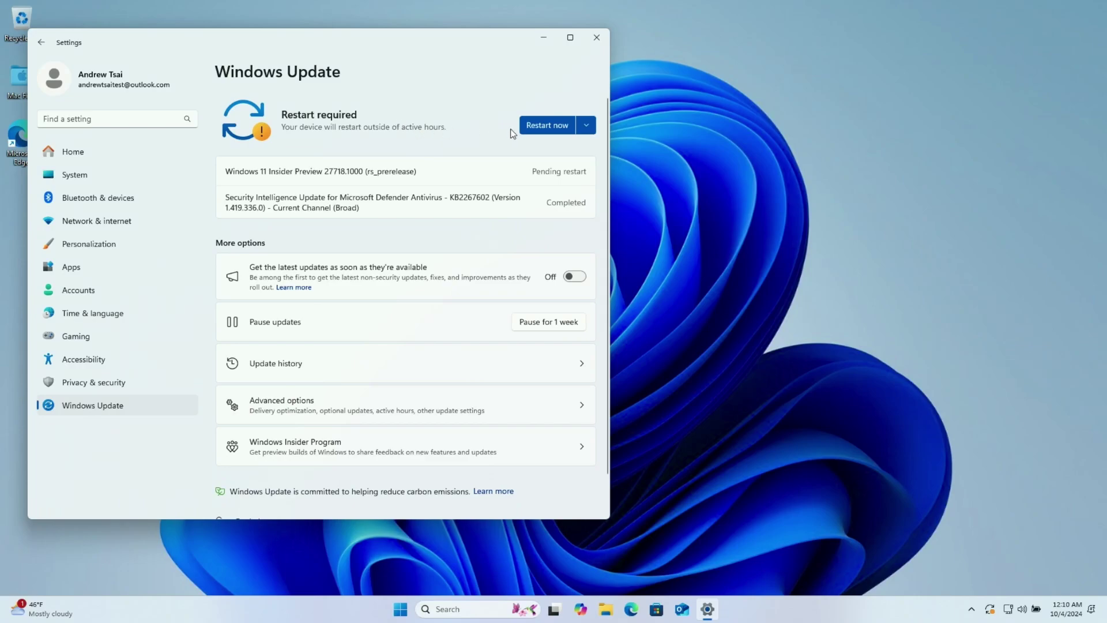
{"action": "left_click", "coordinate": [547, 125]}
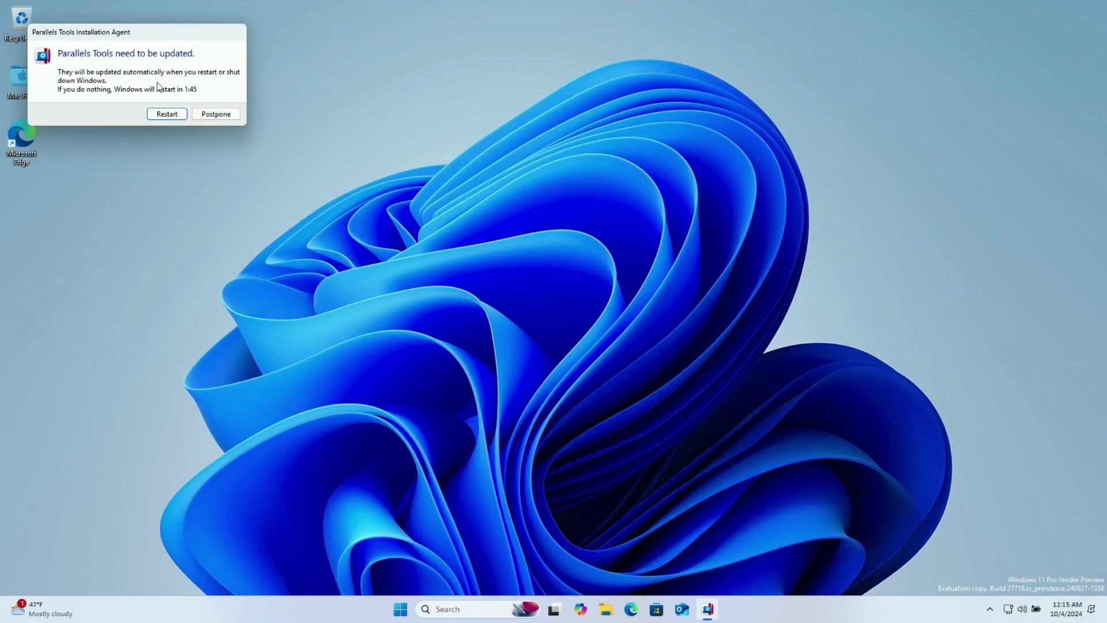
Step: Restart for Parallels Tools, confirm build 27718.1000 in Insider settings, then open the Steam store site
{"action": "left_click", "coordinate": [167, 113]}
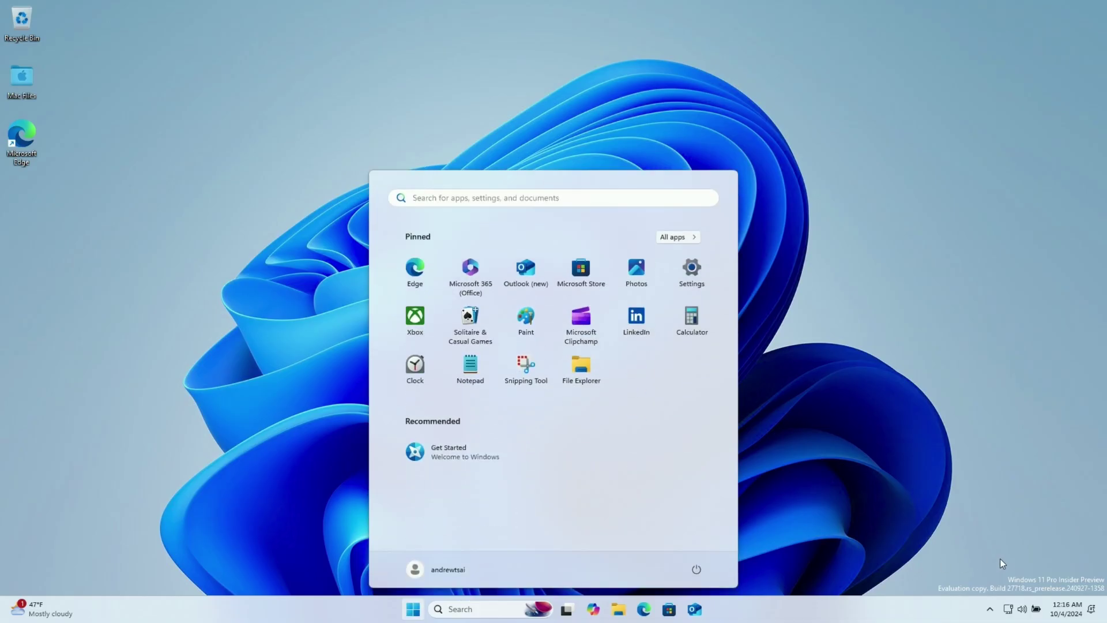
{"action": "left_click", "coordinate": [1000, 558]}
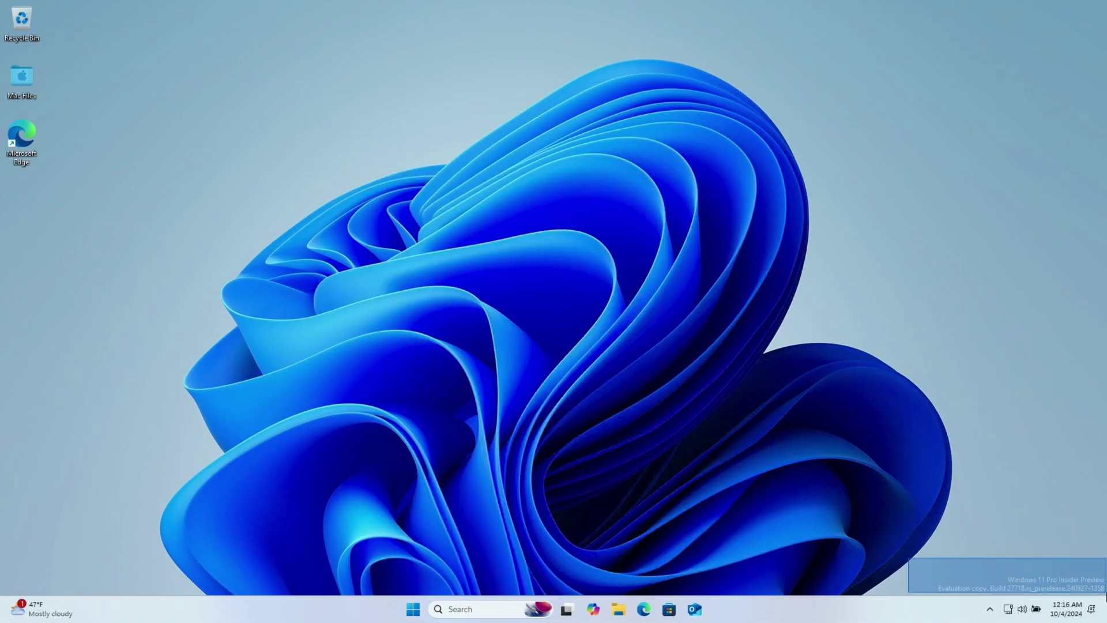
{"action": "key", "text": "super"}
{"action": "left_click", "coordinate": [692, 271]}
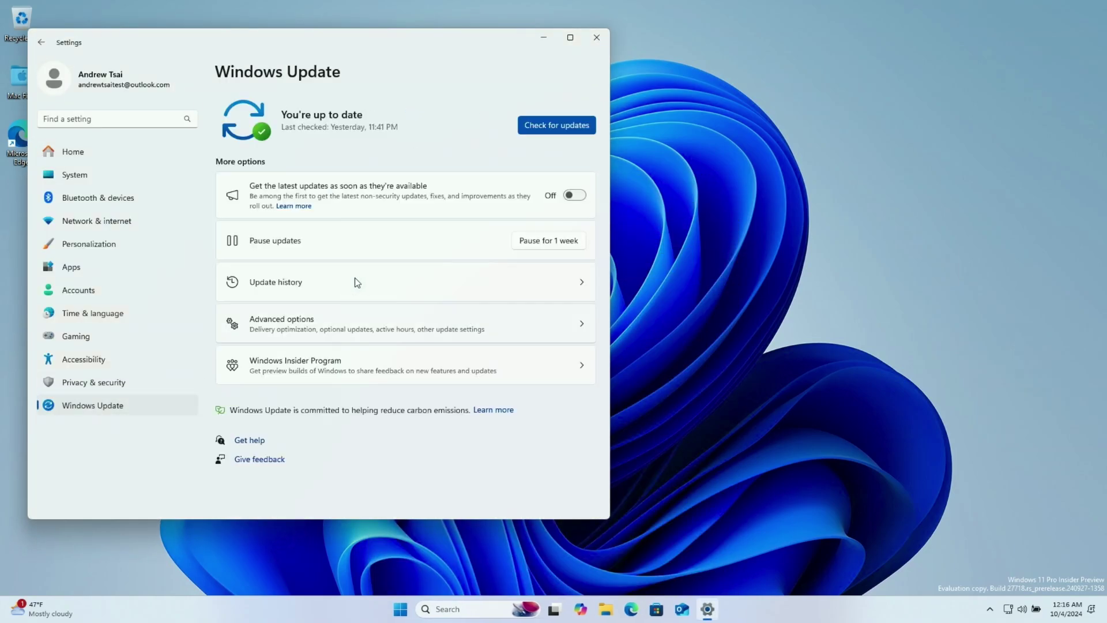
{"action": "left_click", "coordinate": [306, 367]}
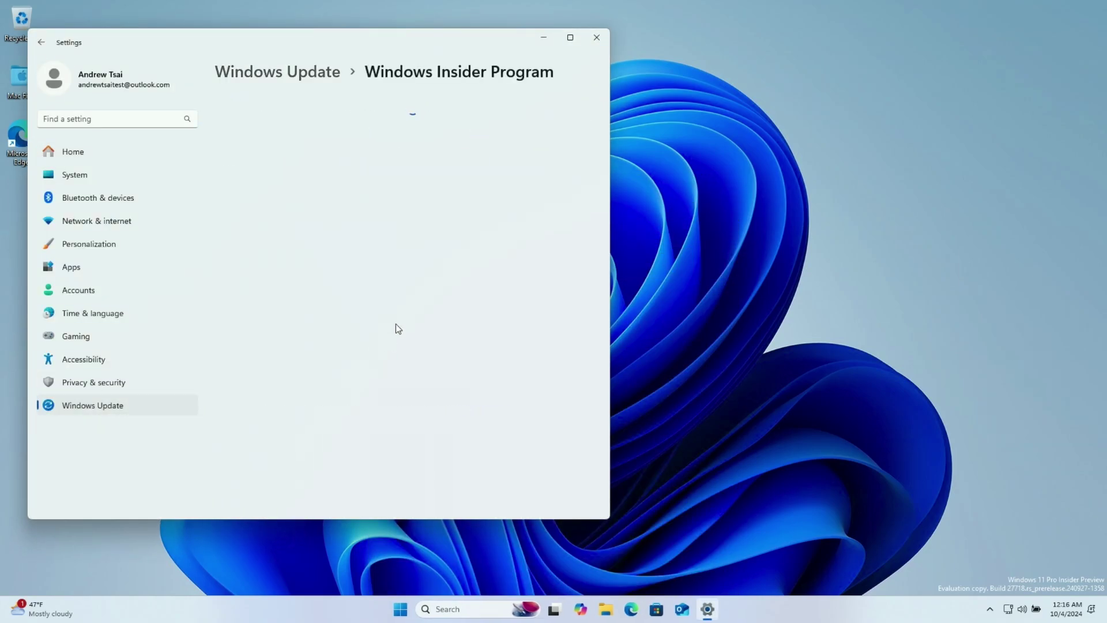
{"action": "left_click", "coordinate": [580, 178]}
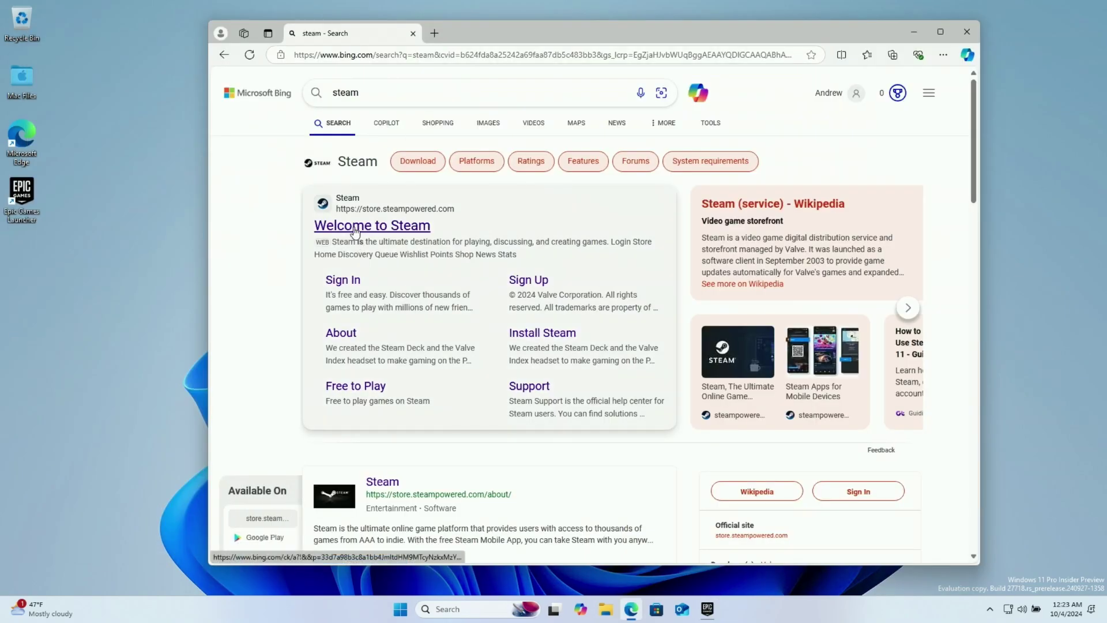
{"action": "left_click", "coordinate": [355, 231]}
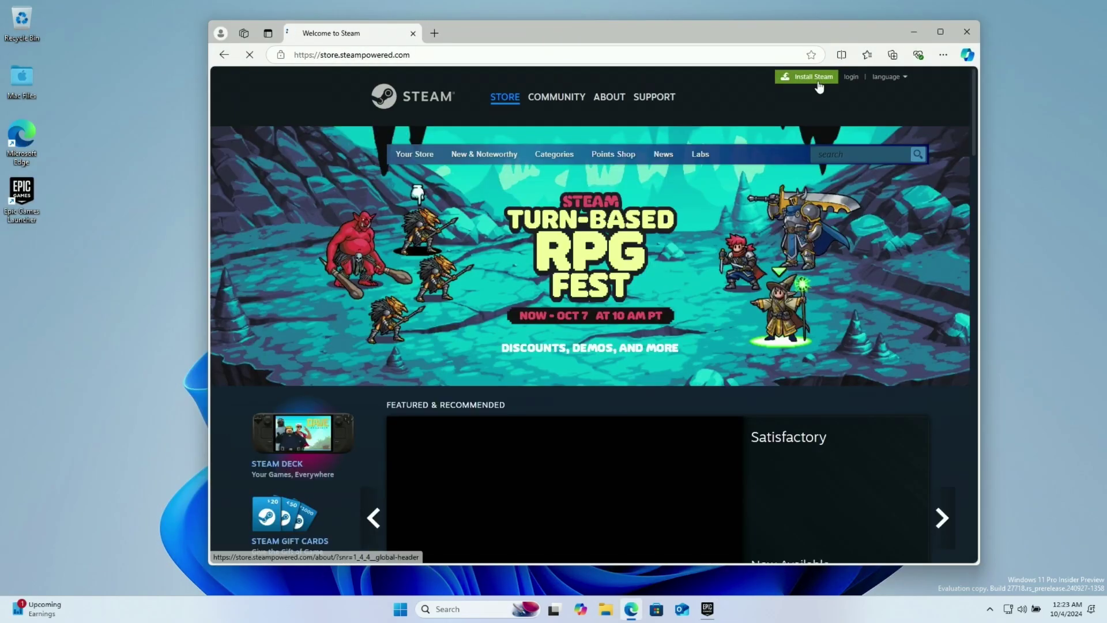
Step: Download SteamSetup.exe and install Steam in English to the default folder, then launch it
{"action": "left_click", "coordinate": [798, 77]}
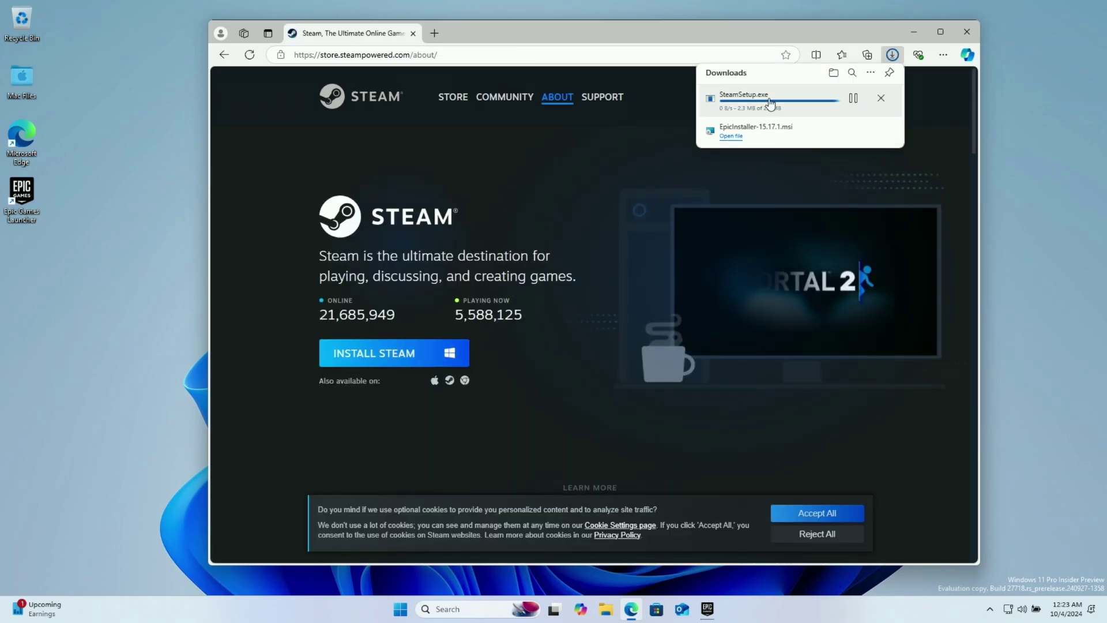
{"action": "left_click", "coordinate": [730, 104]}
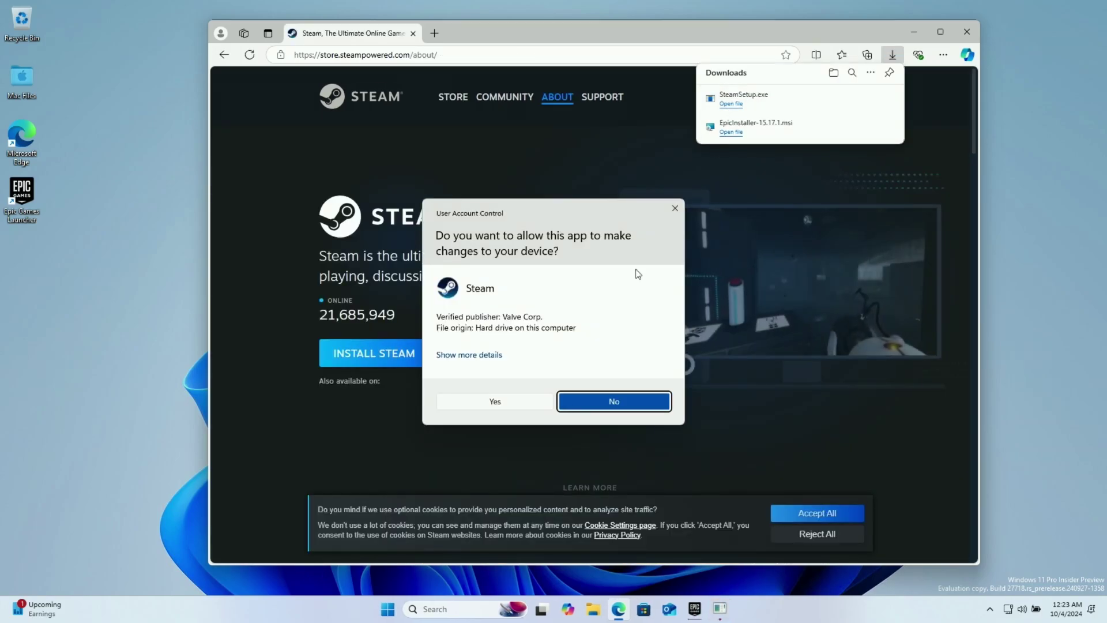
{"action": "left_click", "coordinate": [495, 402]}
{"action": "left_click", "coordinate": [616, 395]}
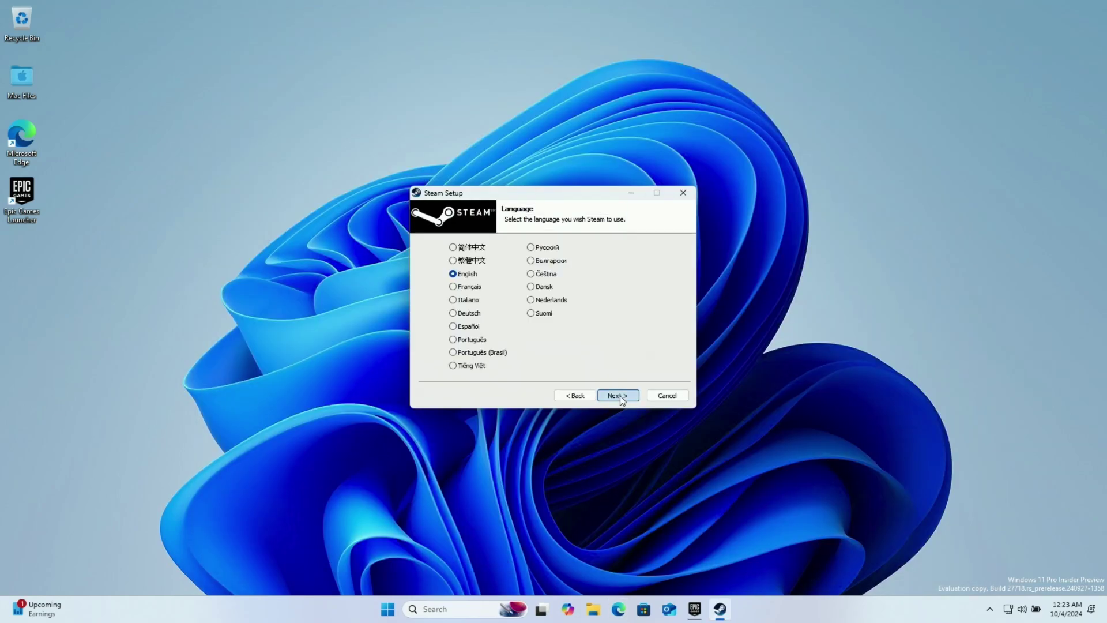
{"action": "left_click", "coordinate": [614, 395]}
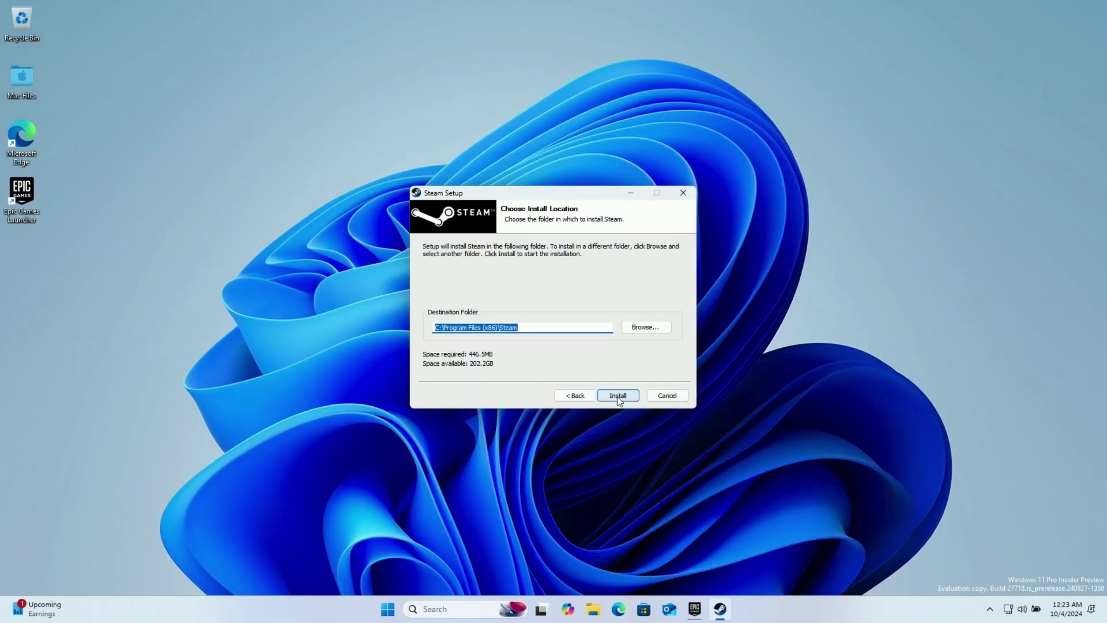
{"action": "left_click", "coordinate": [617, 396]}
{"action": "left_click", "coordinate": [615, 396]}
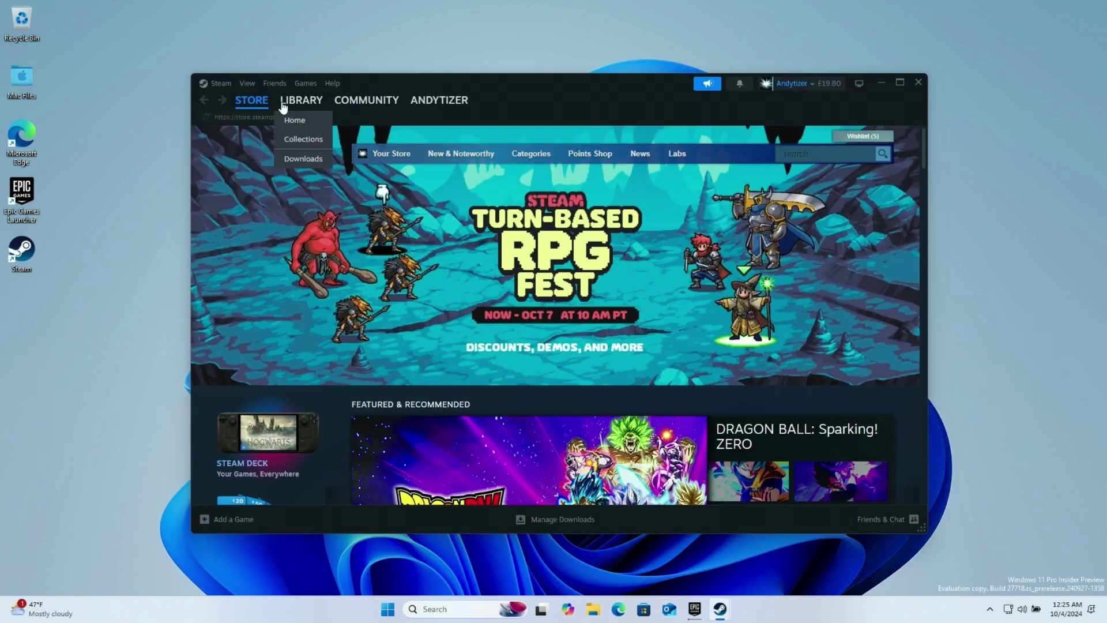
Step: Search the library for 'gta' and install Grand Theft Auto V to Local Drive (C:)
{"action": "left_click", "coordinate": [287, 104]}
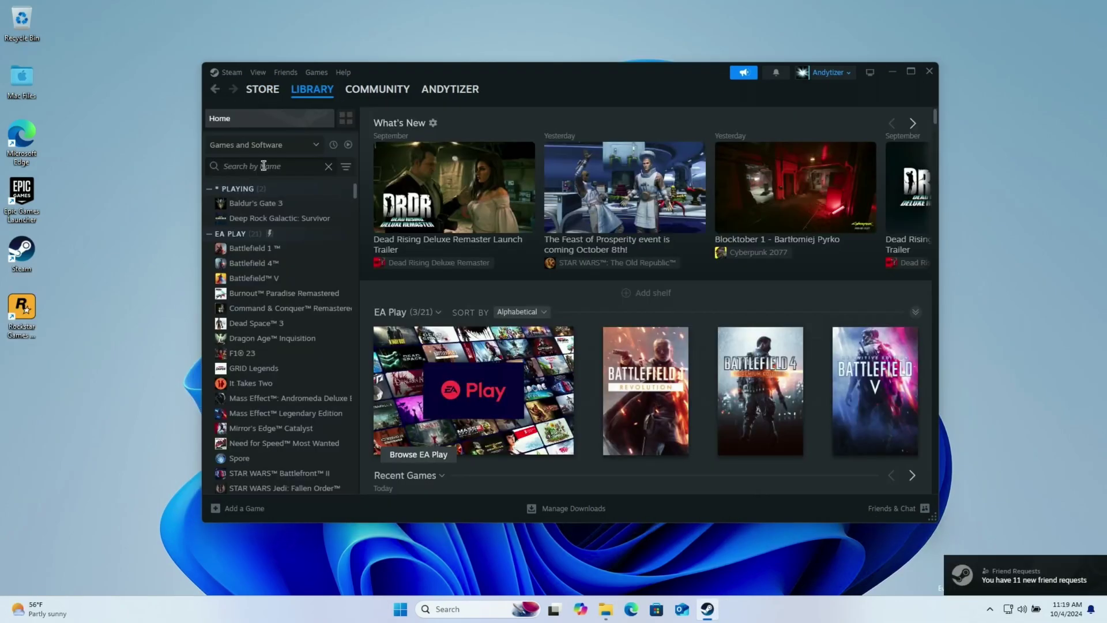
{"action": "type", "text": "gta"}
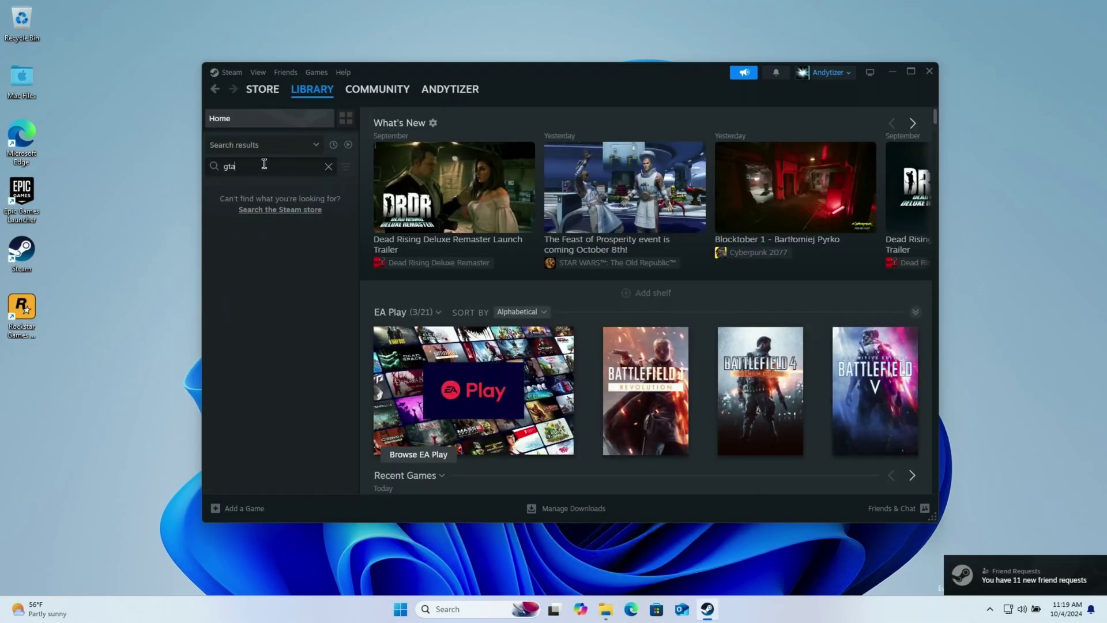
{"action": "left_click", "coordinate": [297, 218]}
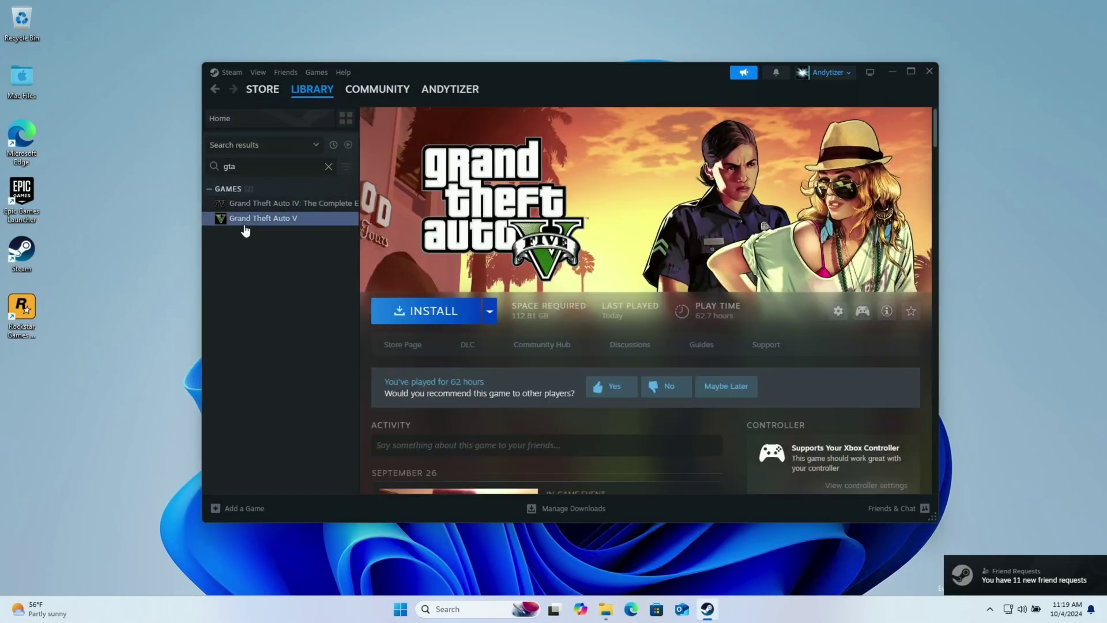
{"action": "left_click", "coordinate": [468, 314]}
{"action": "left_click", "coordinate": [553, 406]}
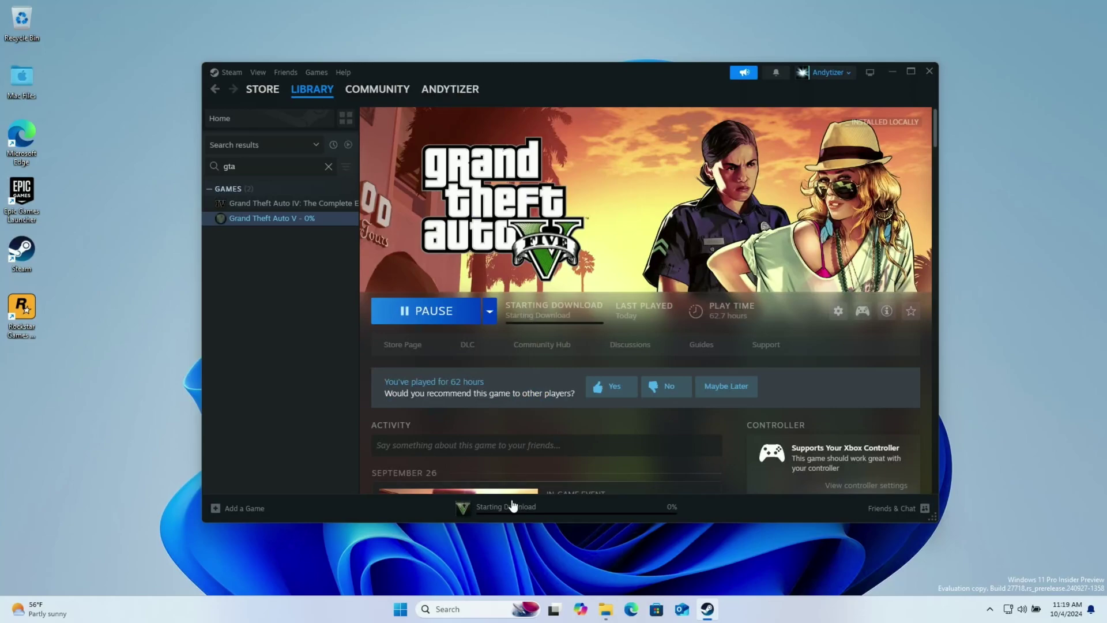
{"action": "left_click", "coordinate": [512, 505]}
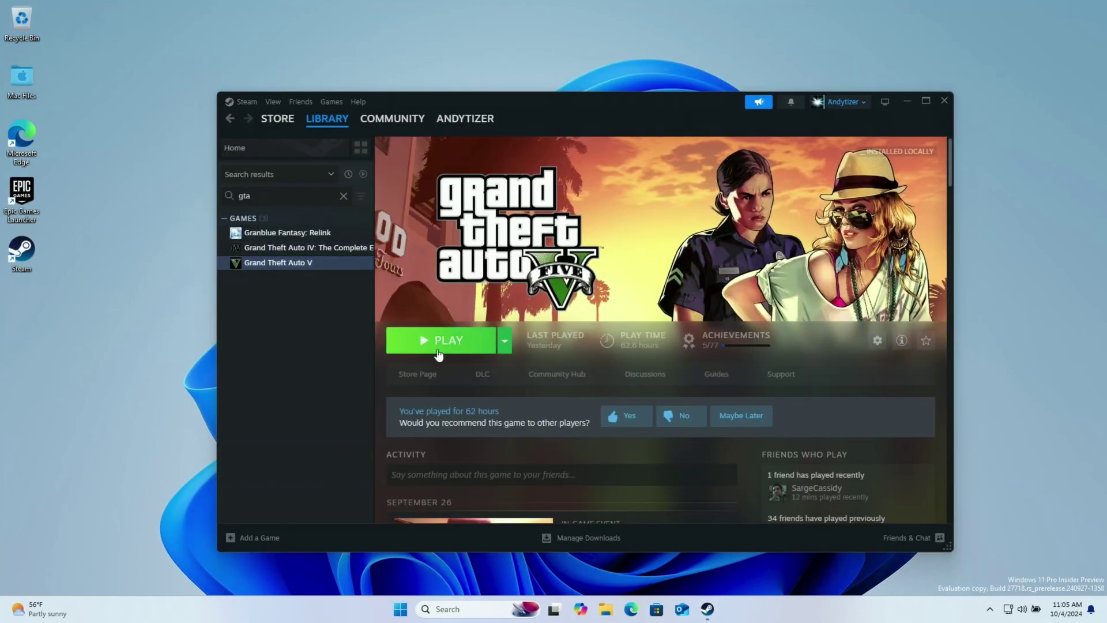
Step: Launch Grand Theft Auto V from Steam with the Play GTA Online option and accept the EULA
{"action": "left_click", "coordinate": [448, 350]}
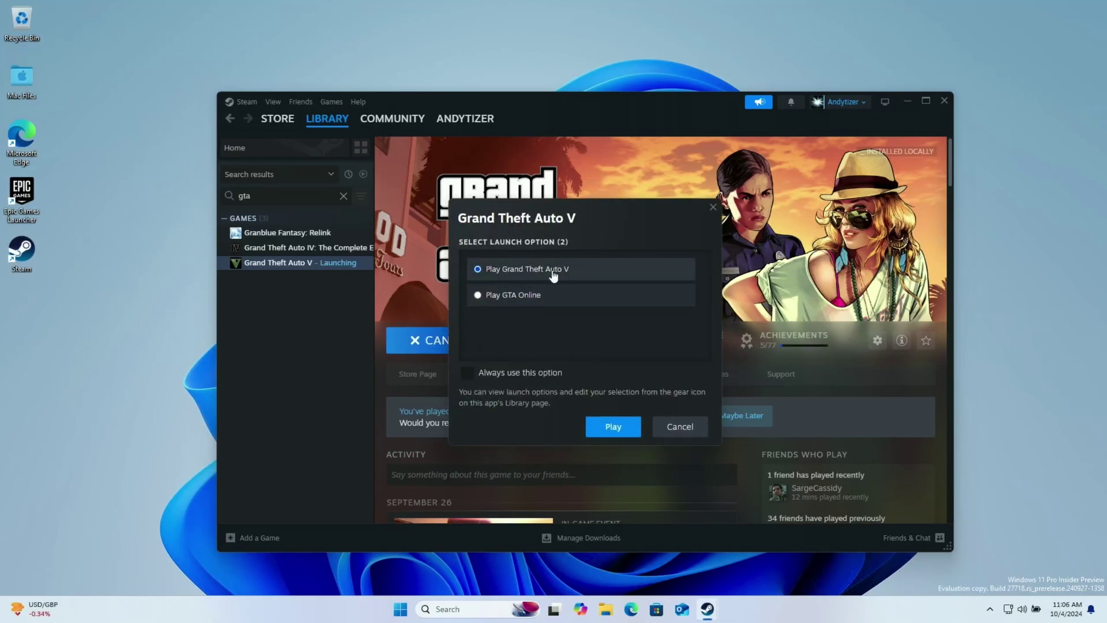
{"action": "left_click", "coordinate": [489, 293]}
{"action": "left_click", "coordinate": [615, 429]}
{"action": "left_click", "coordinate": [619, 429]}
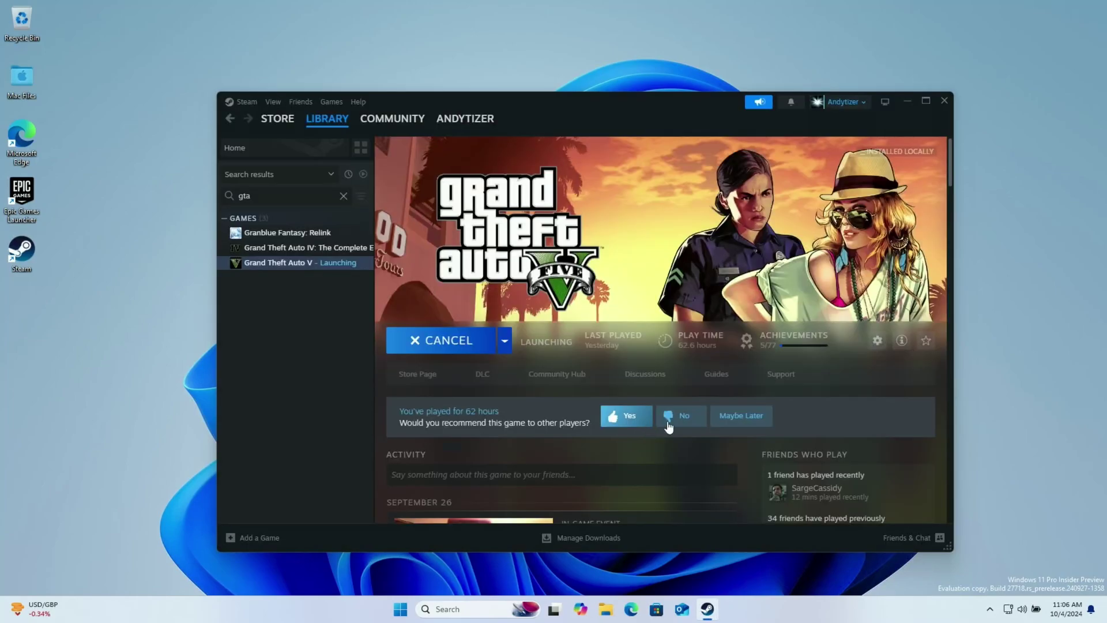
{"action": "left_click", "coordinate": [505, 537]}
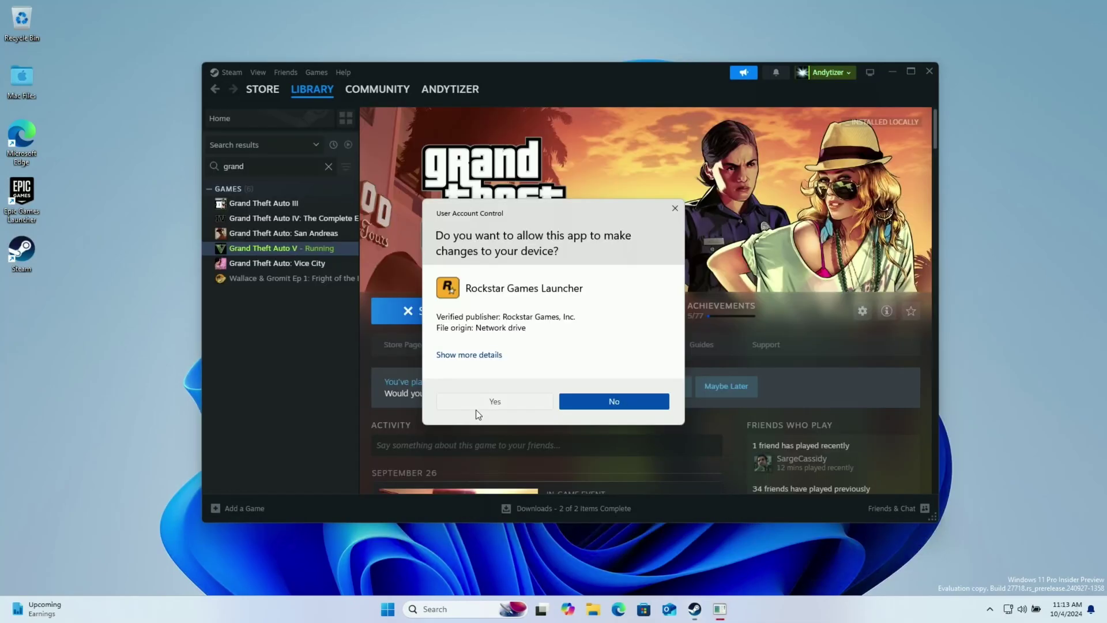
Step: Approve the launcher's permission prompt, keep English, and accept the Rockstar license agreement
{"action": "left_click", "coordinate": [479, 403]}
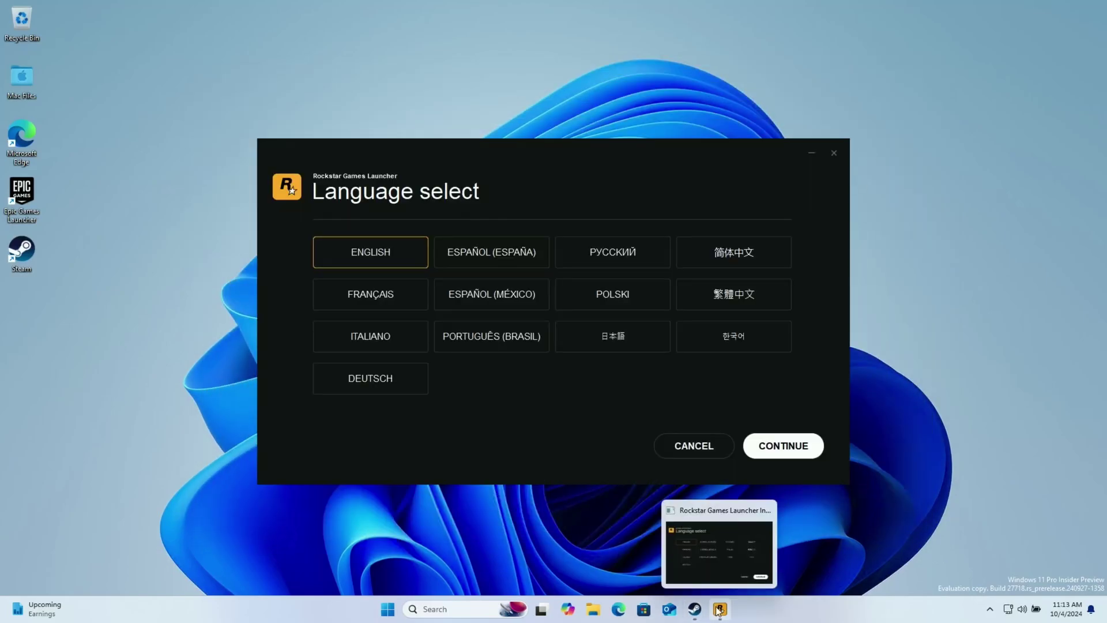
{"action": "left_click", "coordinate": [790, 449]}
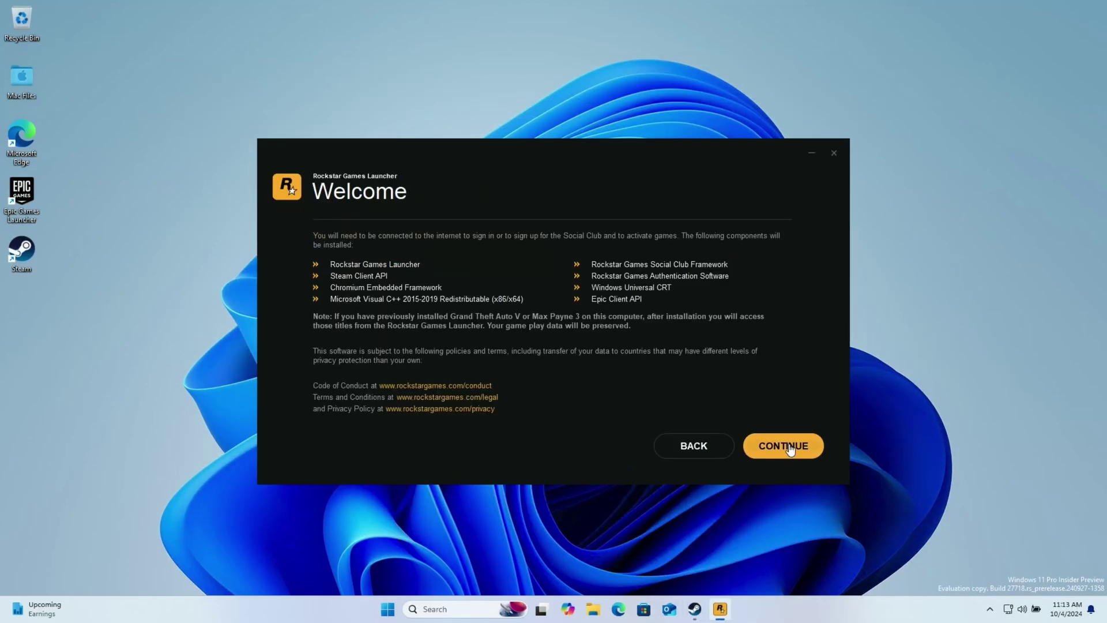
{"action": "left_click", "coordinate": [779, 447]}
{"action": "left_click", "coordinate": [467, 416]}
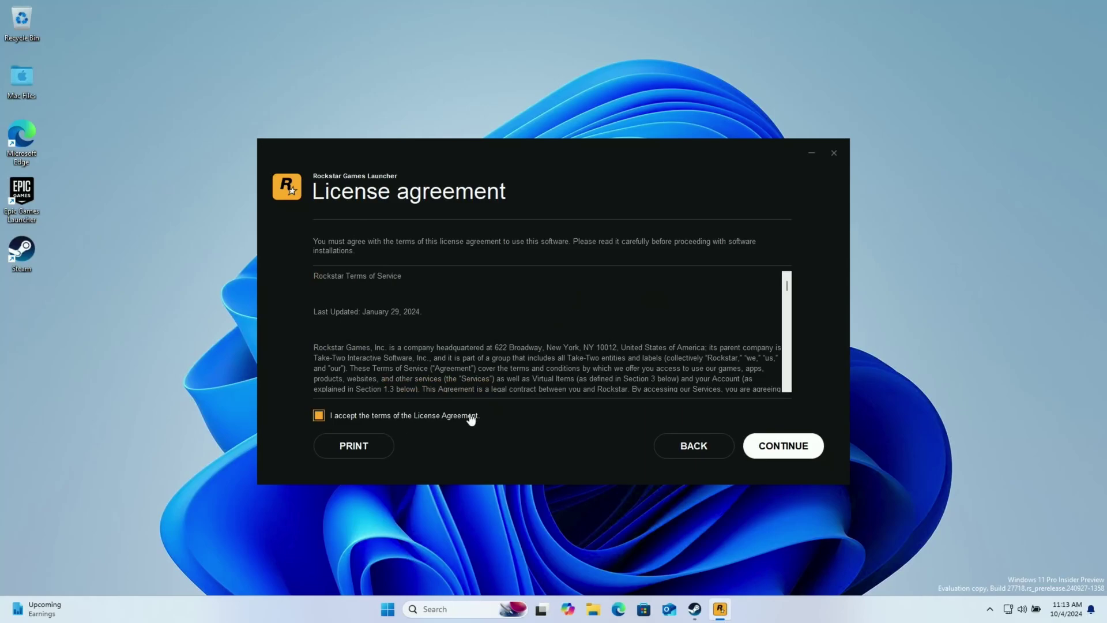
{"action": "left_click", "coordinate": [800, 453]}
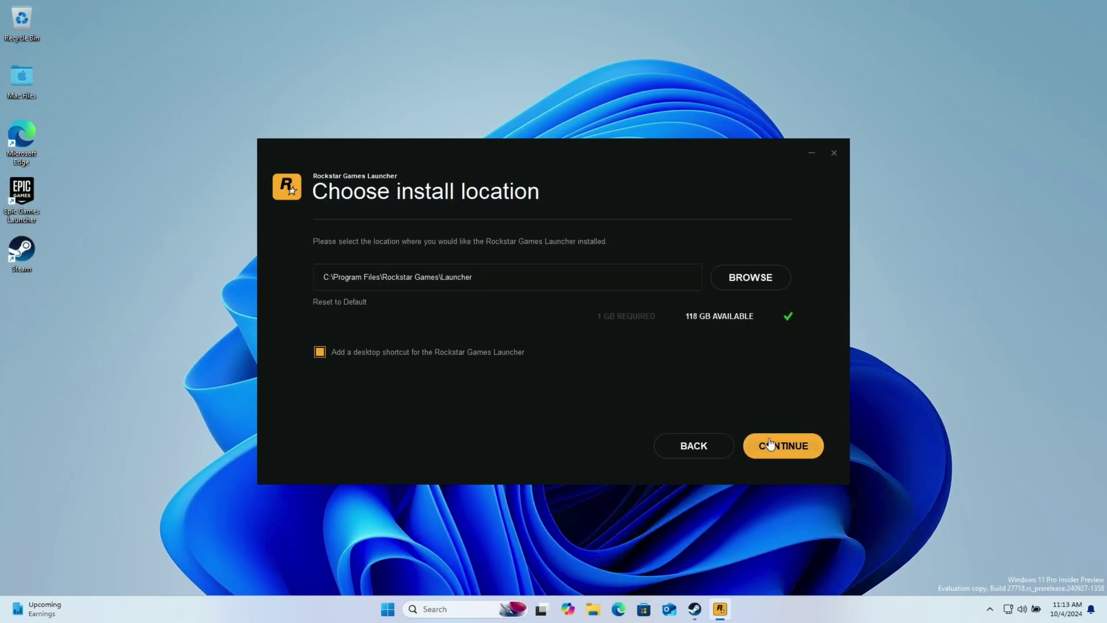
Step: Install to C:\Program Files\Rockstar Games\Launcher with a desktop shortcut, then close the finished installer
{"action": "left_click", "coordinate": [504, 356]}
{"action": "left_click", "coordinate": [504, 356]}
{"action": "left_click", "coordinate": [778, 450]}
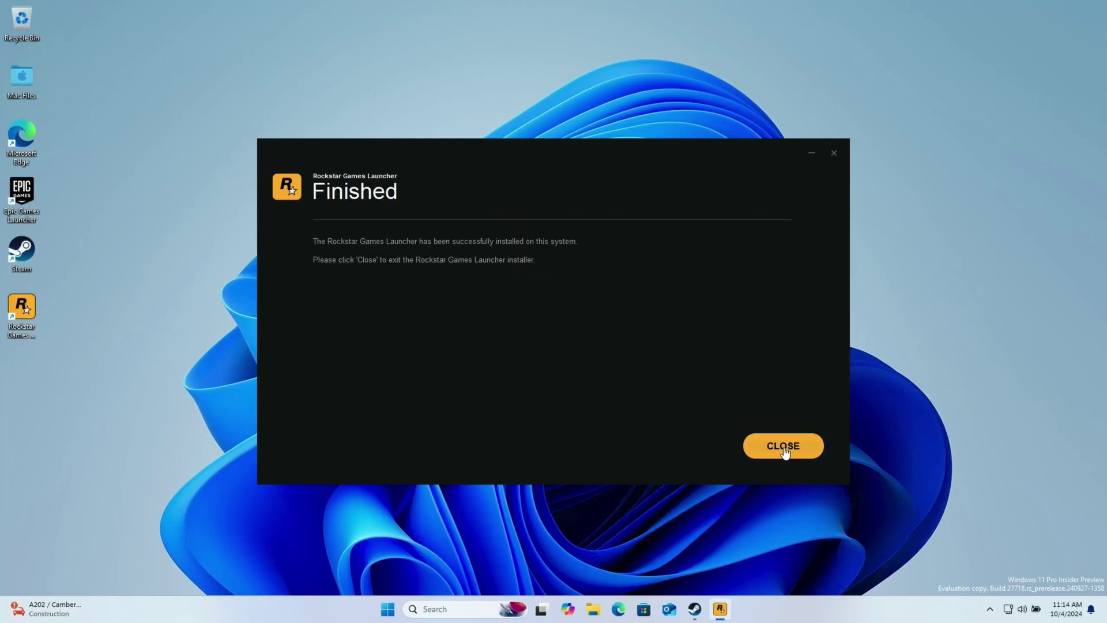
{"action": "left_click", "coordinate": [781, 448]}
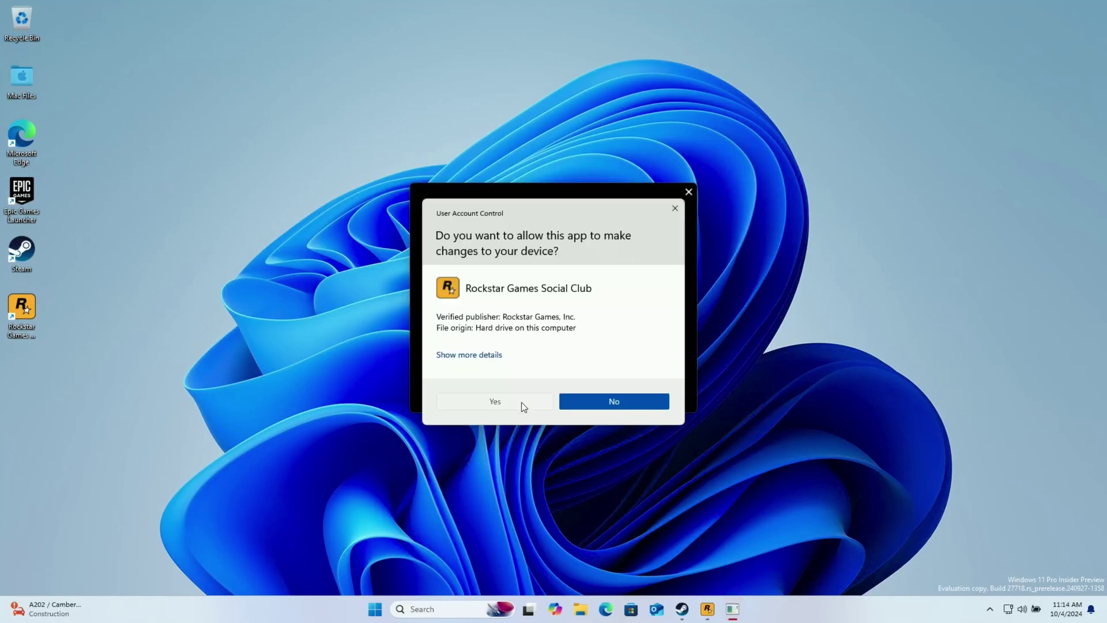
Step: Approve Social Club changes, install BattlEye, accept its EULA, and allow the game through the firewall
{"action": "left_click", "coordinate": [521, 402]}
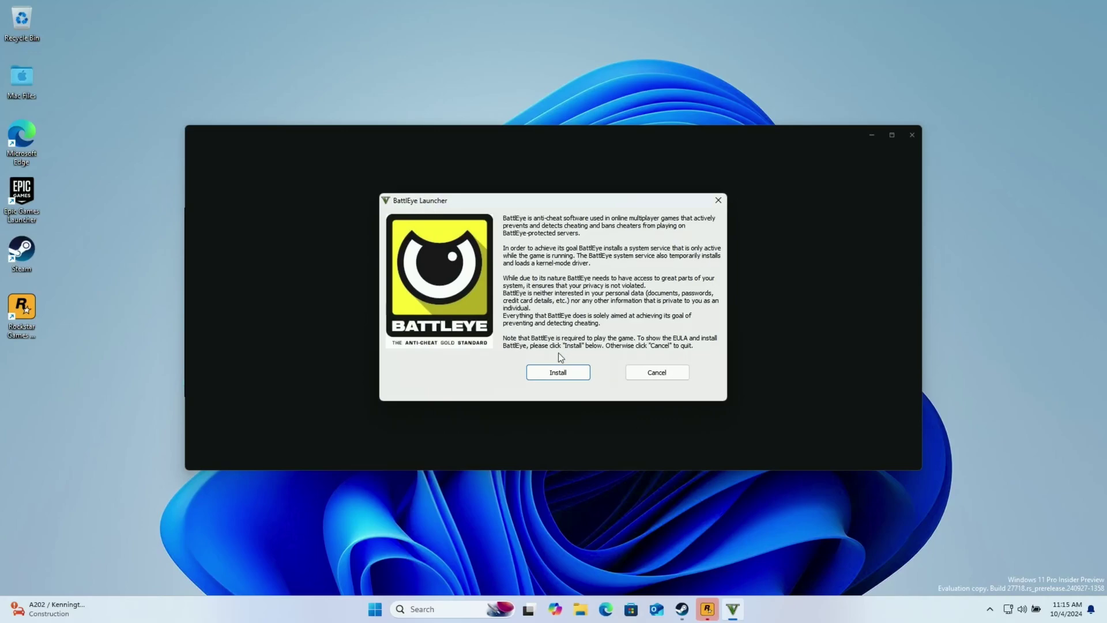
{"action": "left_click", "coordinate": [548, 375]}
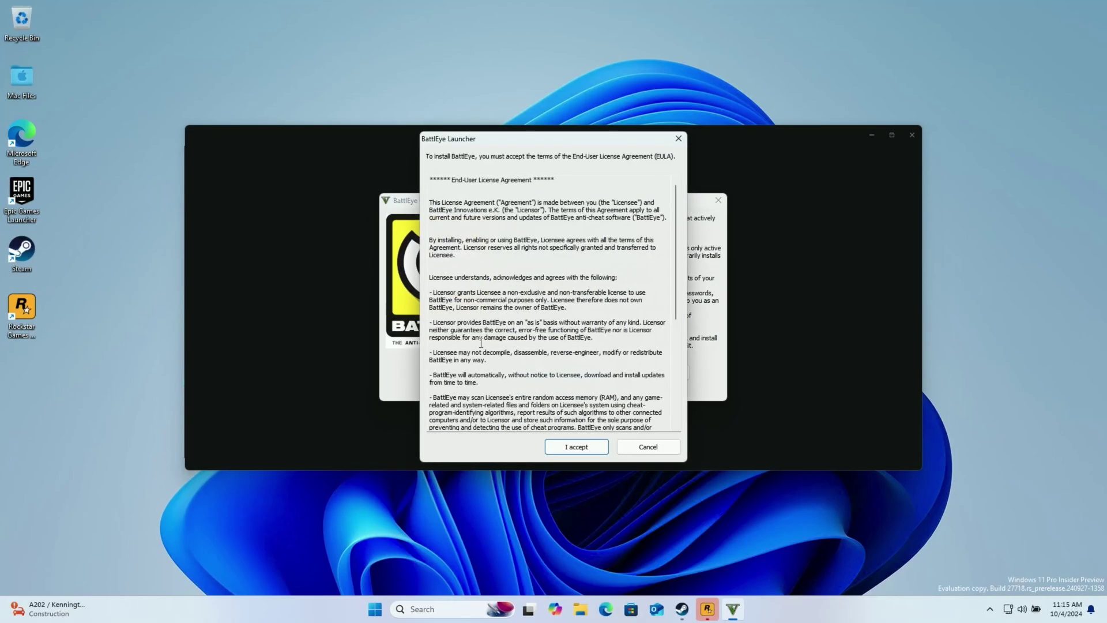
{"action": "left_click", "coordinate": [567, 449]}
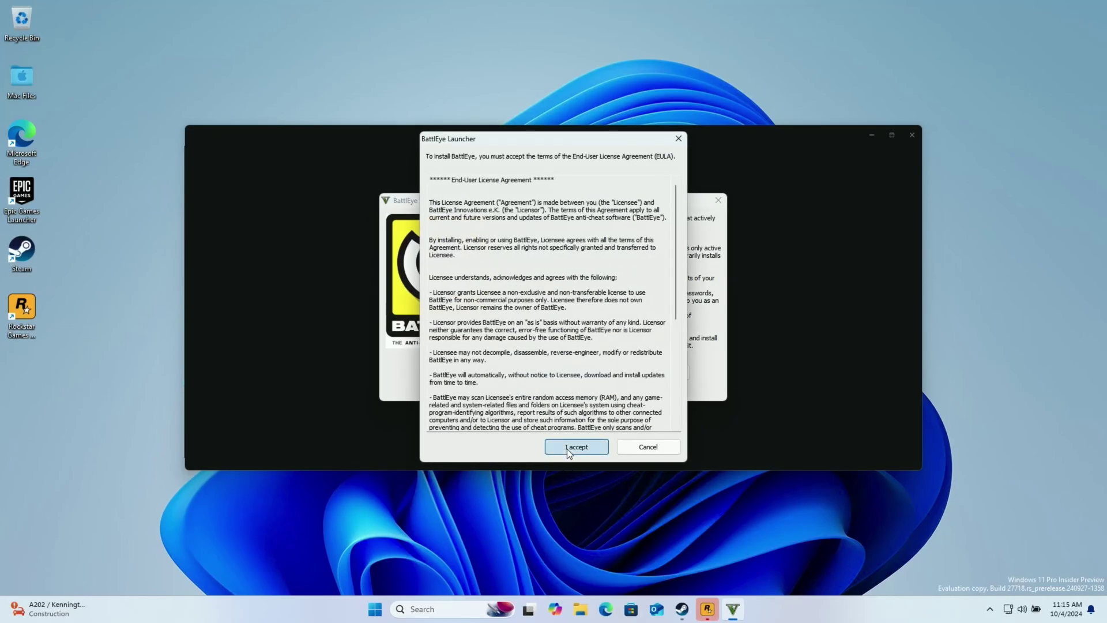
{"action": "left_click", "coordinate": [639, 453]}
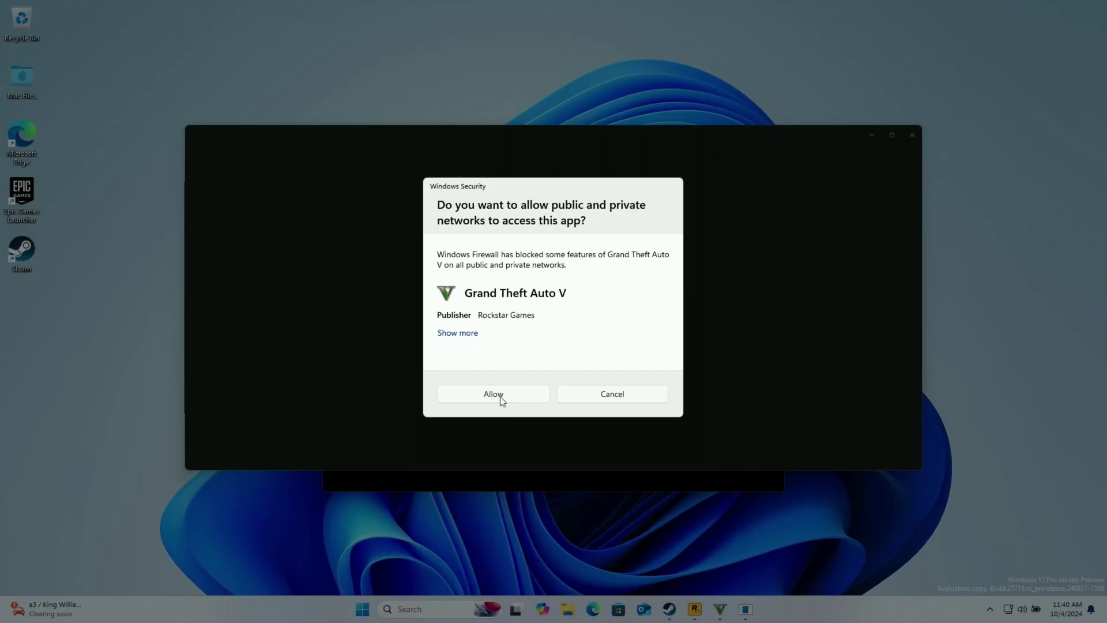
{"action": "left_click", "coordinate": [495, 395]}
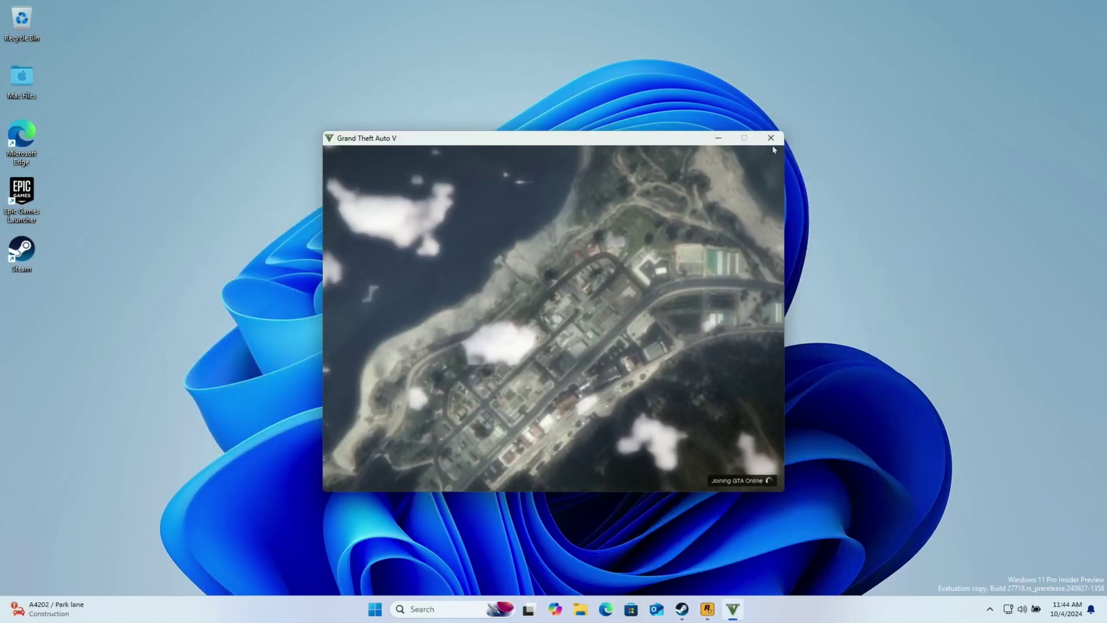
Step: Leave the error screen and relaunch Grand Theft Auto V from the Rockstar Games Launcher
{"action": "key", "text": "alt+Tab"}
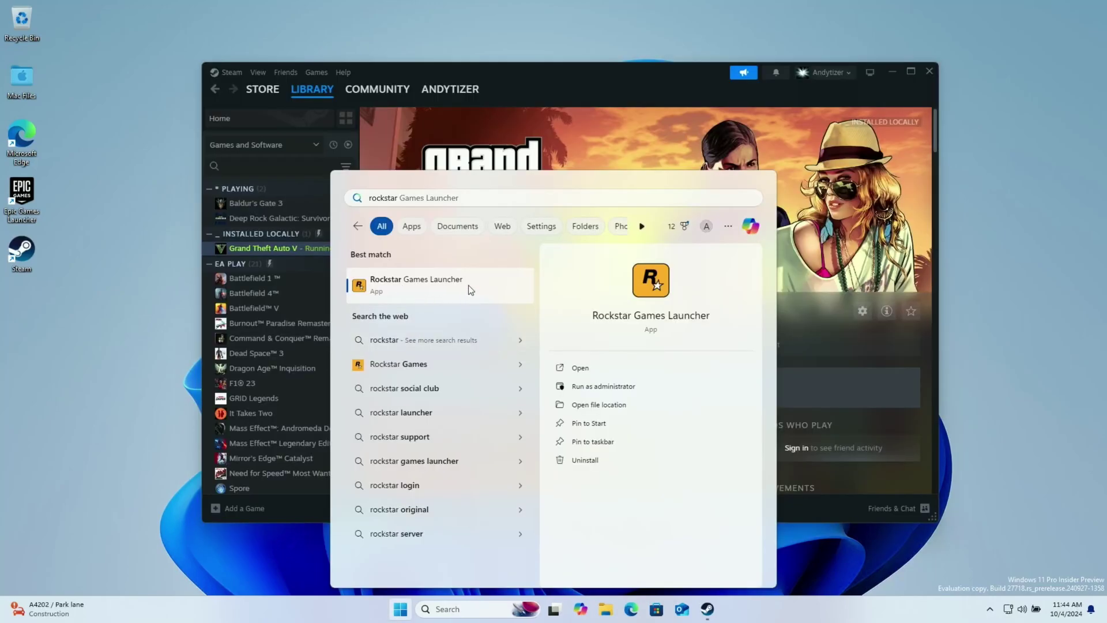
{"action": "left_click", "coordinate": [468, 285]}
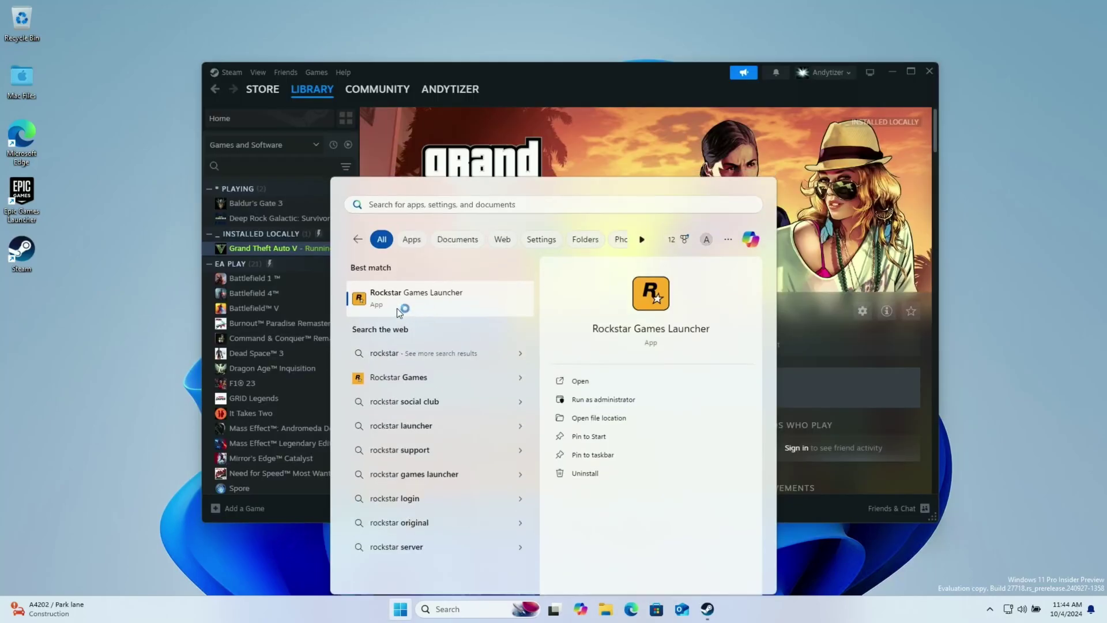
{"action": "left_click", "coordinate": [891, 72]}
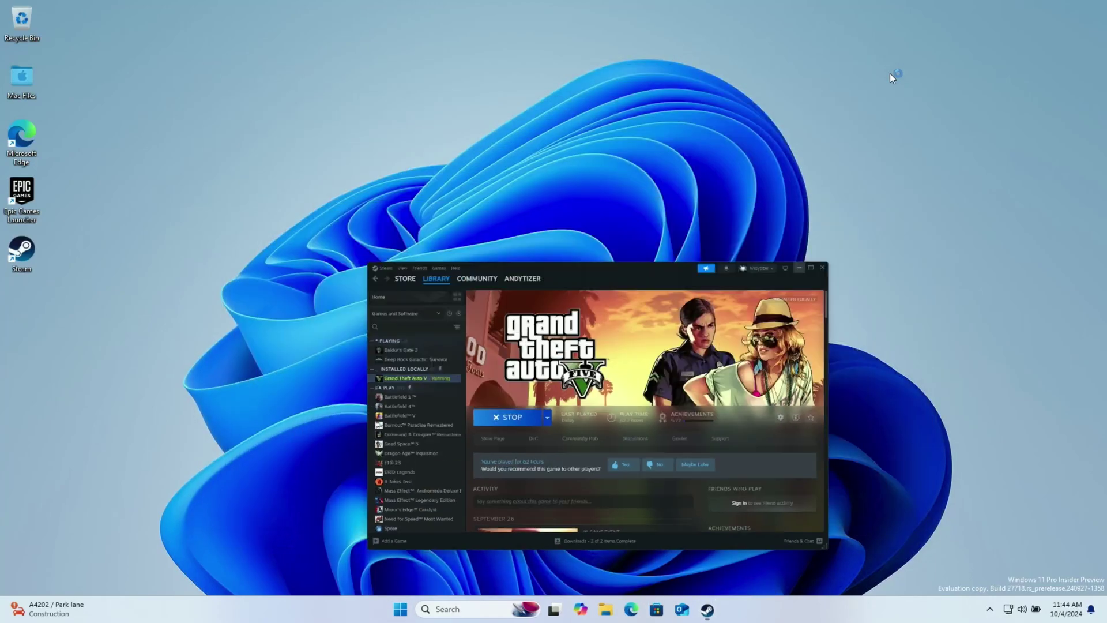
{"action": "left_click", "coordinate": [390, 617]}
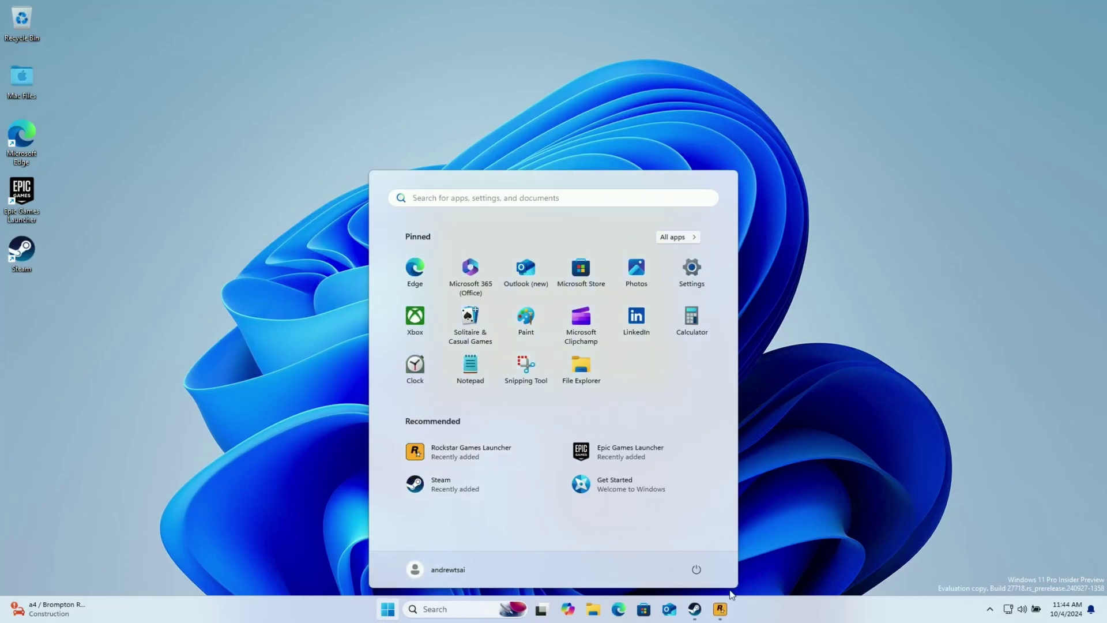
{"action": "left_click", "coordinate": [720, 609]}
{"action": "left_click", "coordinate": [465, 361]}
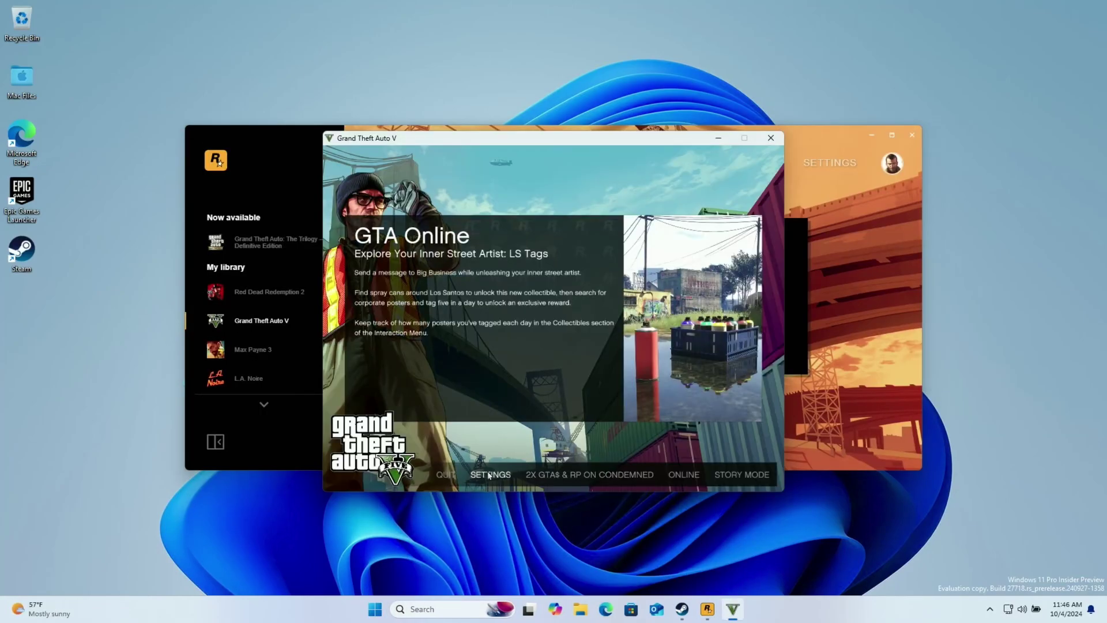
Step: Set Fullscreen at 1920 x 1080, minimum Population Variety, Pause On Focus Loss off, then apply and restart
{"action": "left_click", "coordinate": [489, 475]}
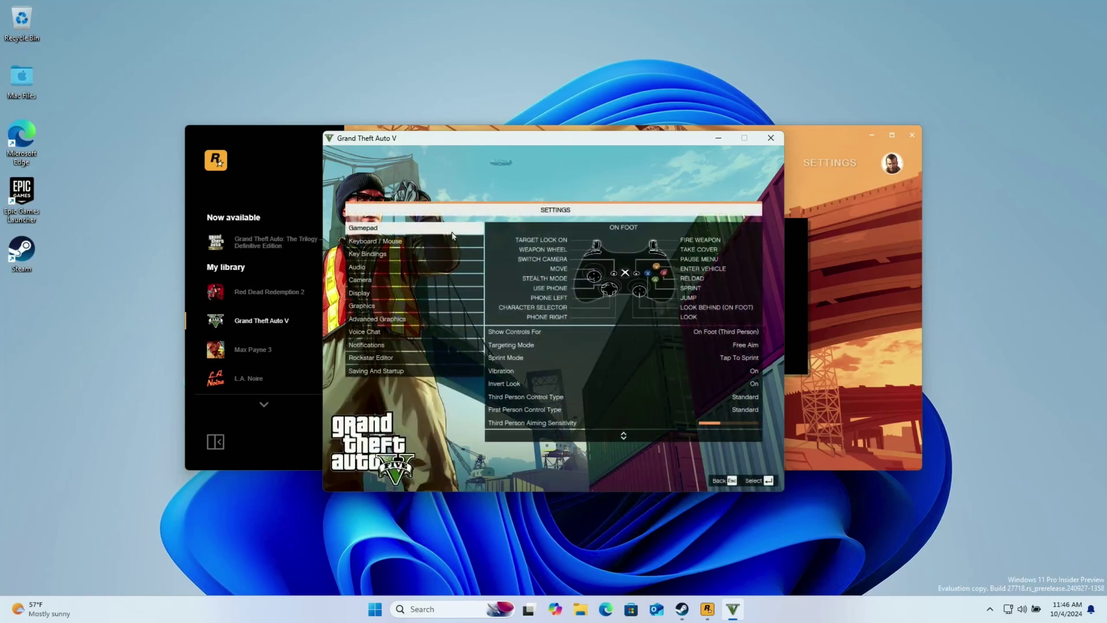
{"action": "left_click", "coordinate": [400, 306]}
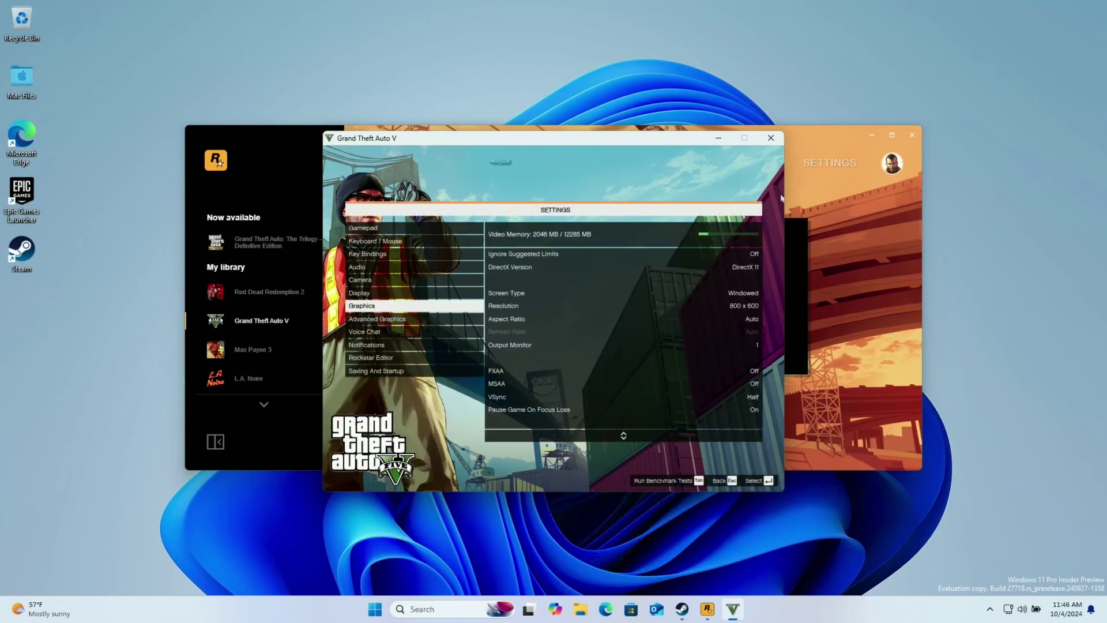
{"action": "key", "text": "Right"}
{"action": "key", "text": "Down"}
{"action": "key", "text": "Right"}
{"action": "key", "text": "Right"}
{"action": "key", "text": "Right"}
{"action": "key", "text": "Right"}
{"action": "key", "text": "Right"}
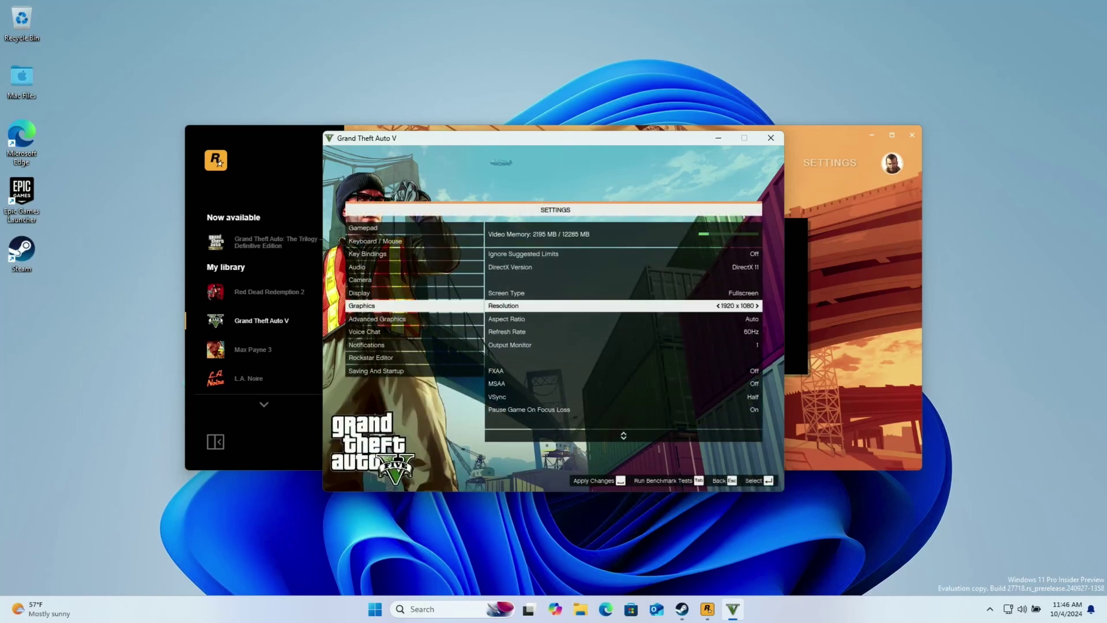
{"action": "key", "text": "Down"}
{"action": "key", "text": "Down"}
{"action": "key", "text": "Down"}
{"action": "key", "text": "Down"}
{"action": "key", "text": "Down"}
{"action": "key", "text": "Down"}
{"action": "key", "text": "Down"}
{"action": "key", "text": "Down"}
{"action": "key", "text": "Down"}
{"action": "key", "text": "Left"}
{"action": "key", "text": "Left"}
{"action": "key", "text": "Left"}
{"action": "key", "text": "Left"}
{"action": "key", "text": "Left"}
{"action": "key", "text": "Up"}
{"action": "key", "text": "Up"}
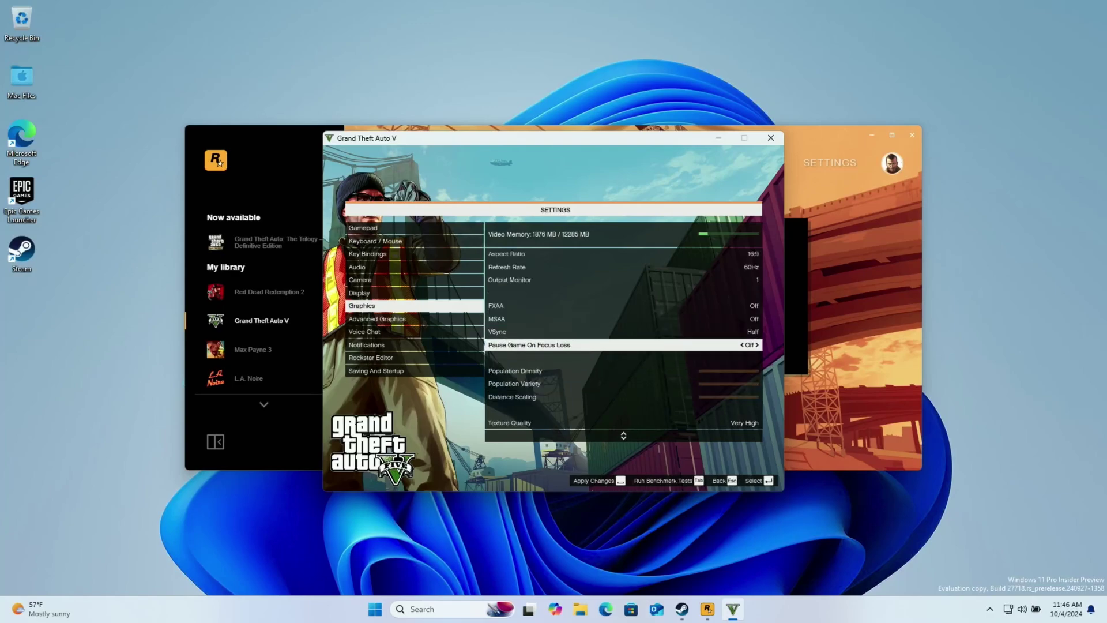
{"action": "key", "text": "Down"}
{"action": "key", "text": "Down"}
{"action": "key", "text": "Down"}
{"action": "key", "text": "Down"}
{"action": "key", "text": "Down"}
{"action": "key", "text": "Left"}
{"action": "key", "text": "space"}
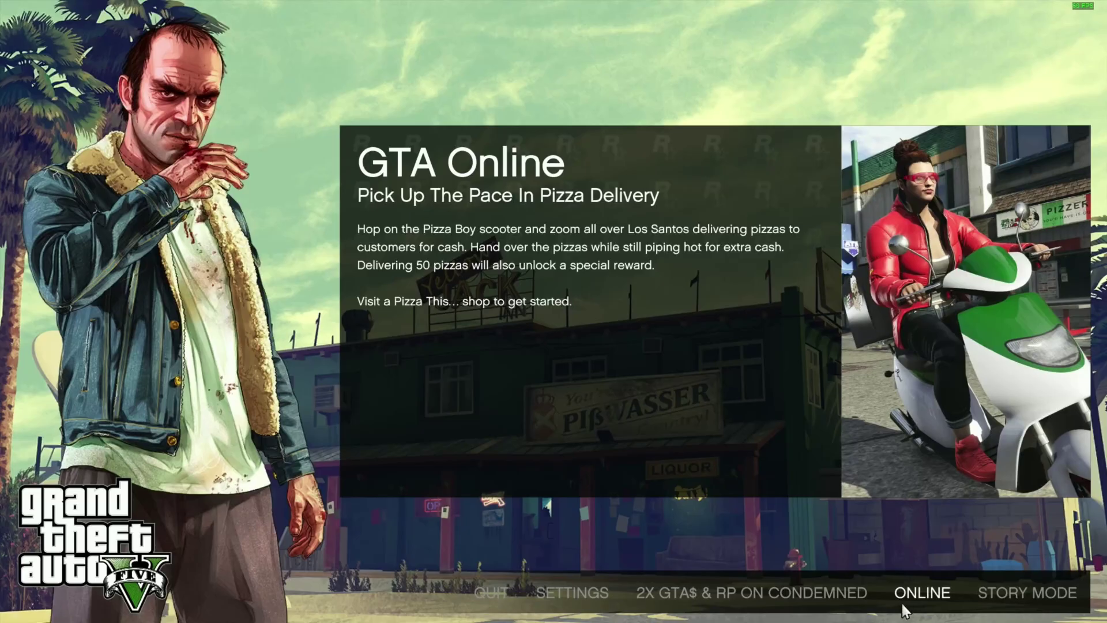
Step: Enter GTA Online and run the character between the pylons in the Condemned round
{"action": "left_click", "coordinate": [904, 593]}
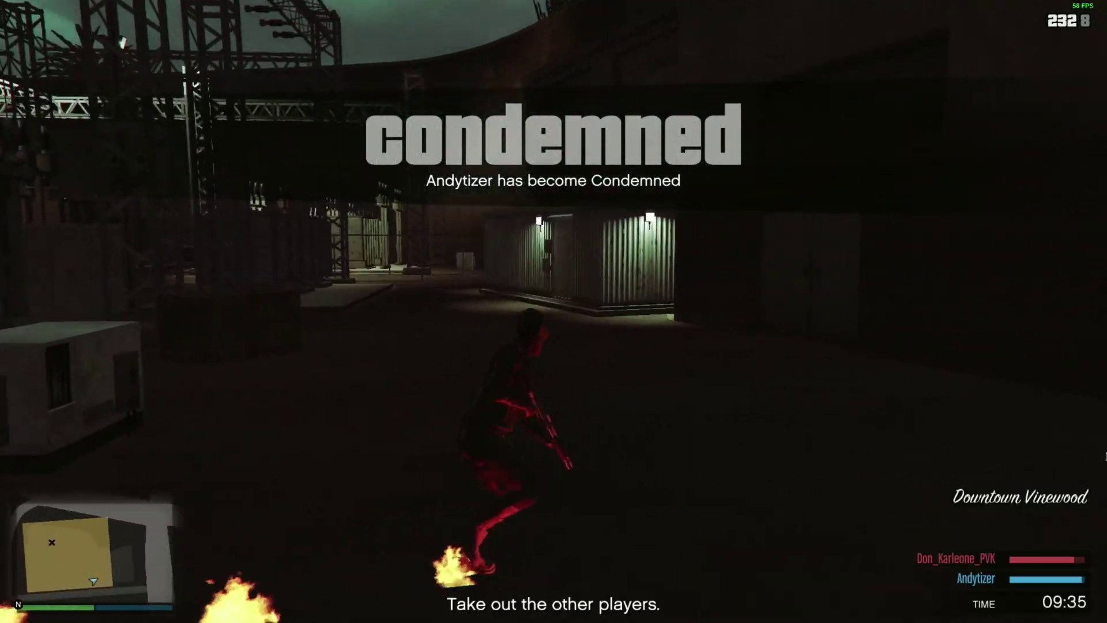
{"action": "key", "text": "w"}
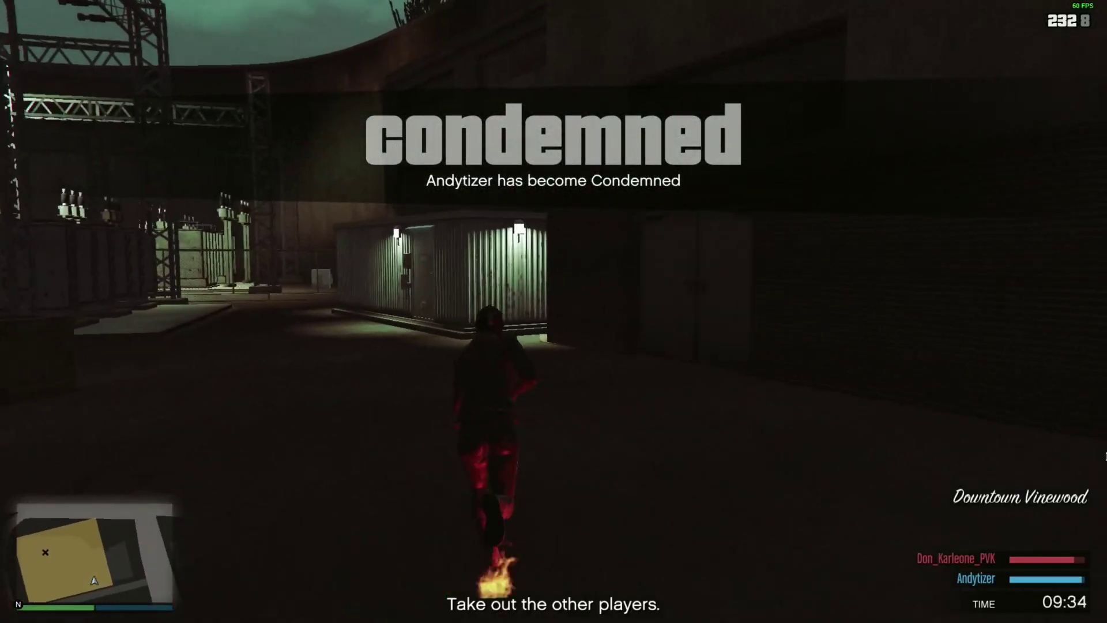
{"action": "key", "text": "w"}
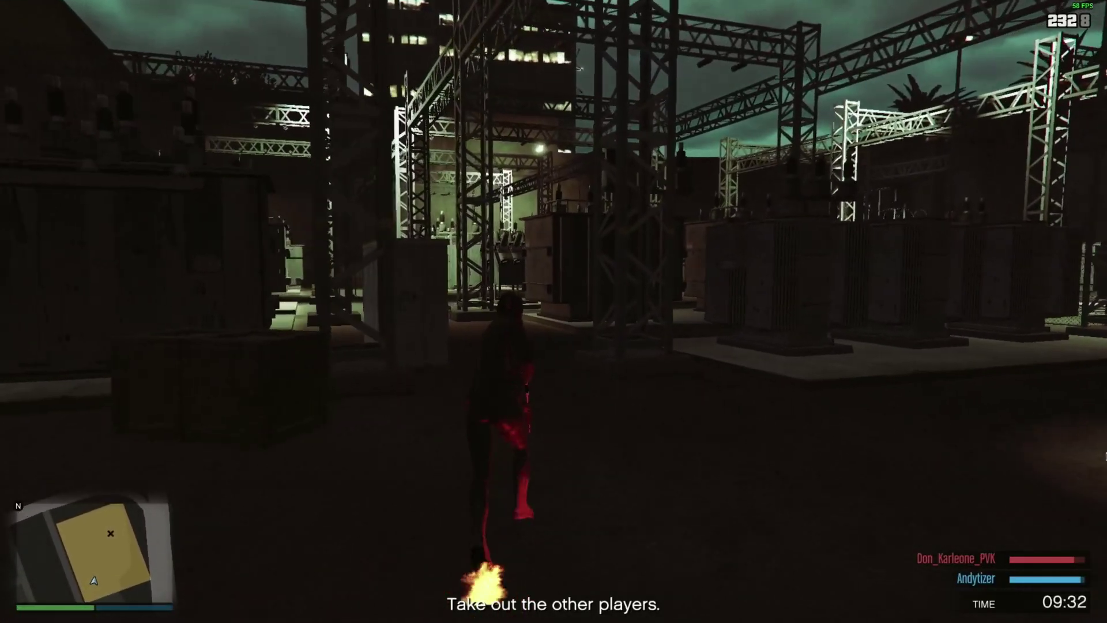
{"action": "key", "text": "w"}
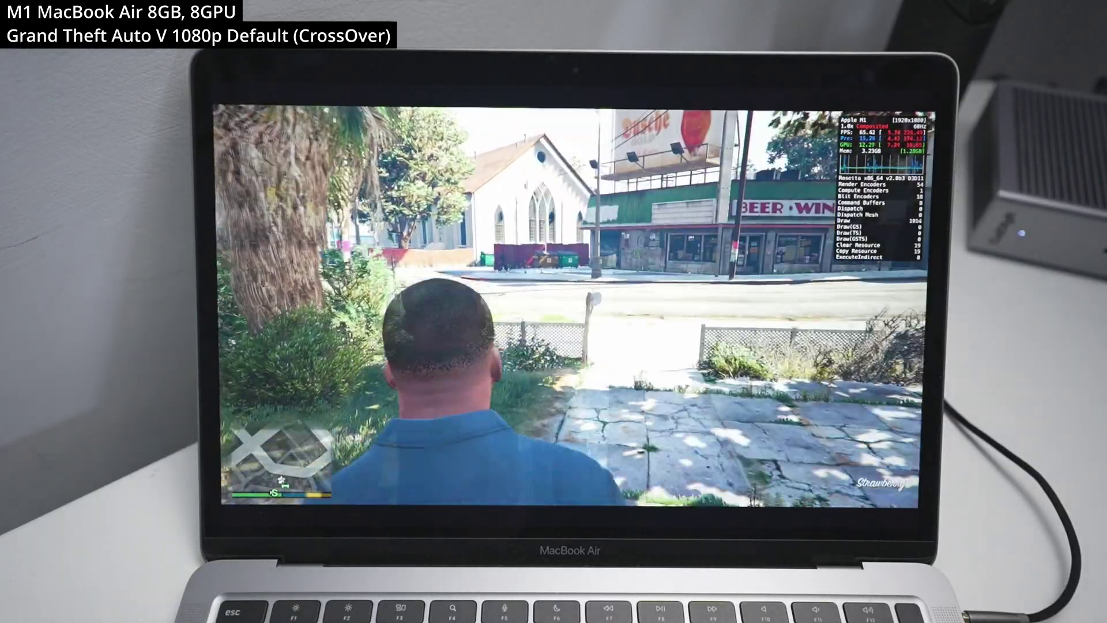
Step: Run the character along the street in the CrossOver game on the MacBook Air
{"action": "key", "text": "w"}
{"action": "key", "text": "w"}
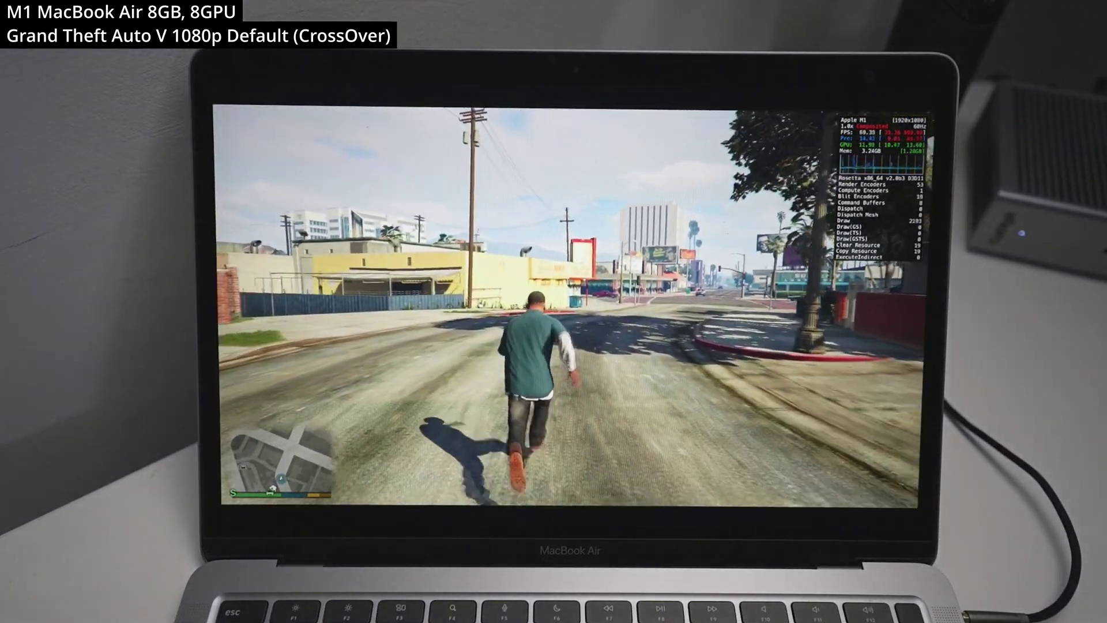
{"action": "key", "text": "w"}
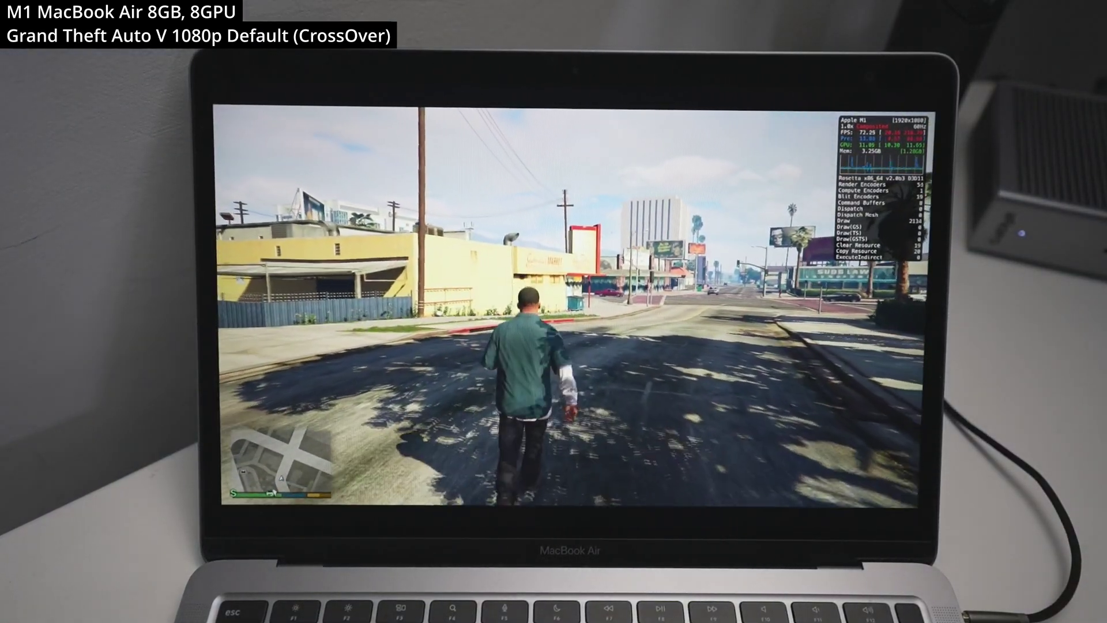
{"action": "key", "text": "w"}
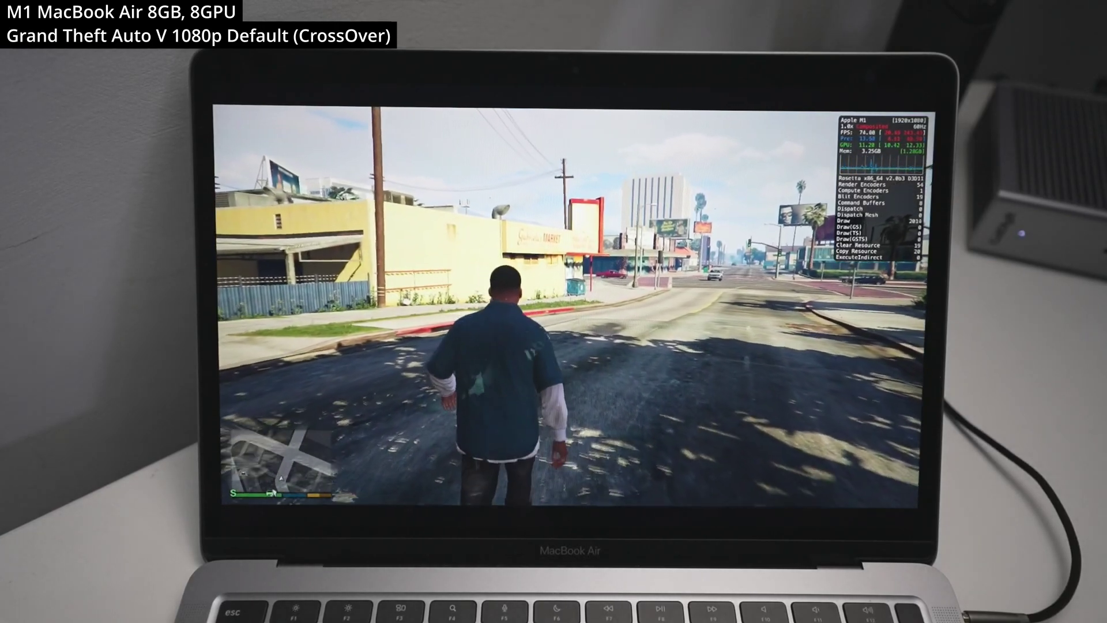
{"action": "key", "text": "w"}
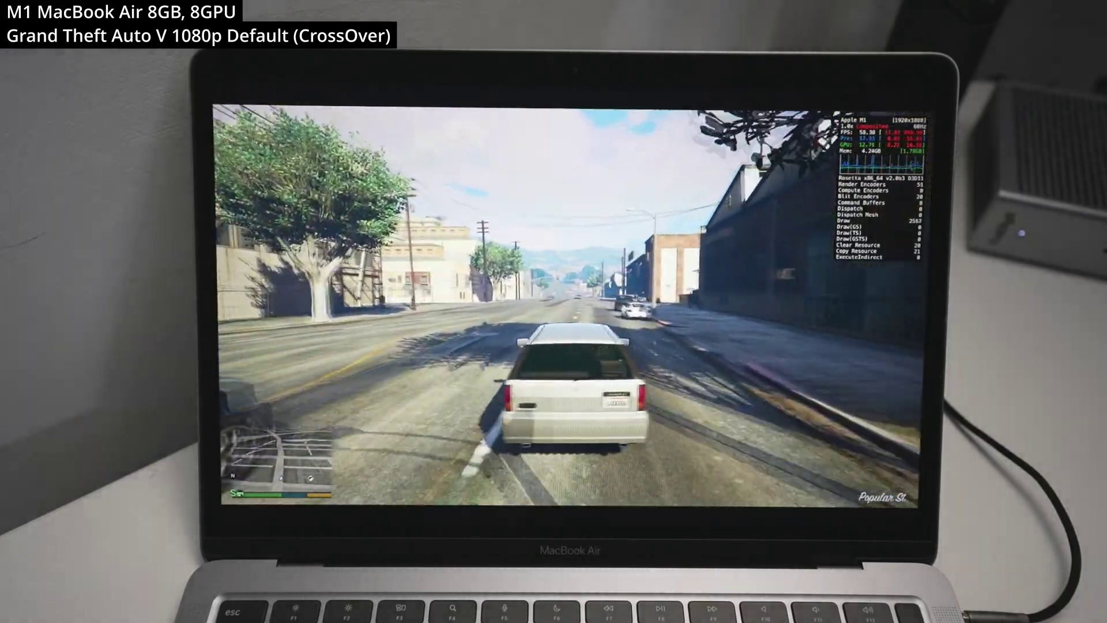
Step: Drive the white car down Popular St, steering left and continuing through the intersection
{"action": "key", "text": "w"}
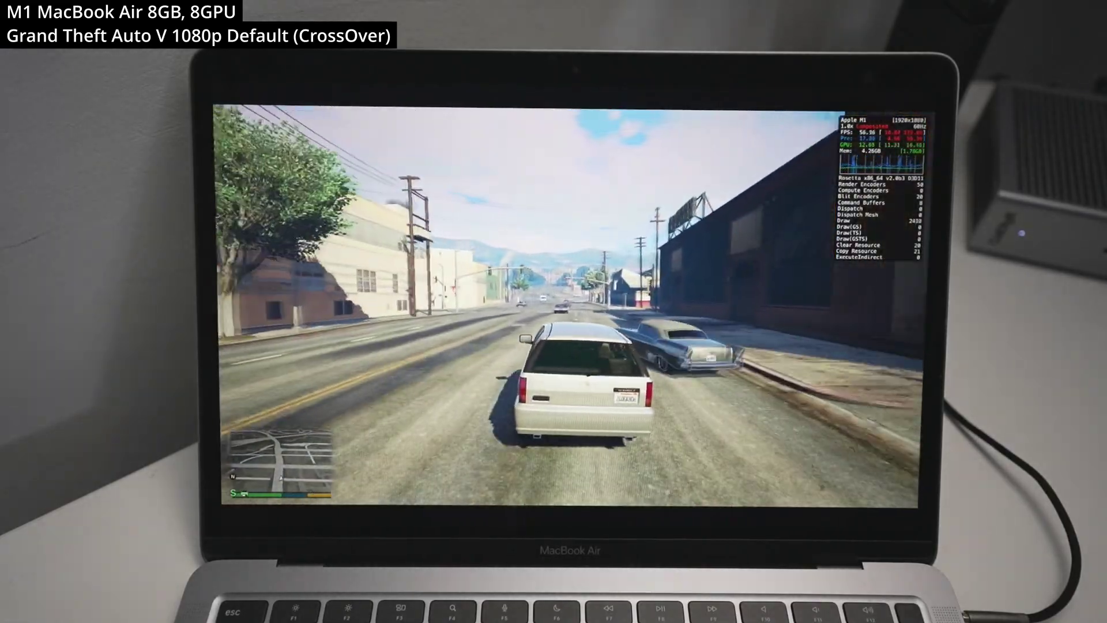
{"action": "key", "text": "a"}
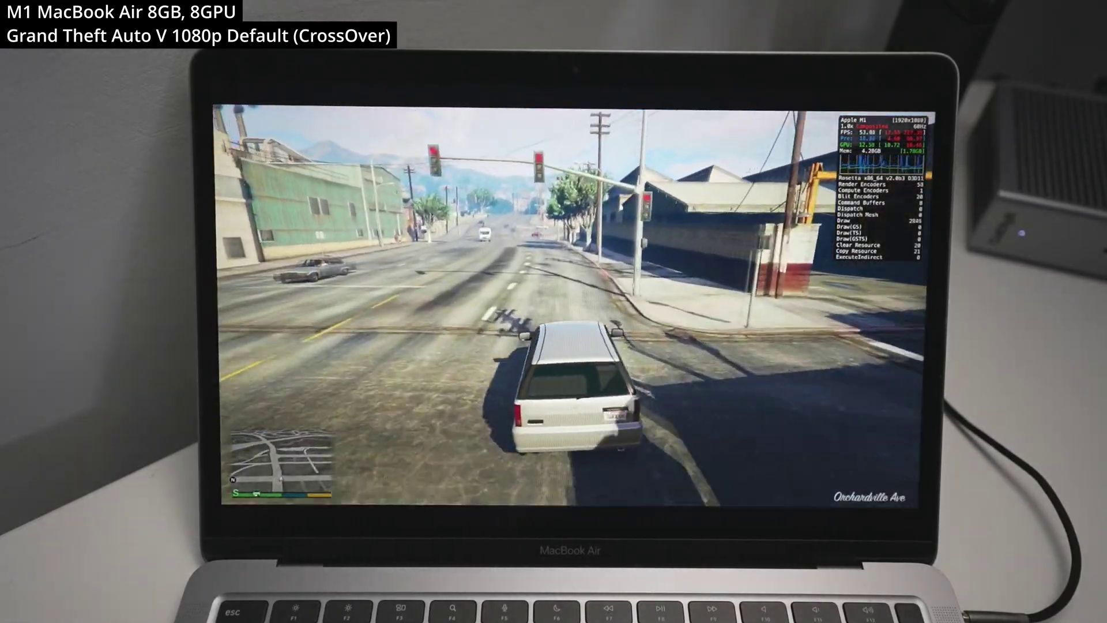
{"action": "key", "text": "w"}
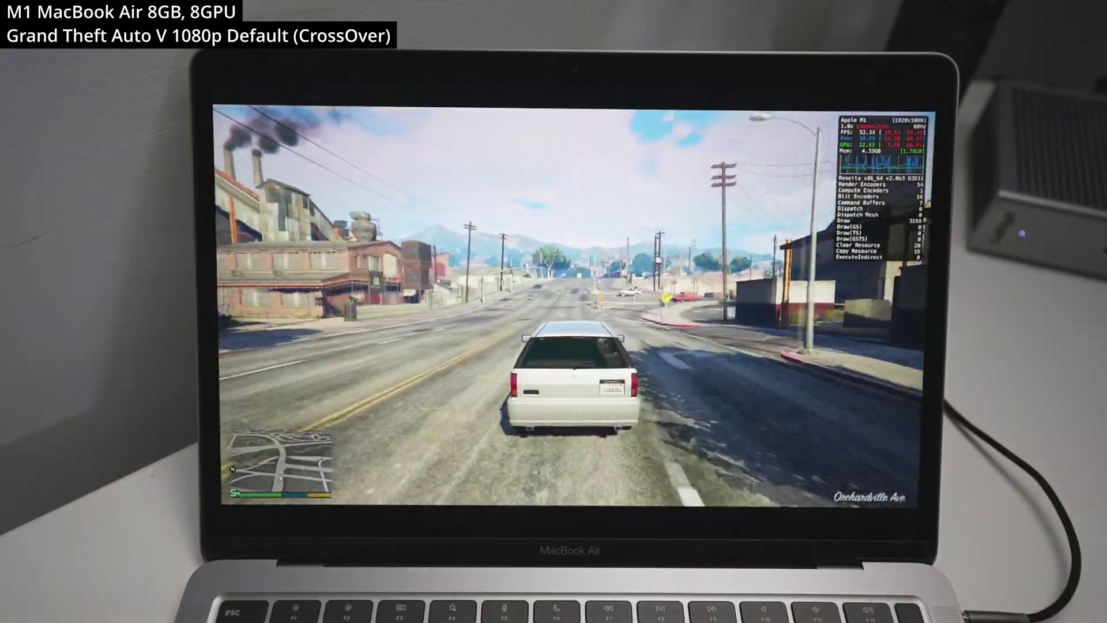
{"action": "key", "text": "w"}
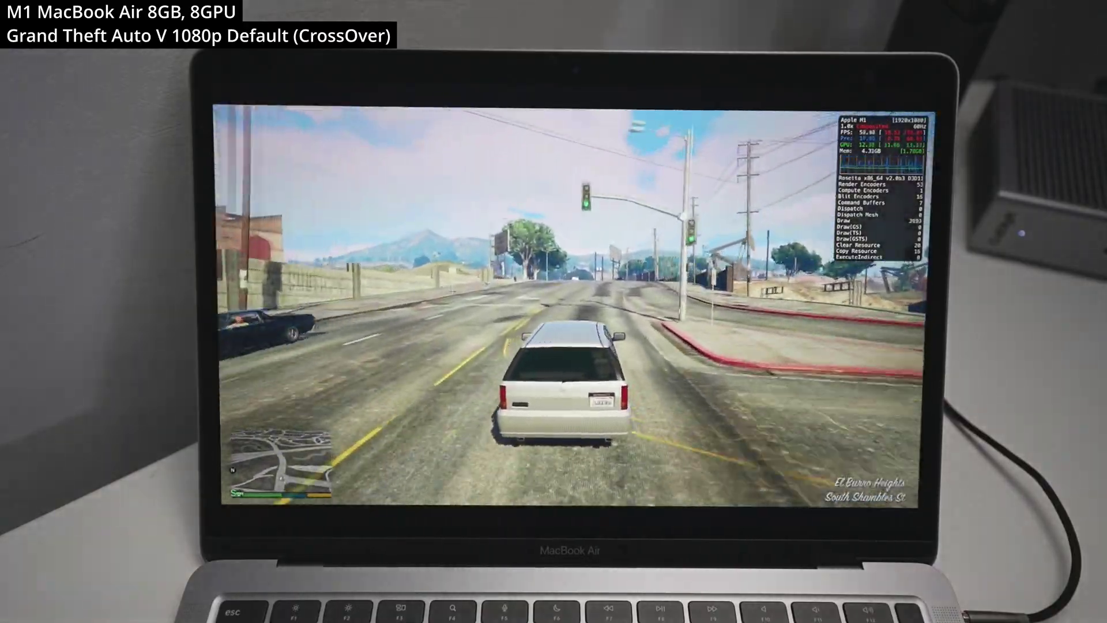
{"action": "key", "text": "w"}
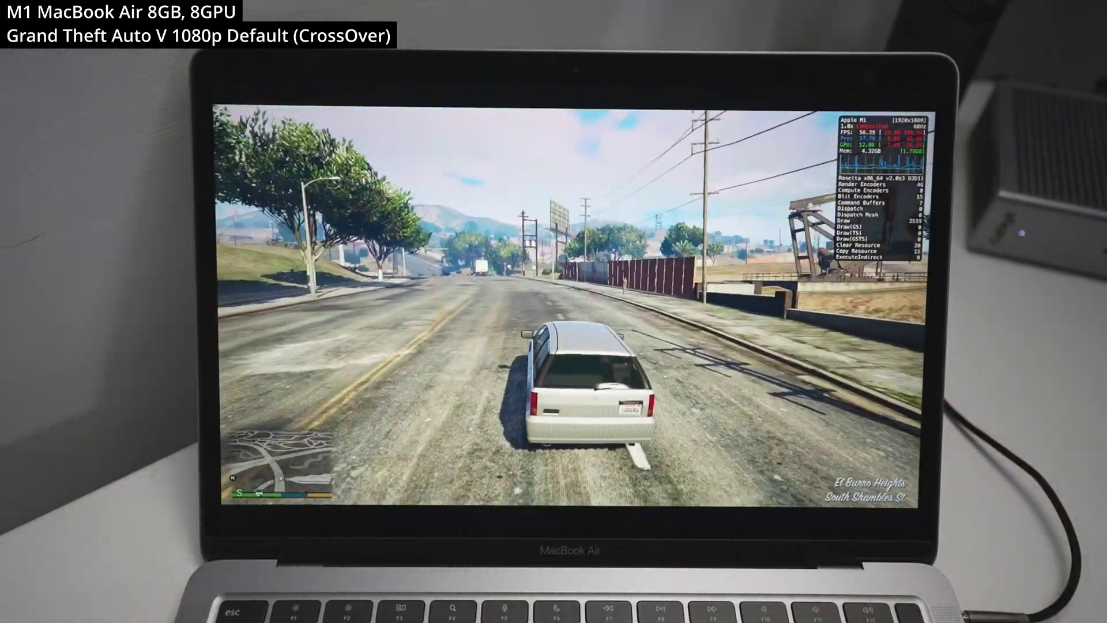